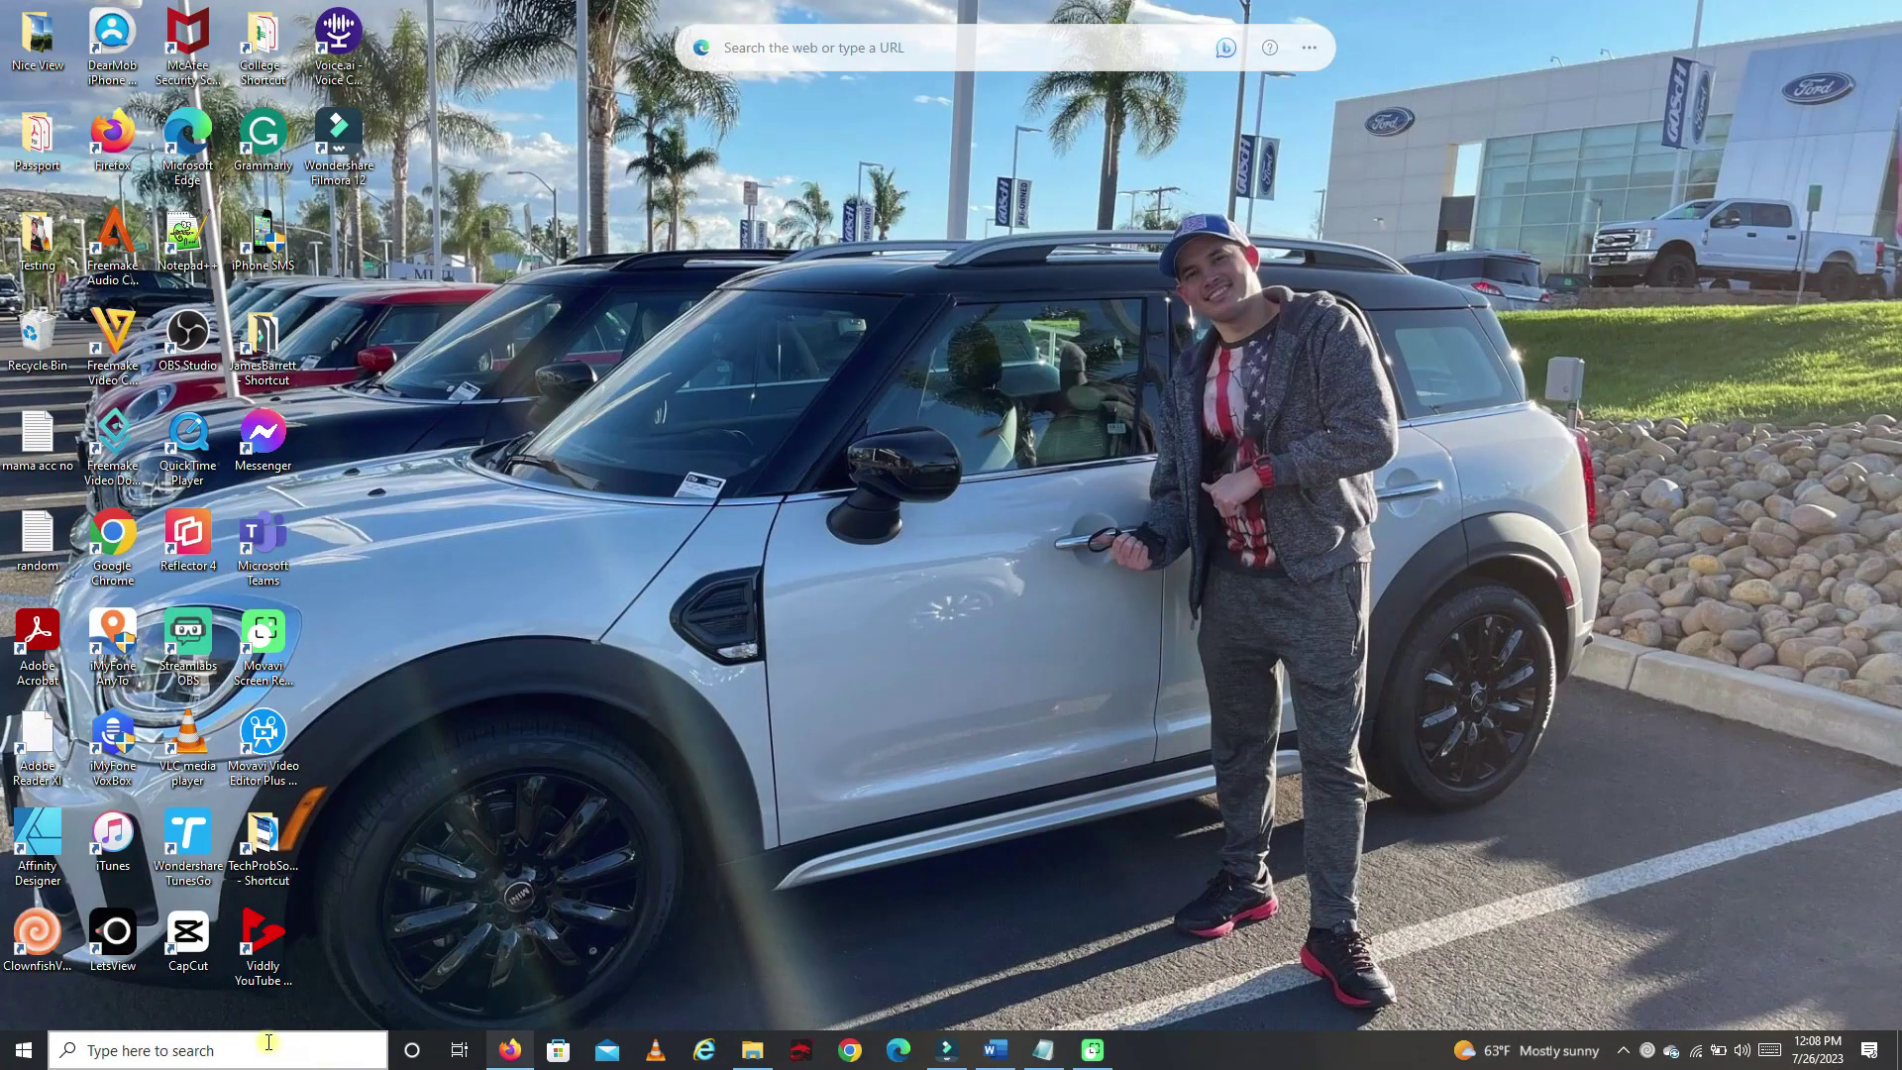
- Find and launch iMyFone VoxBox
left_click(267, 1048)
type("vox")
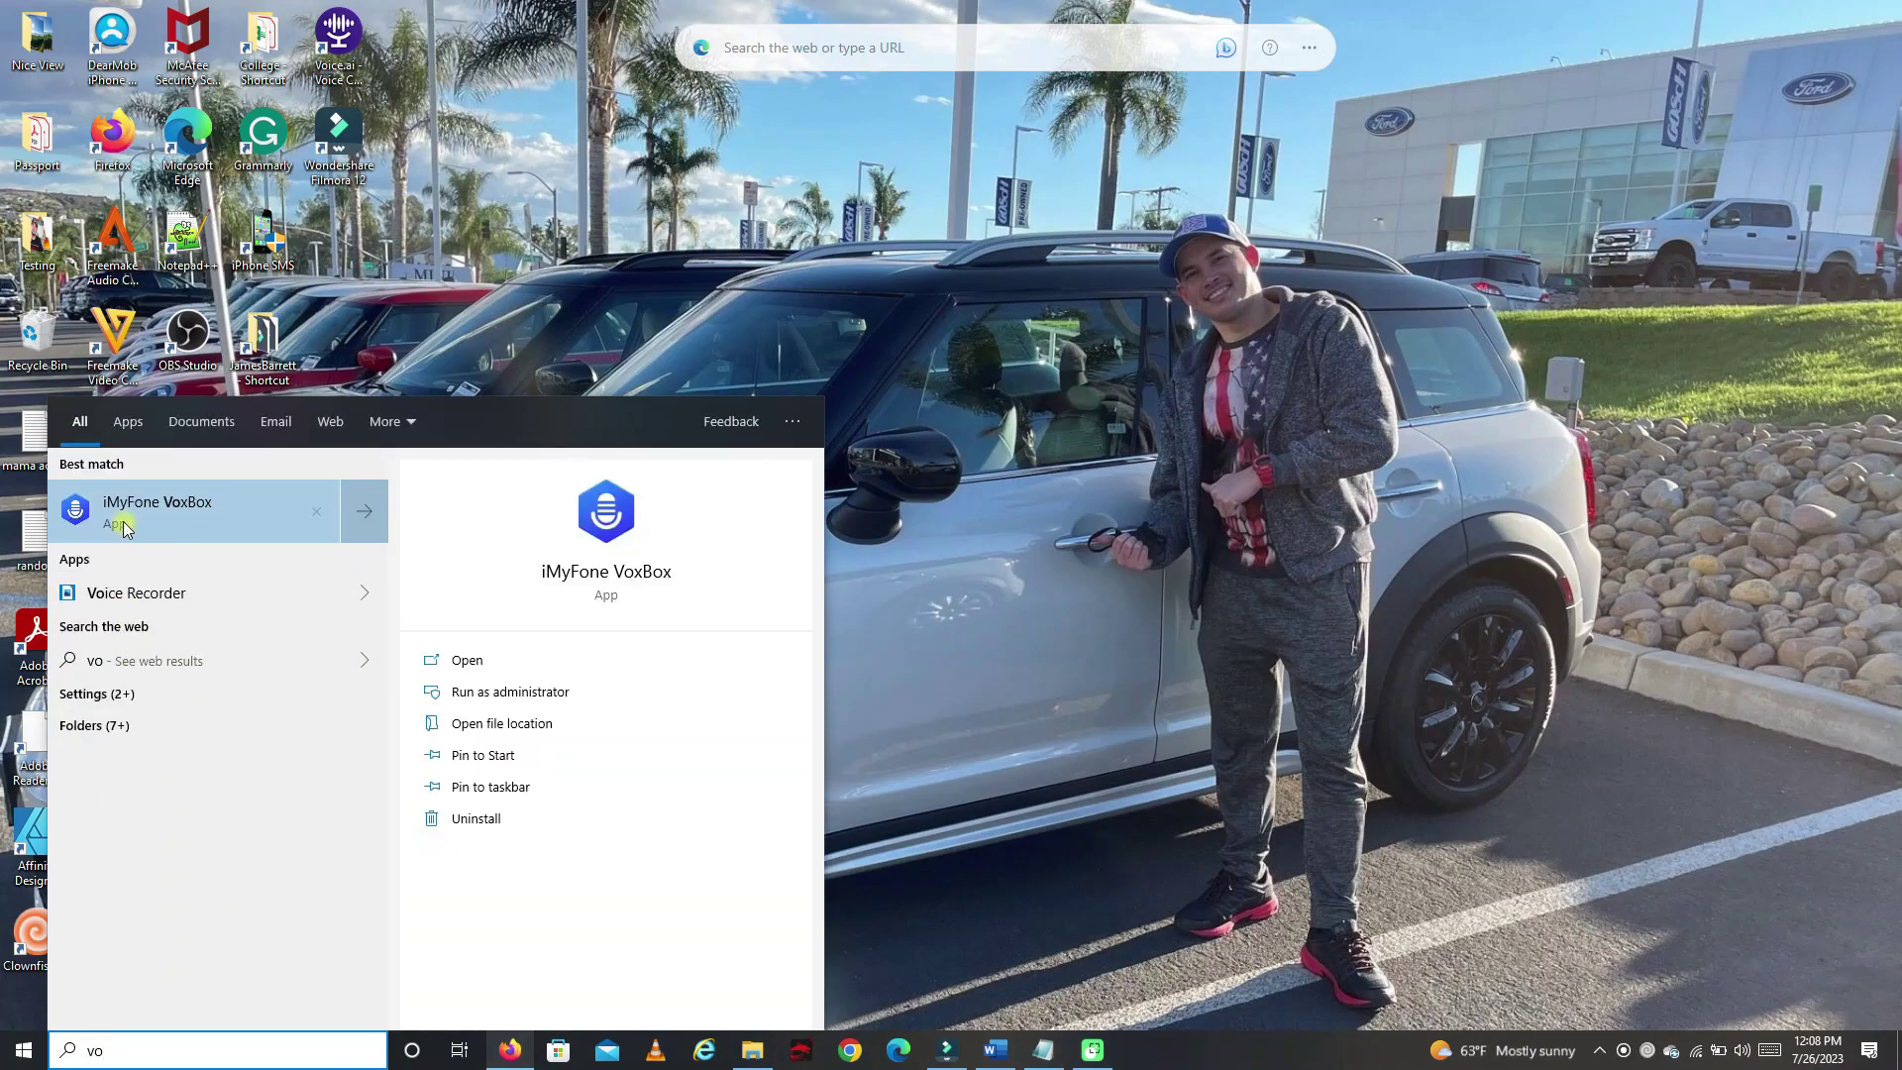
key("Return")
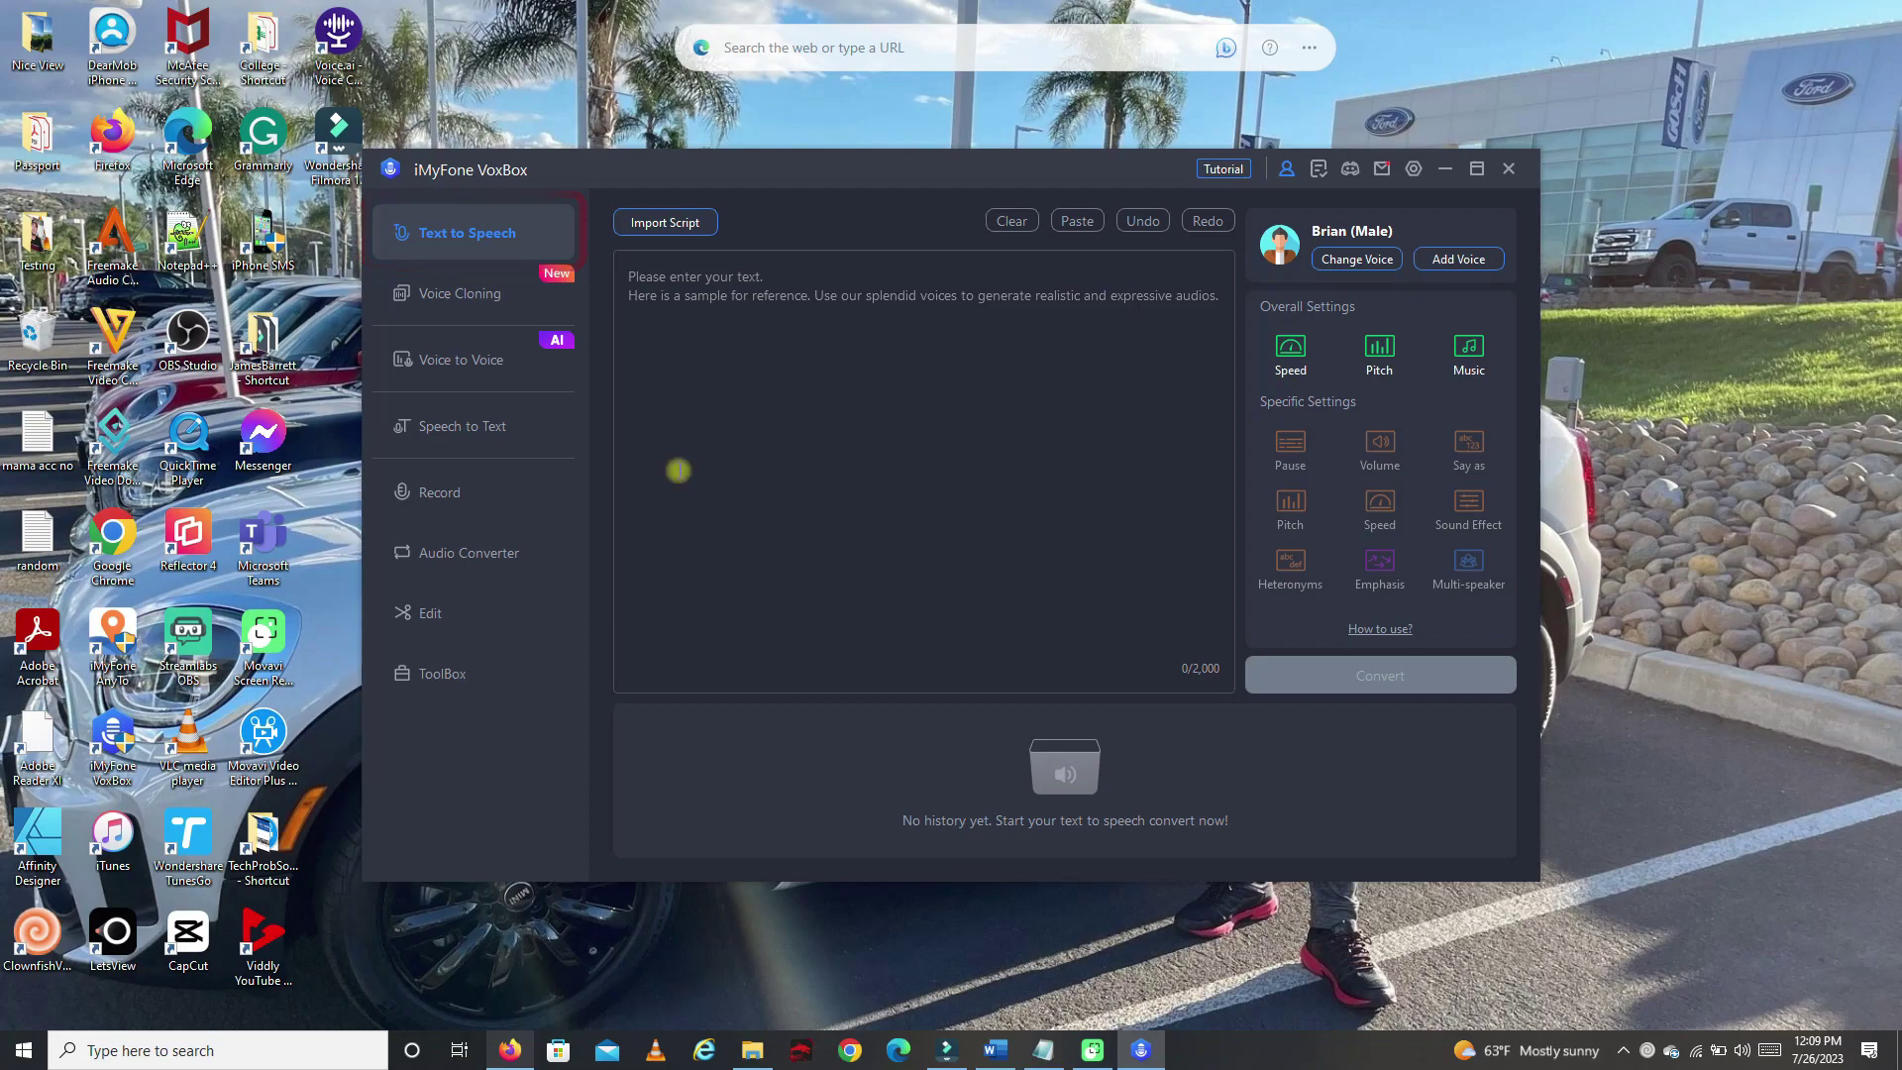
- Look through the voice cloning methods and the Voice to Voice, Speech to Text, Record, Audio Converter, Edit and ToolBox features
left_click(487, 299)
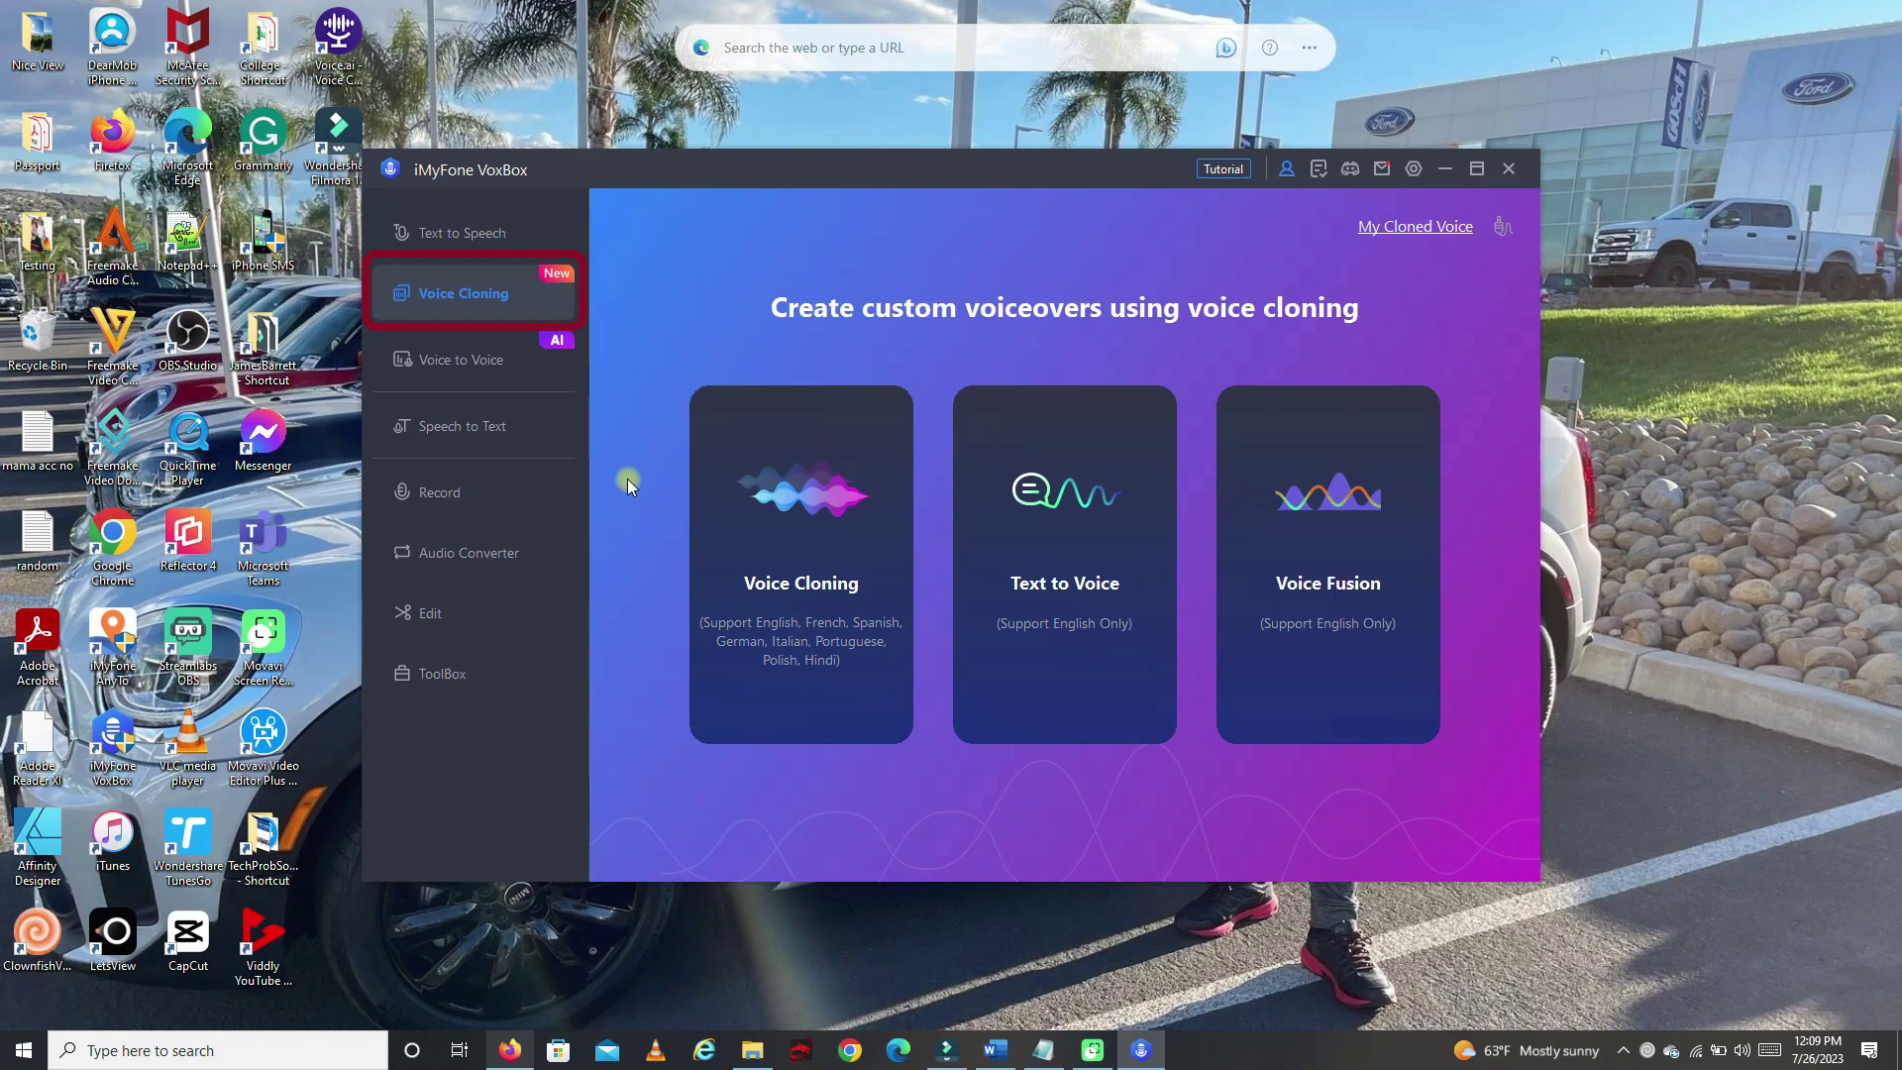
left_click(739, 511)
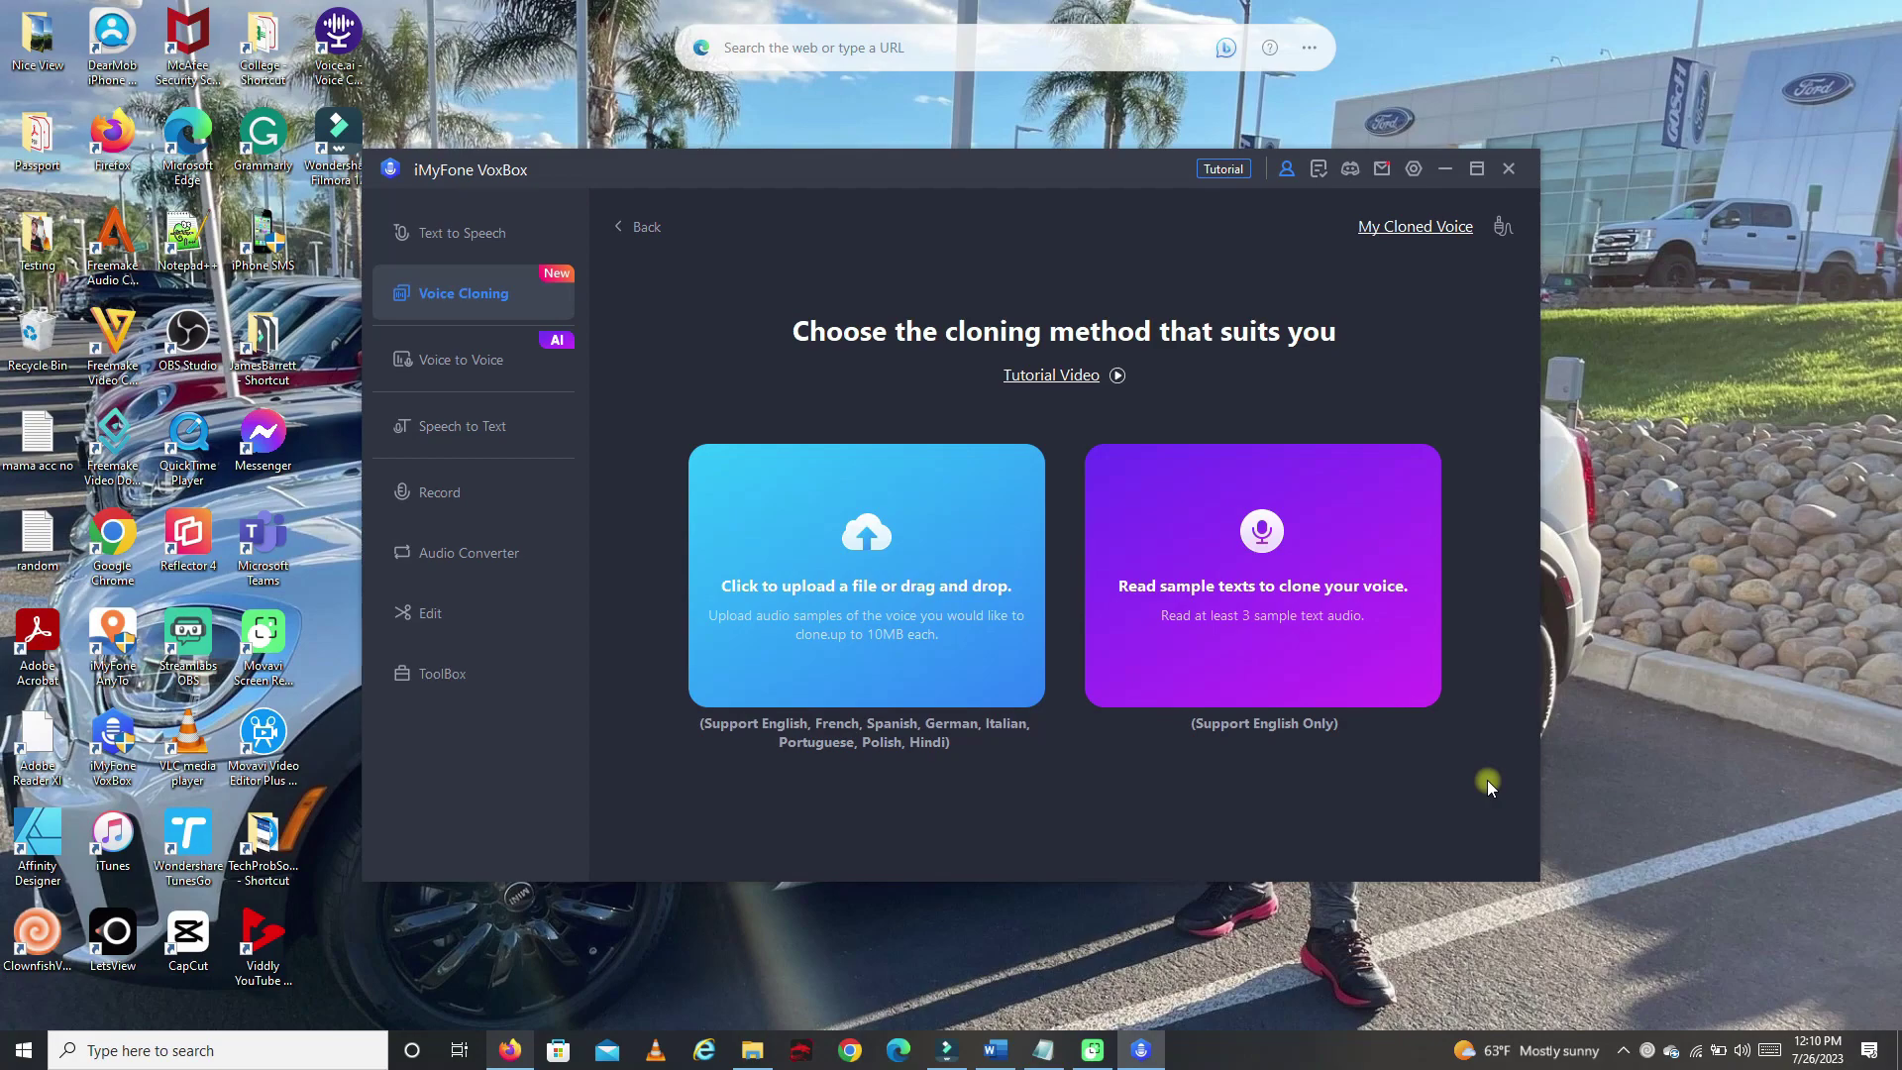
left_click(477, 364)
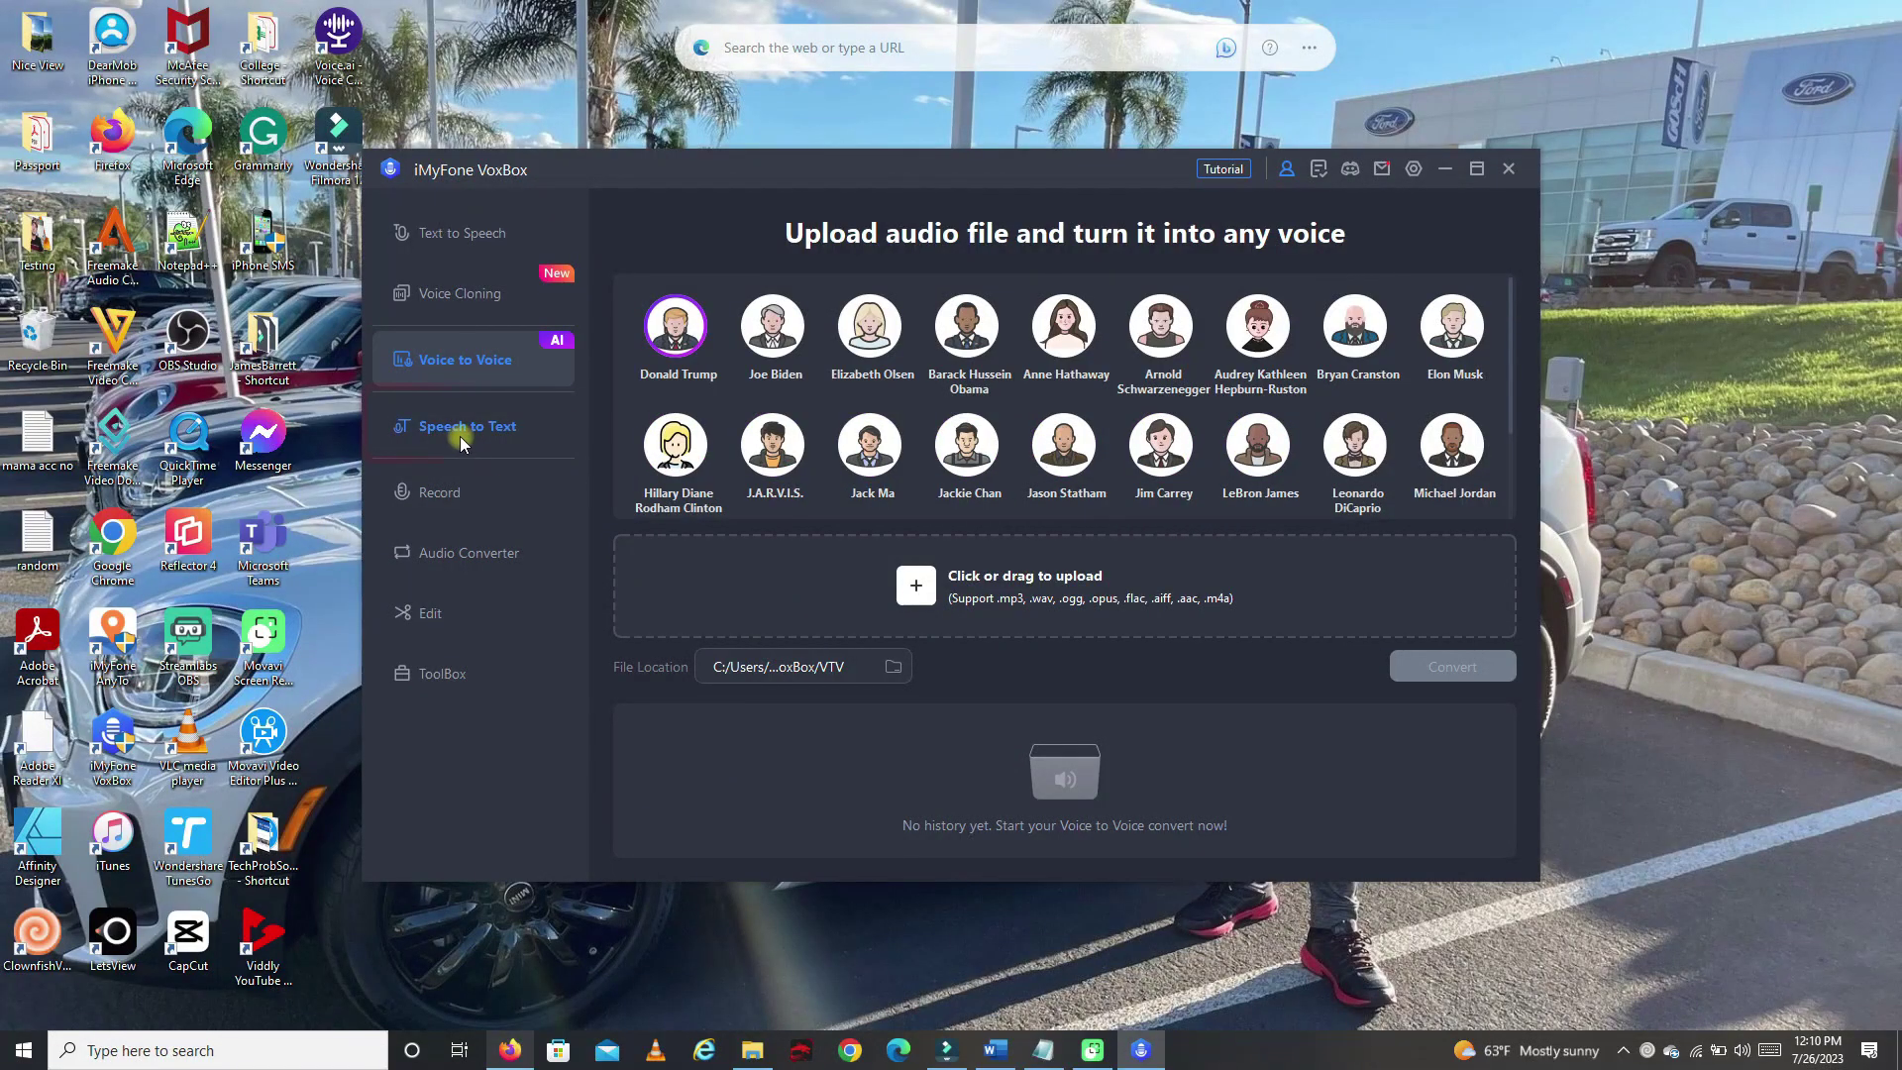
left_click(460, 435)
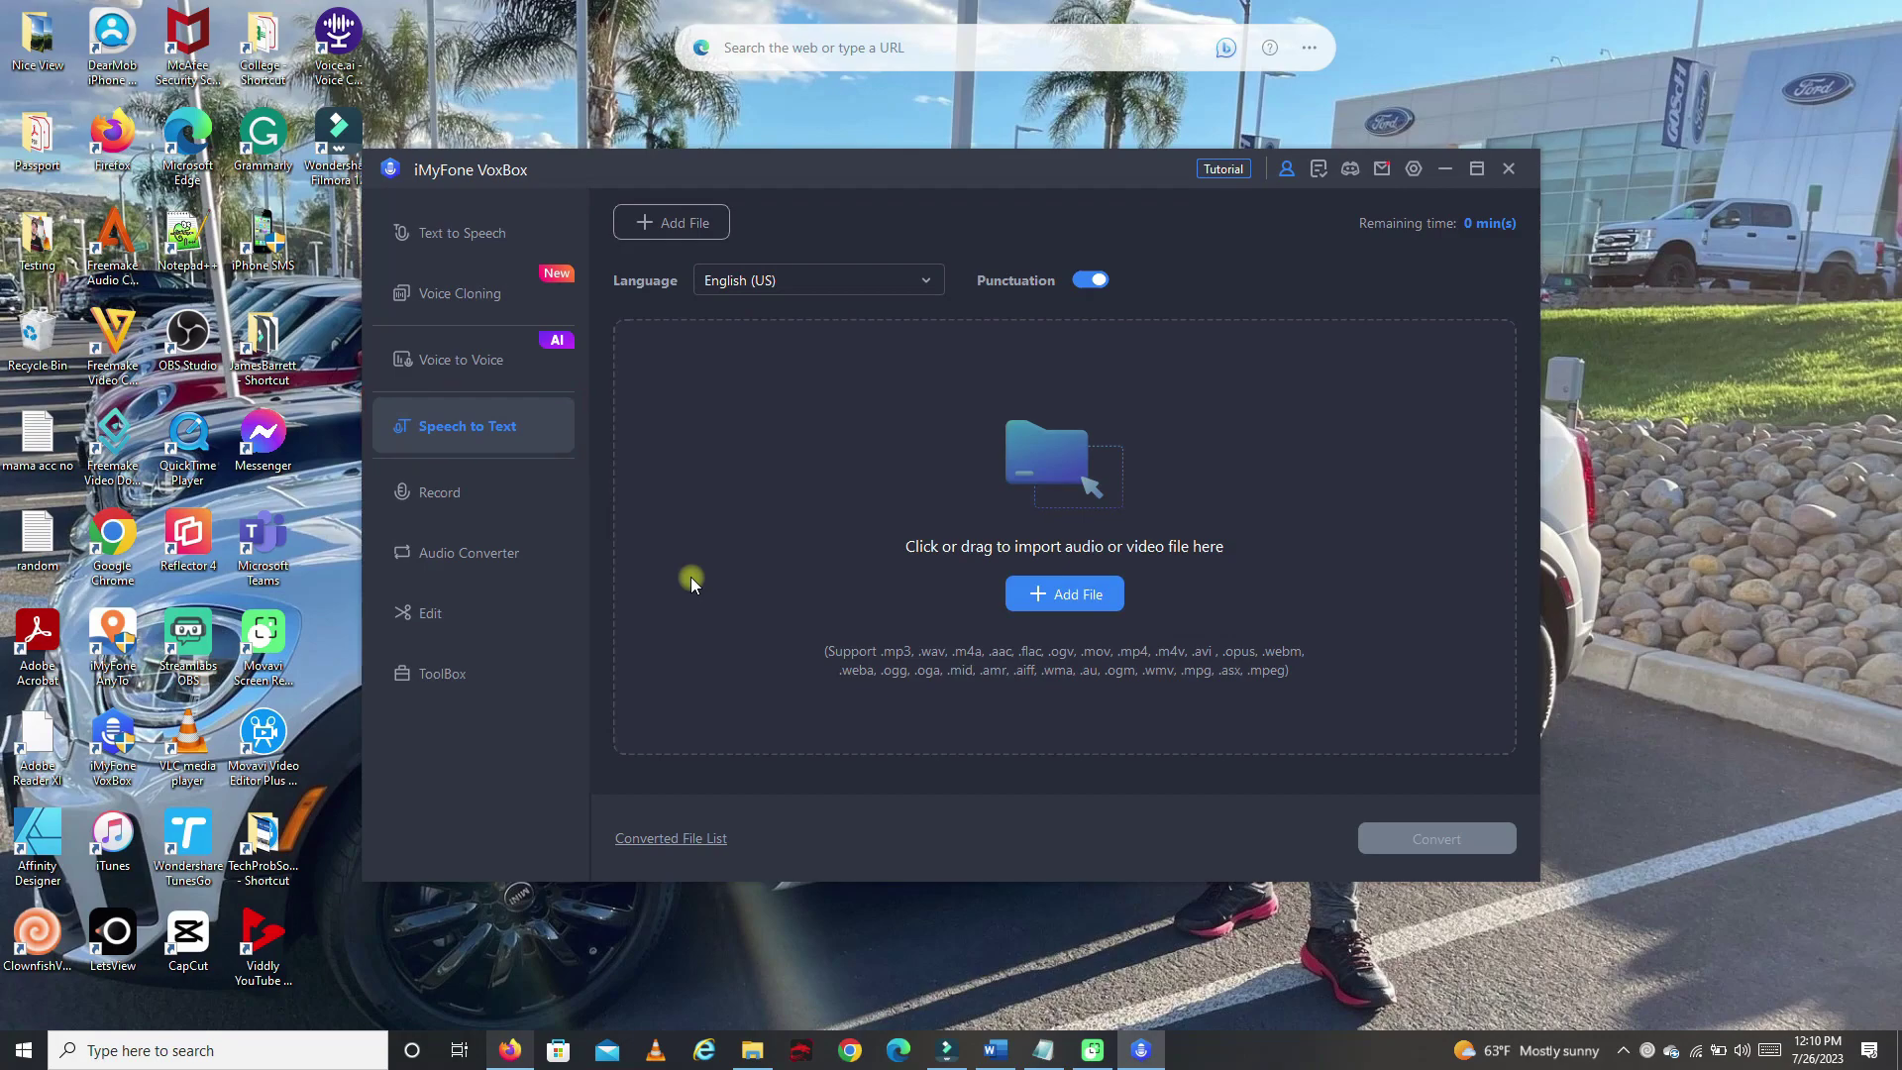
left_click(508, 492)
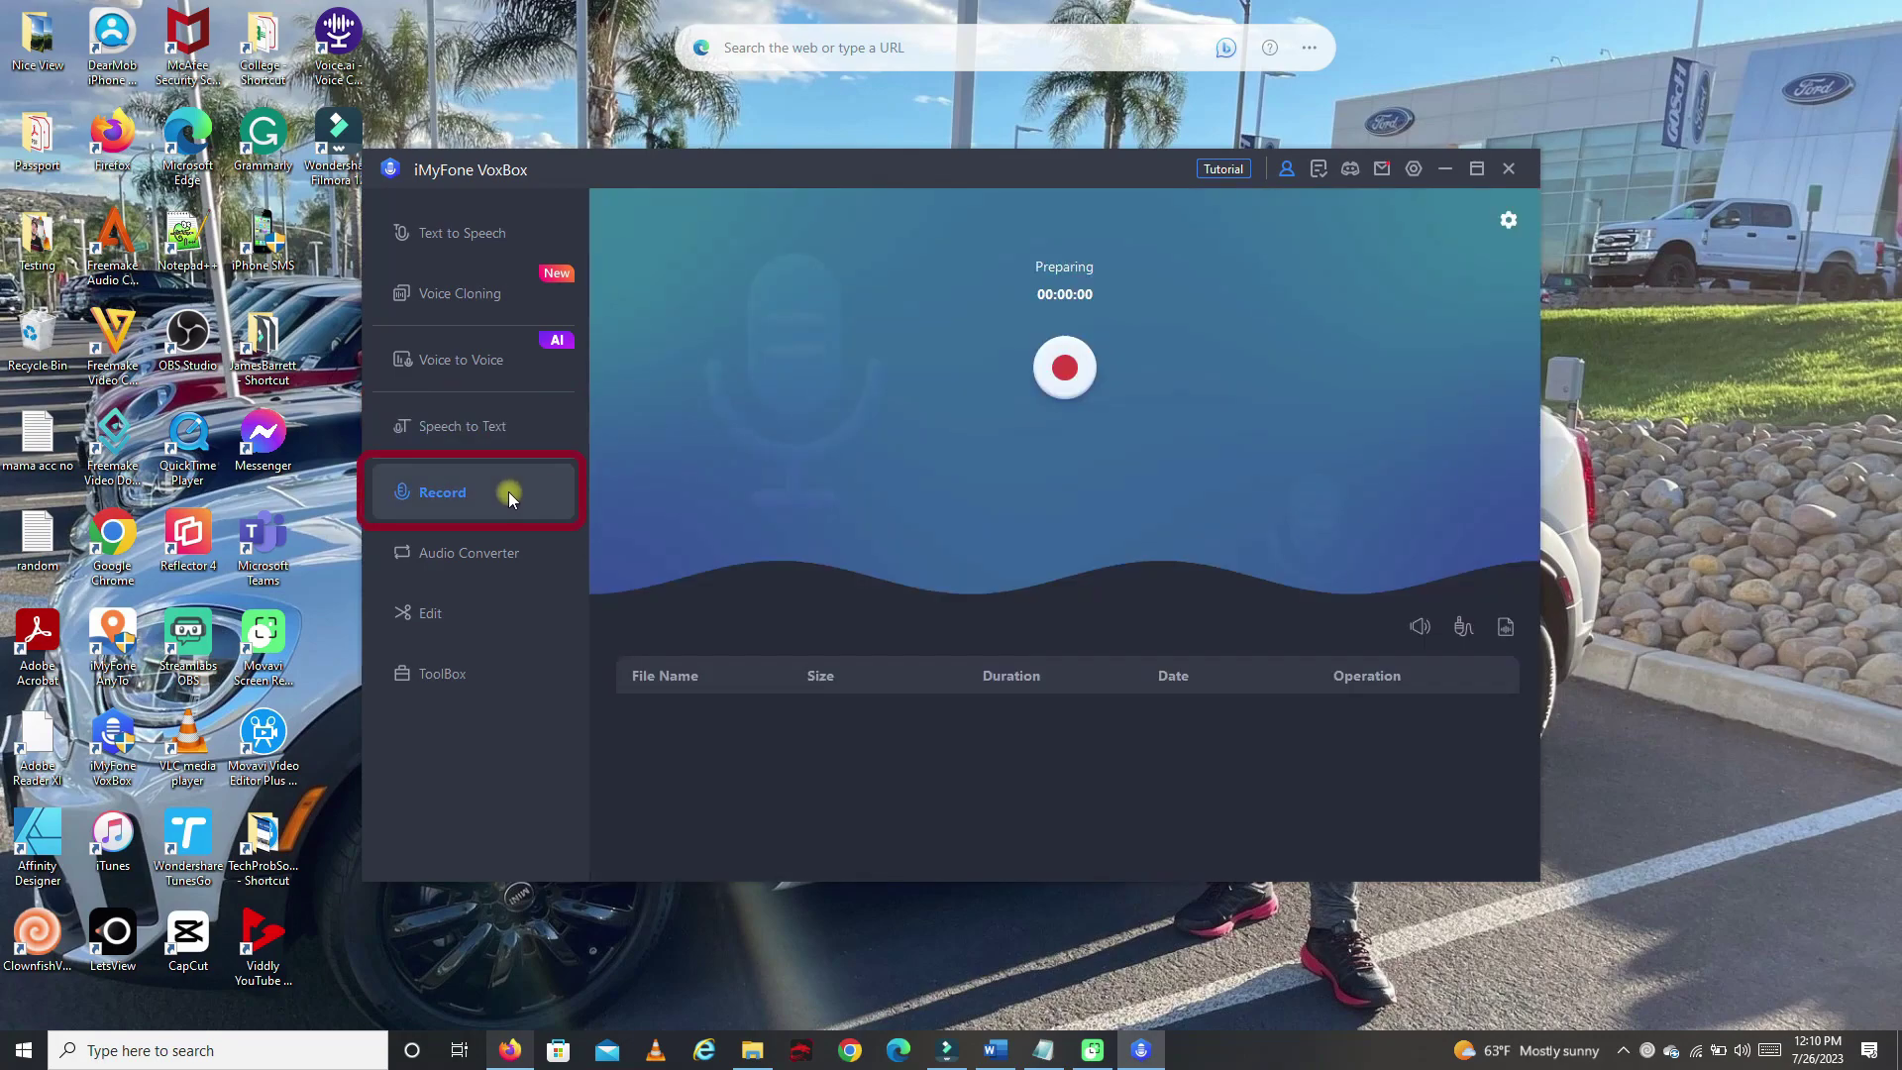
left_click(515, 553)
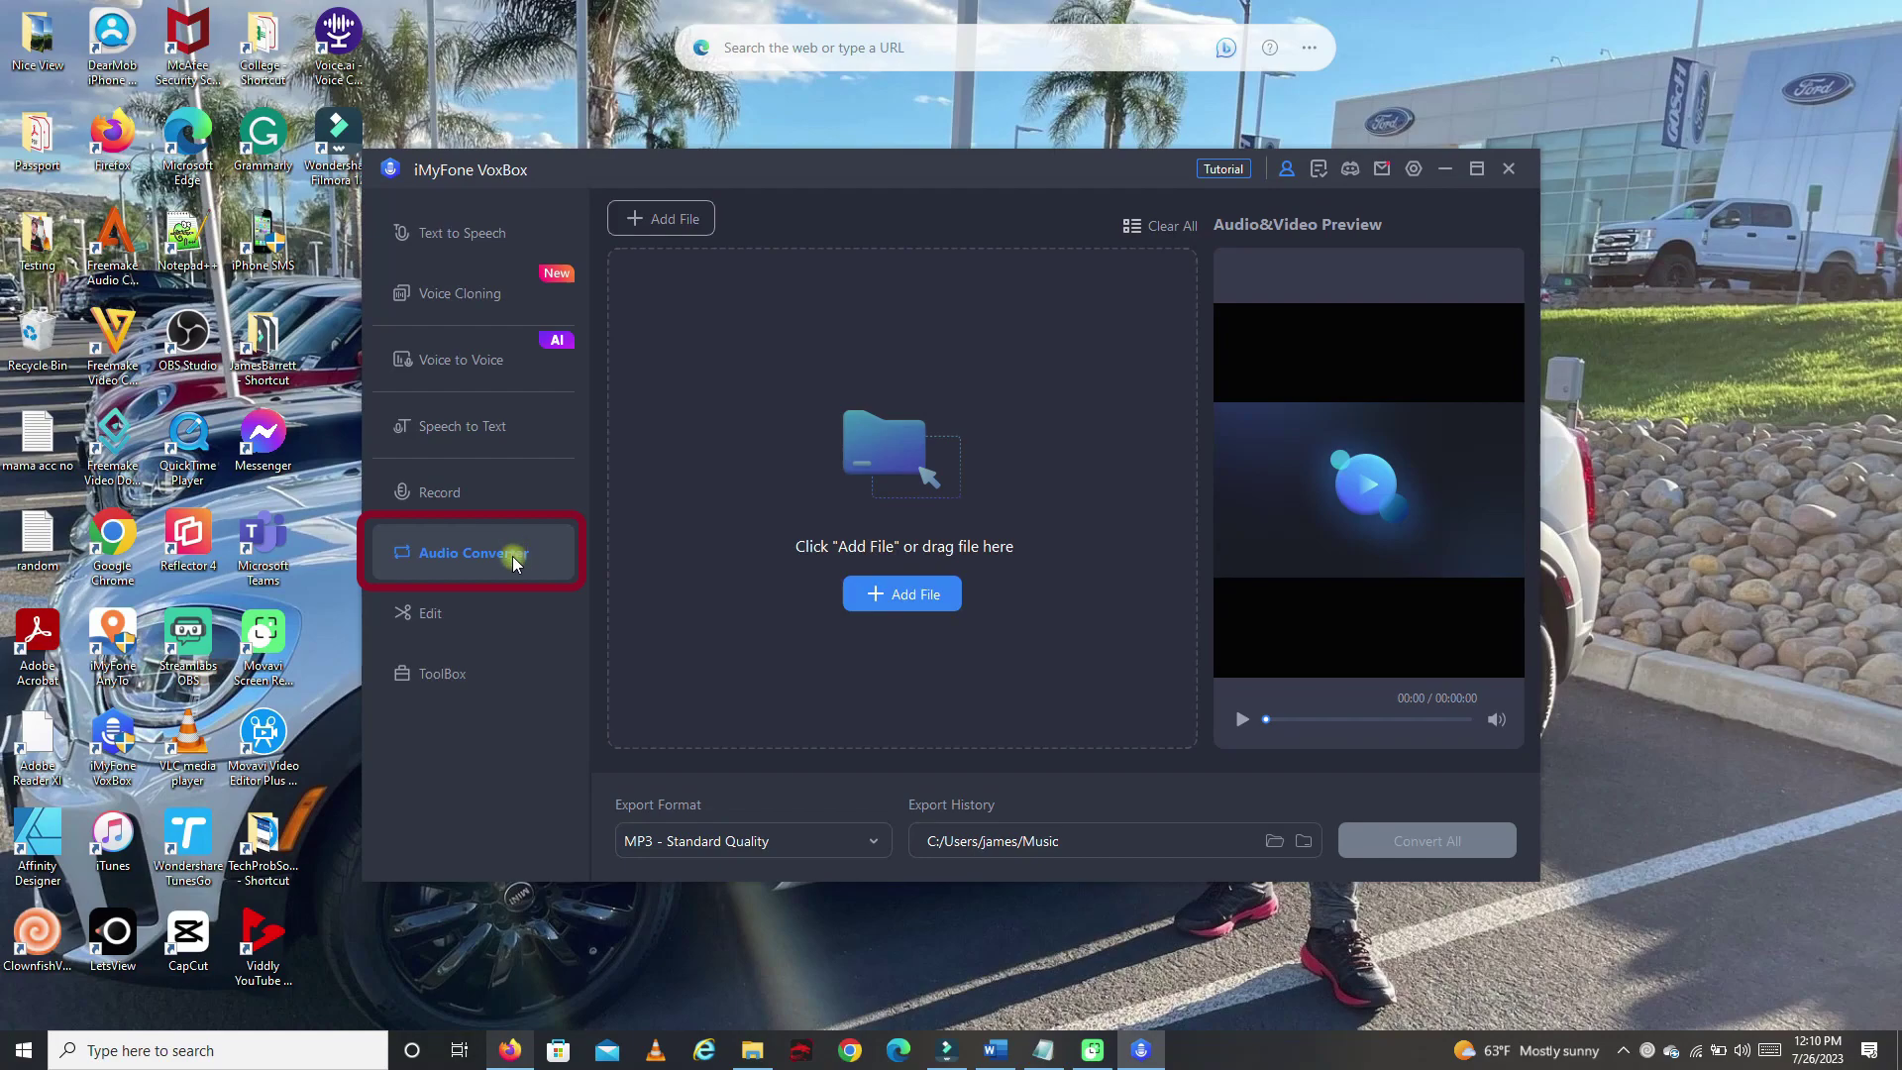
left_click(525, 613)
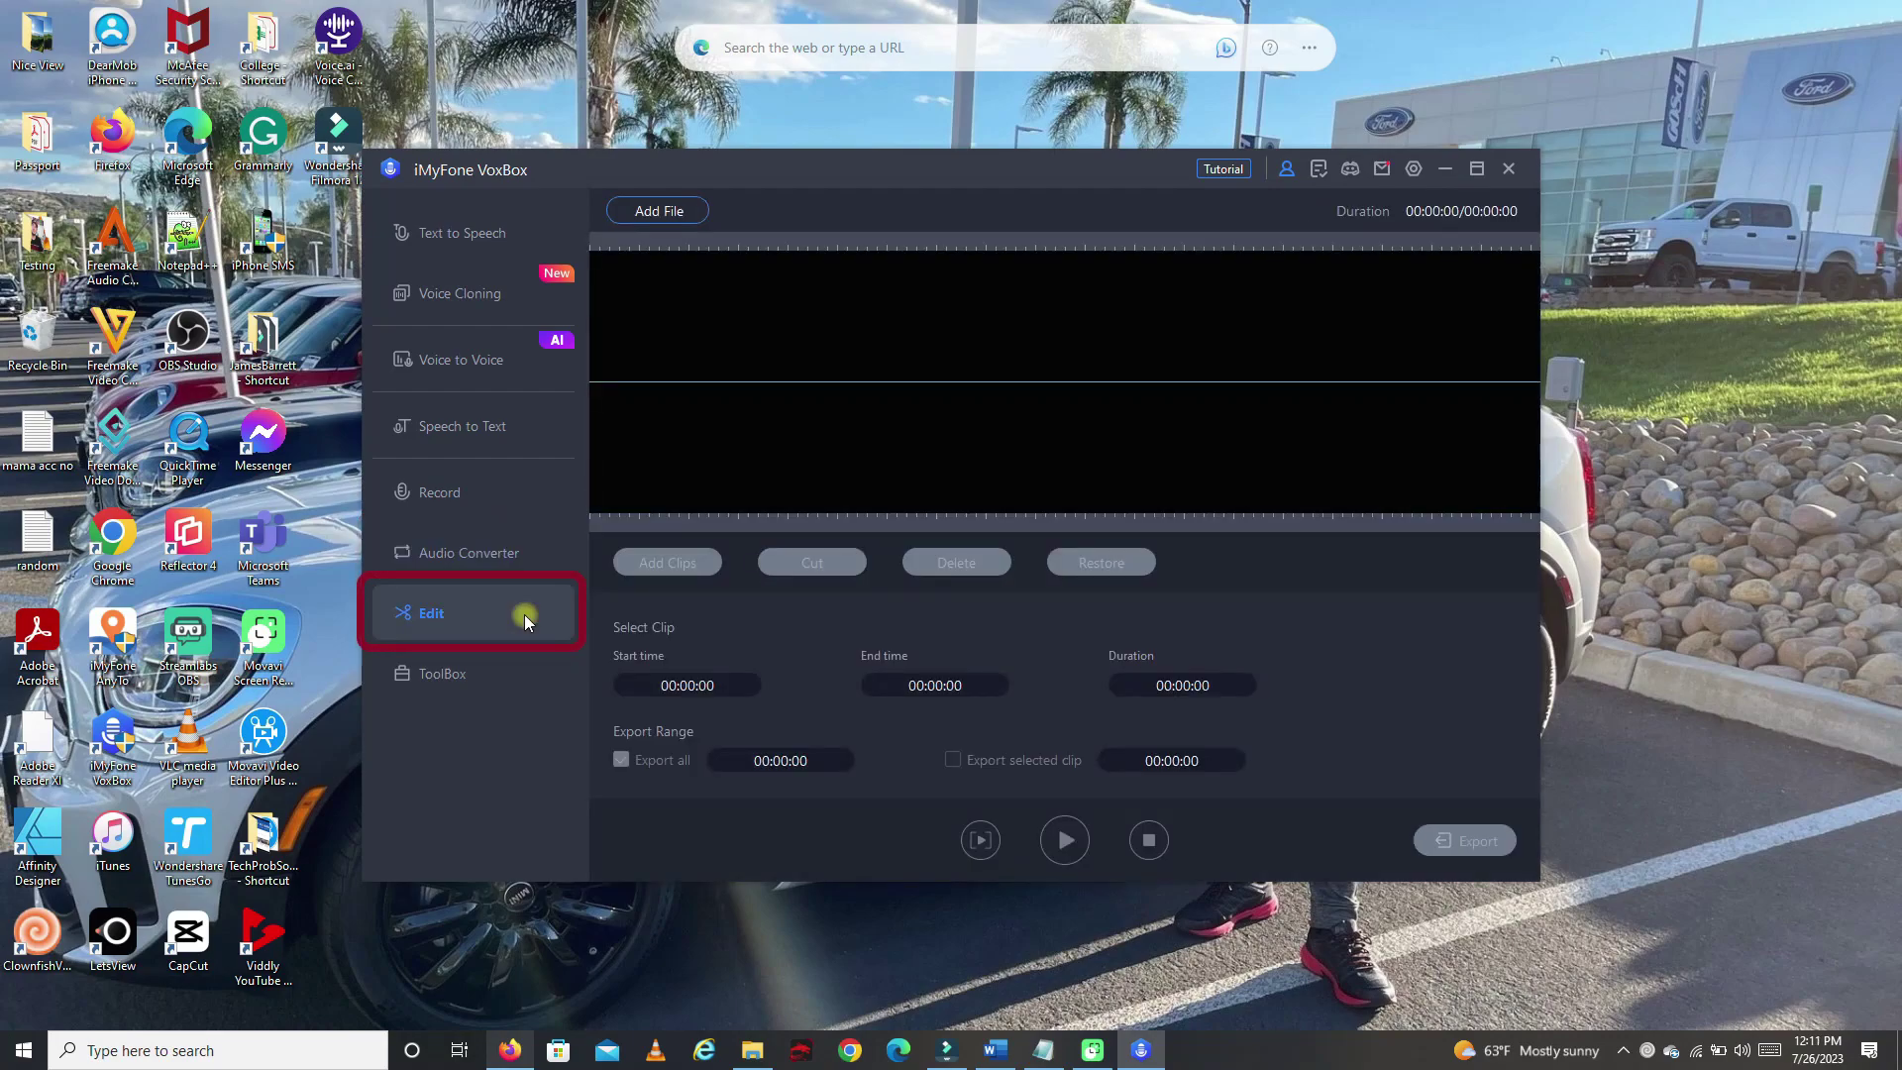
left_click(525, 670)
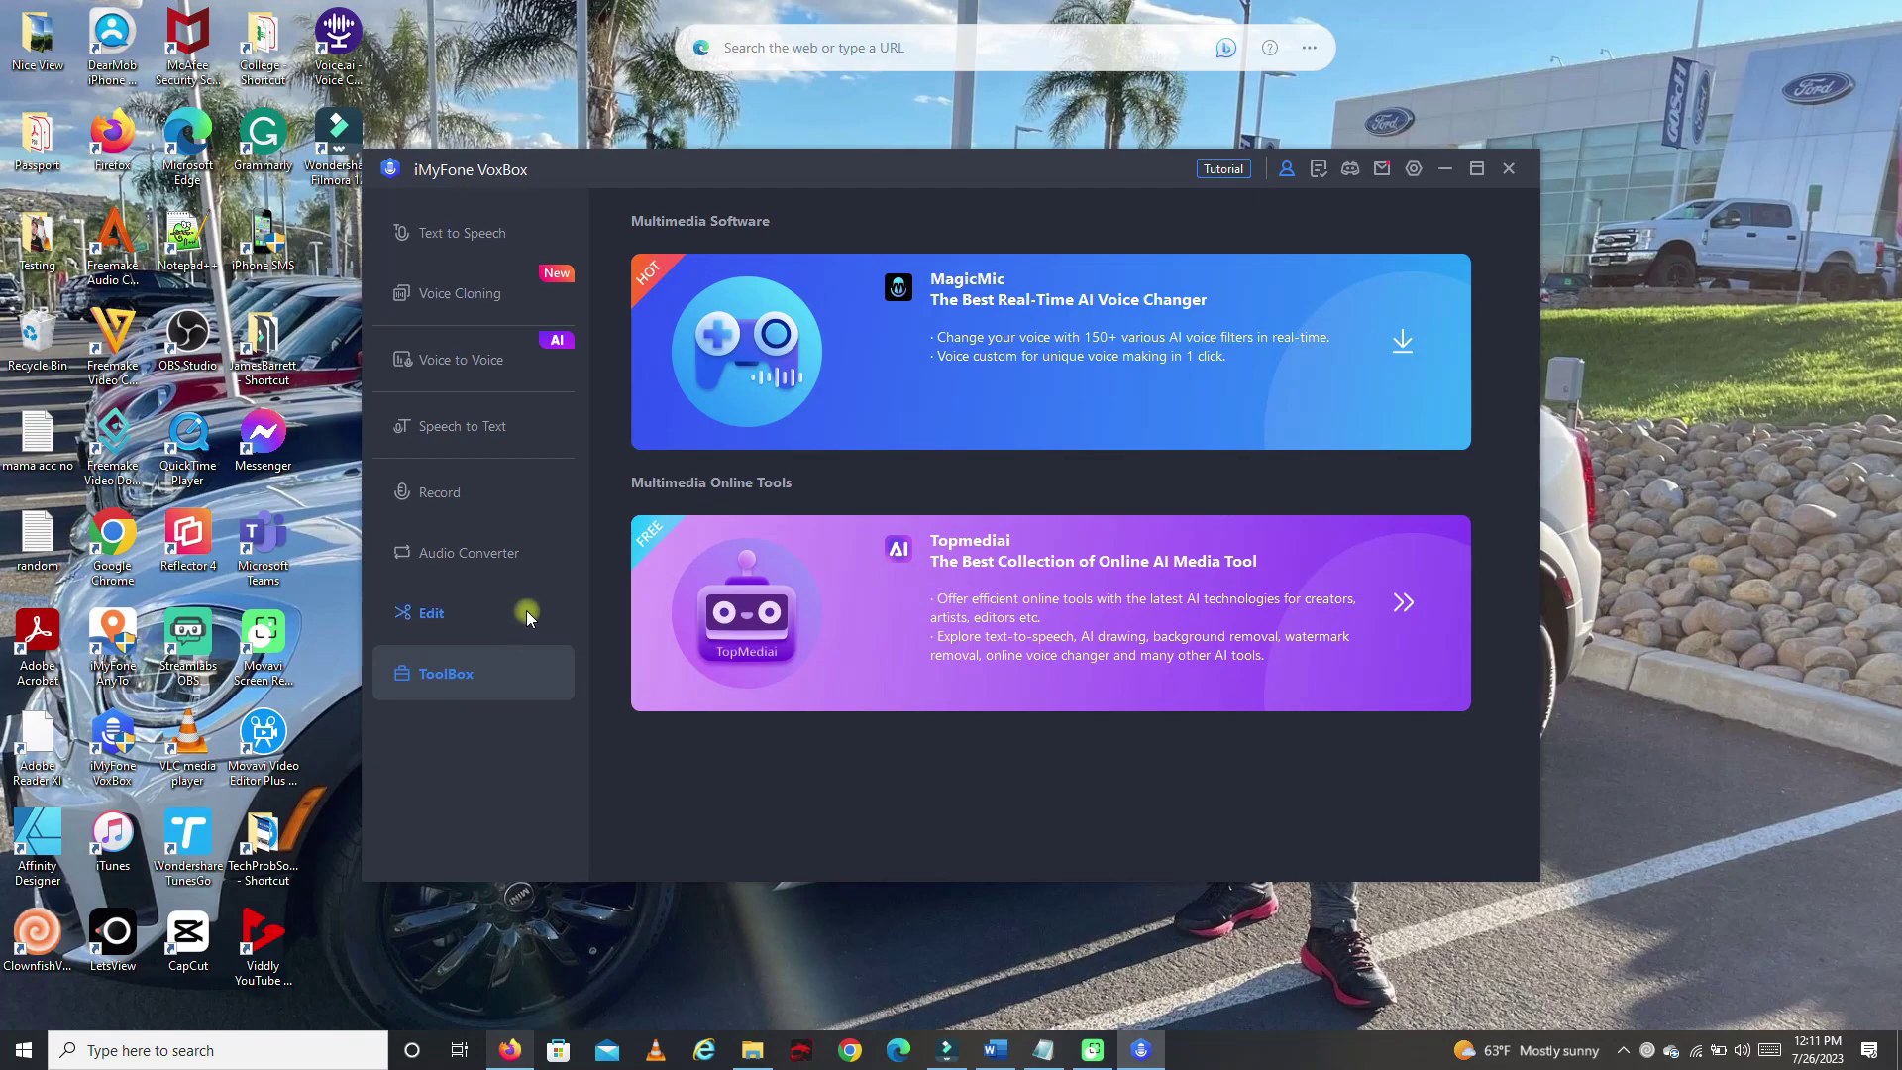
- Browse the Text to Speech voice library from Real People to Games and preview the Andrew Tate voice among the influencers
left_click(492, 243)
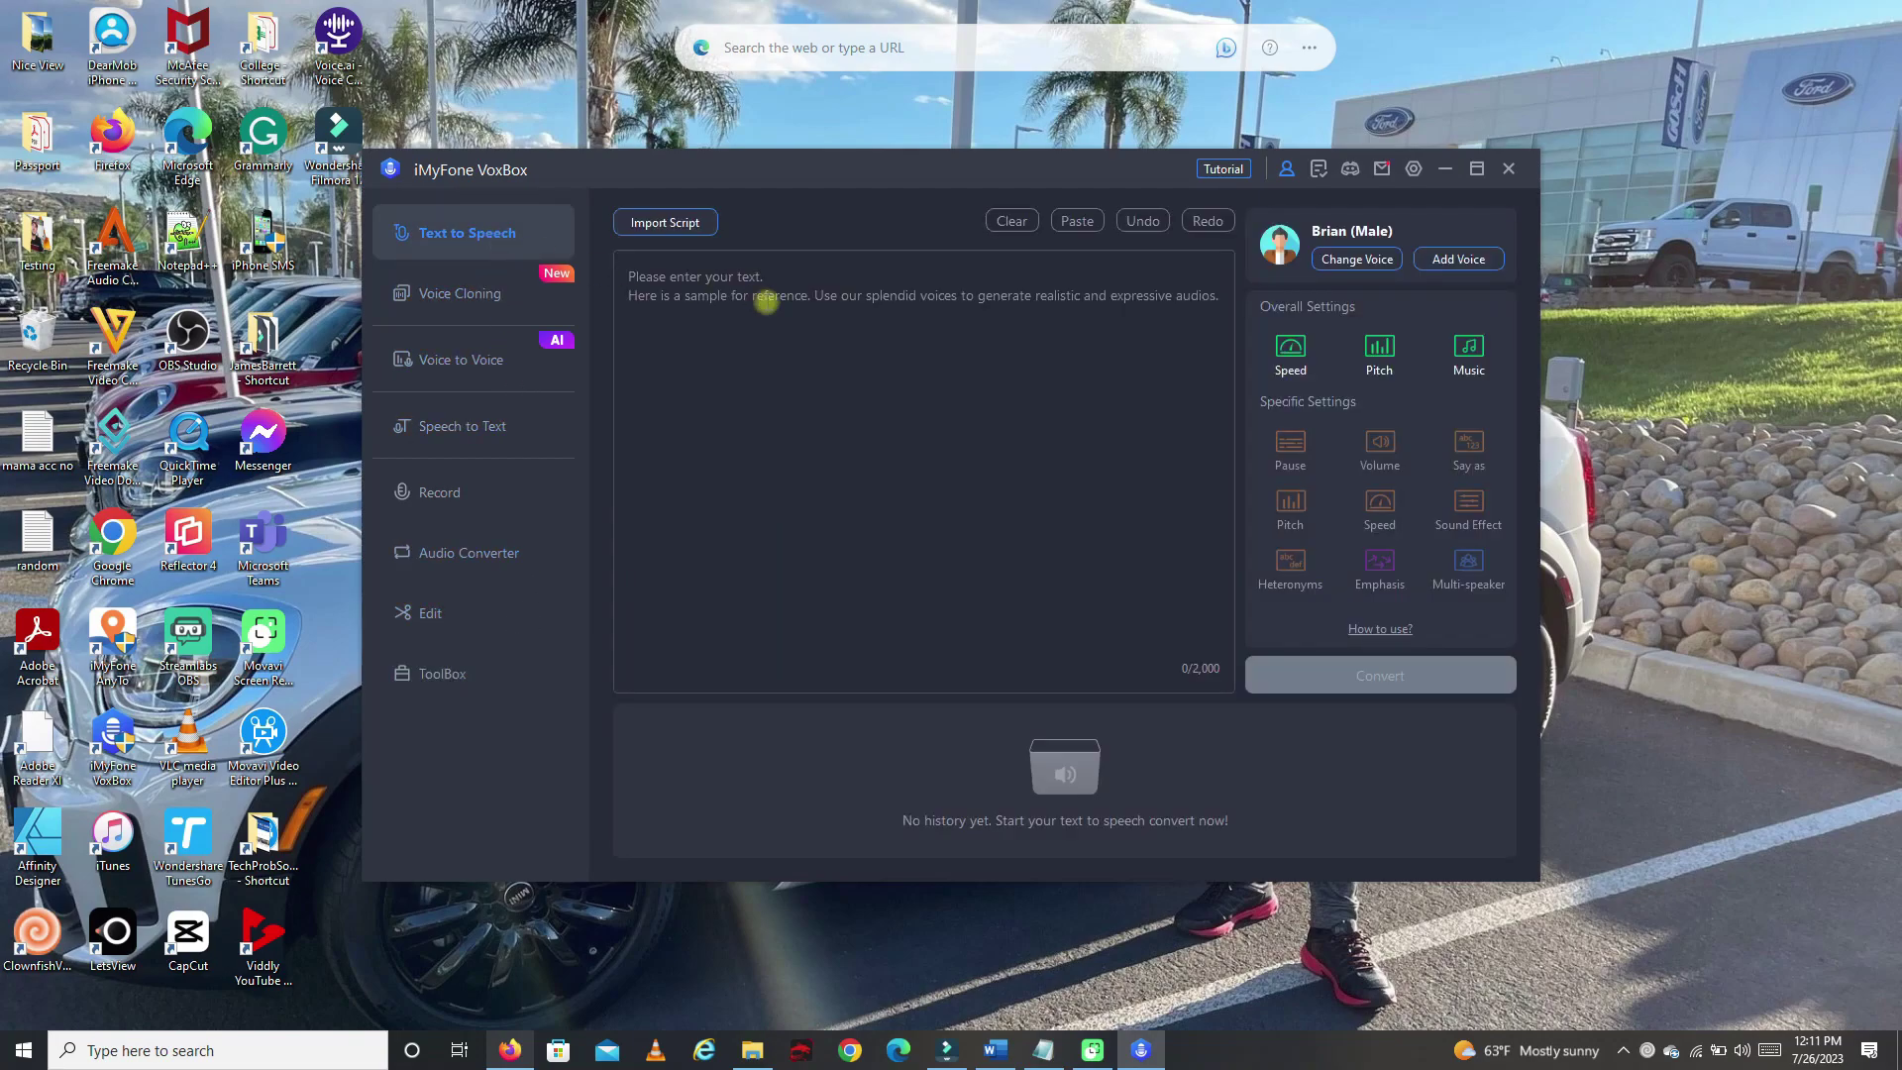
left_click(1364, 261)
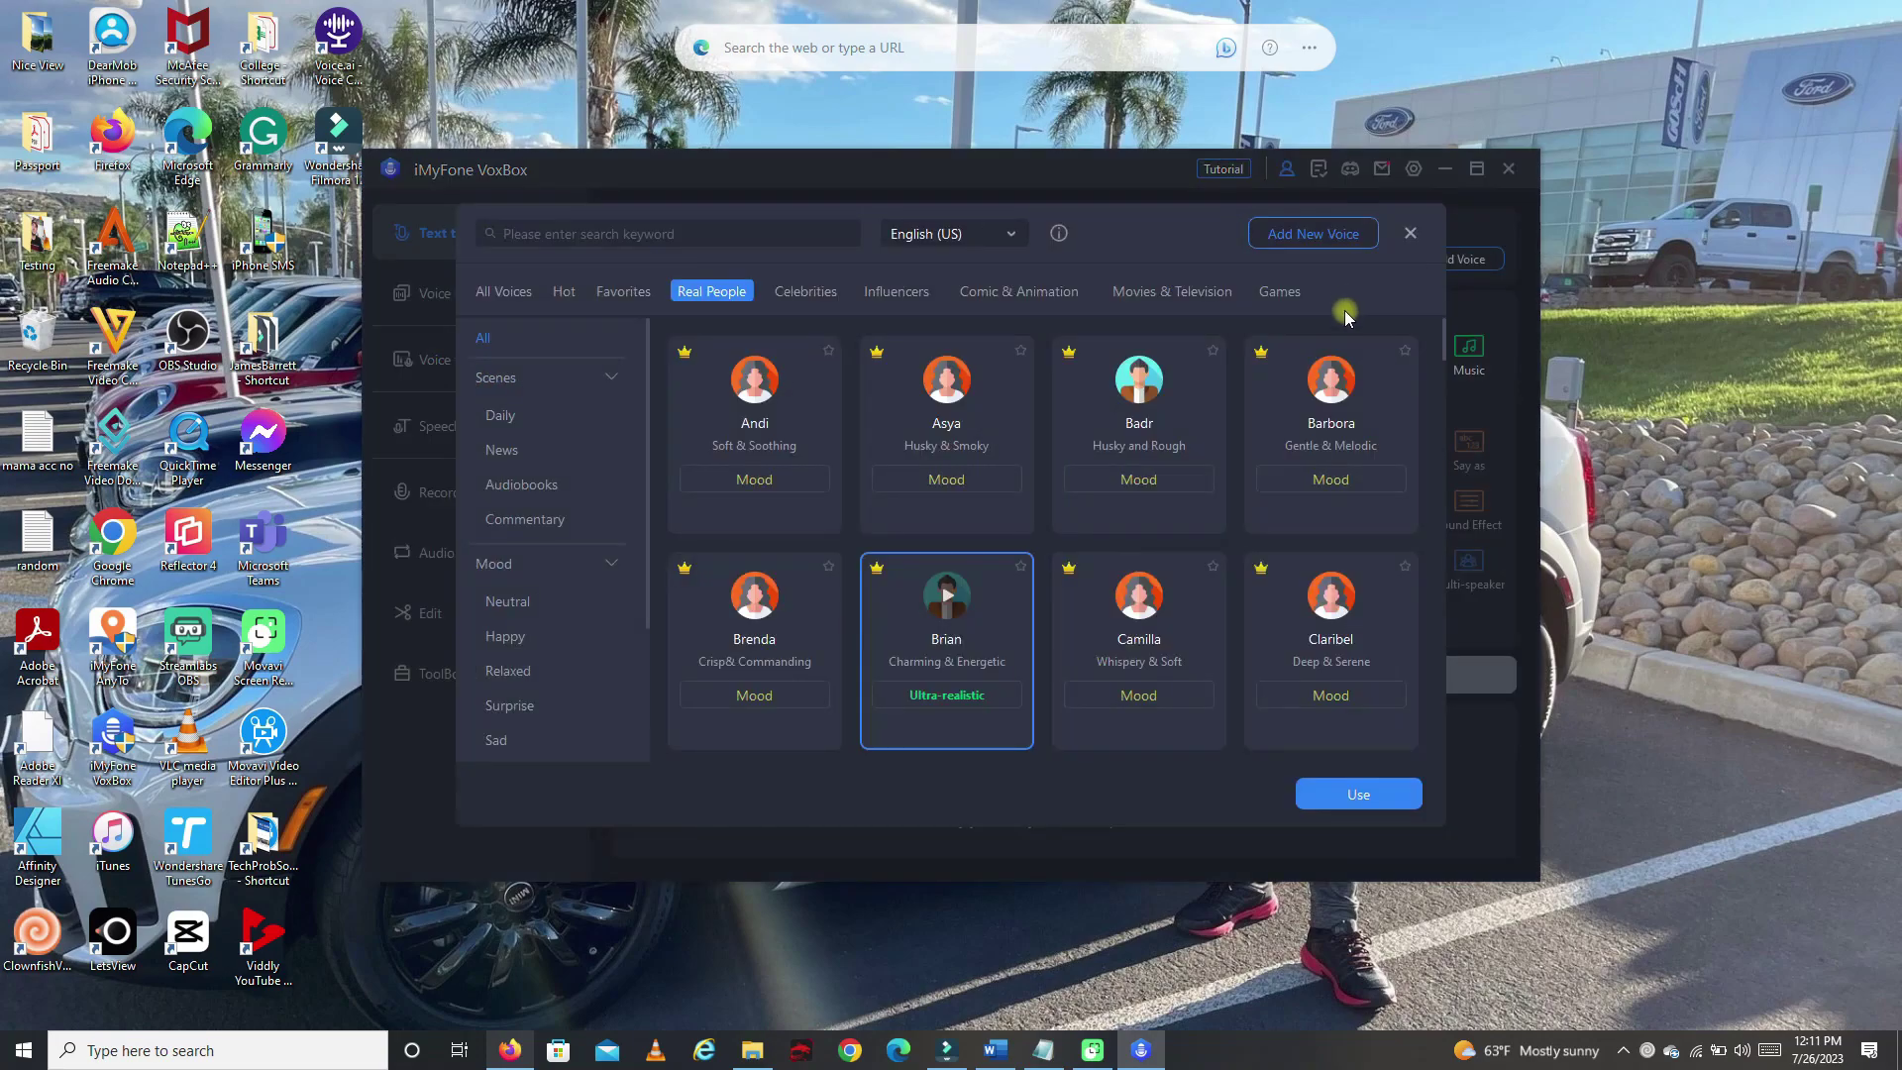
scroll(1301, 500, "down", 5)
scroll(1301, 501, "up", 5)
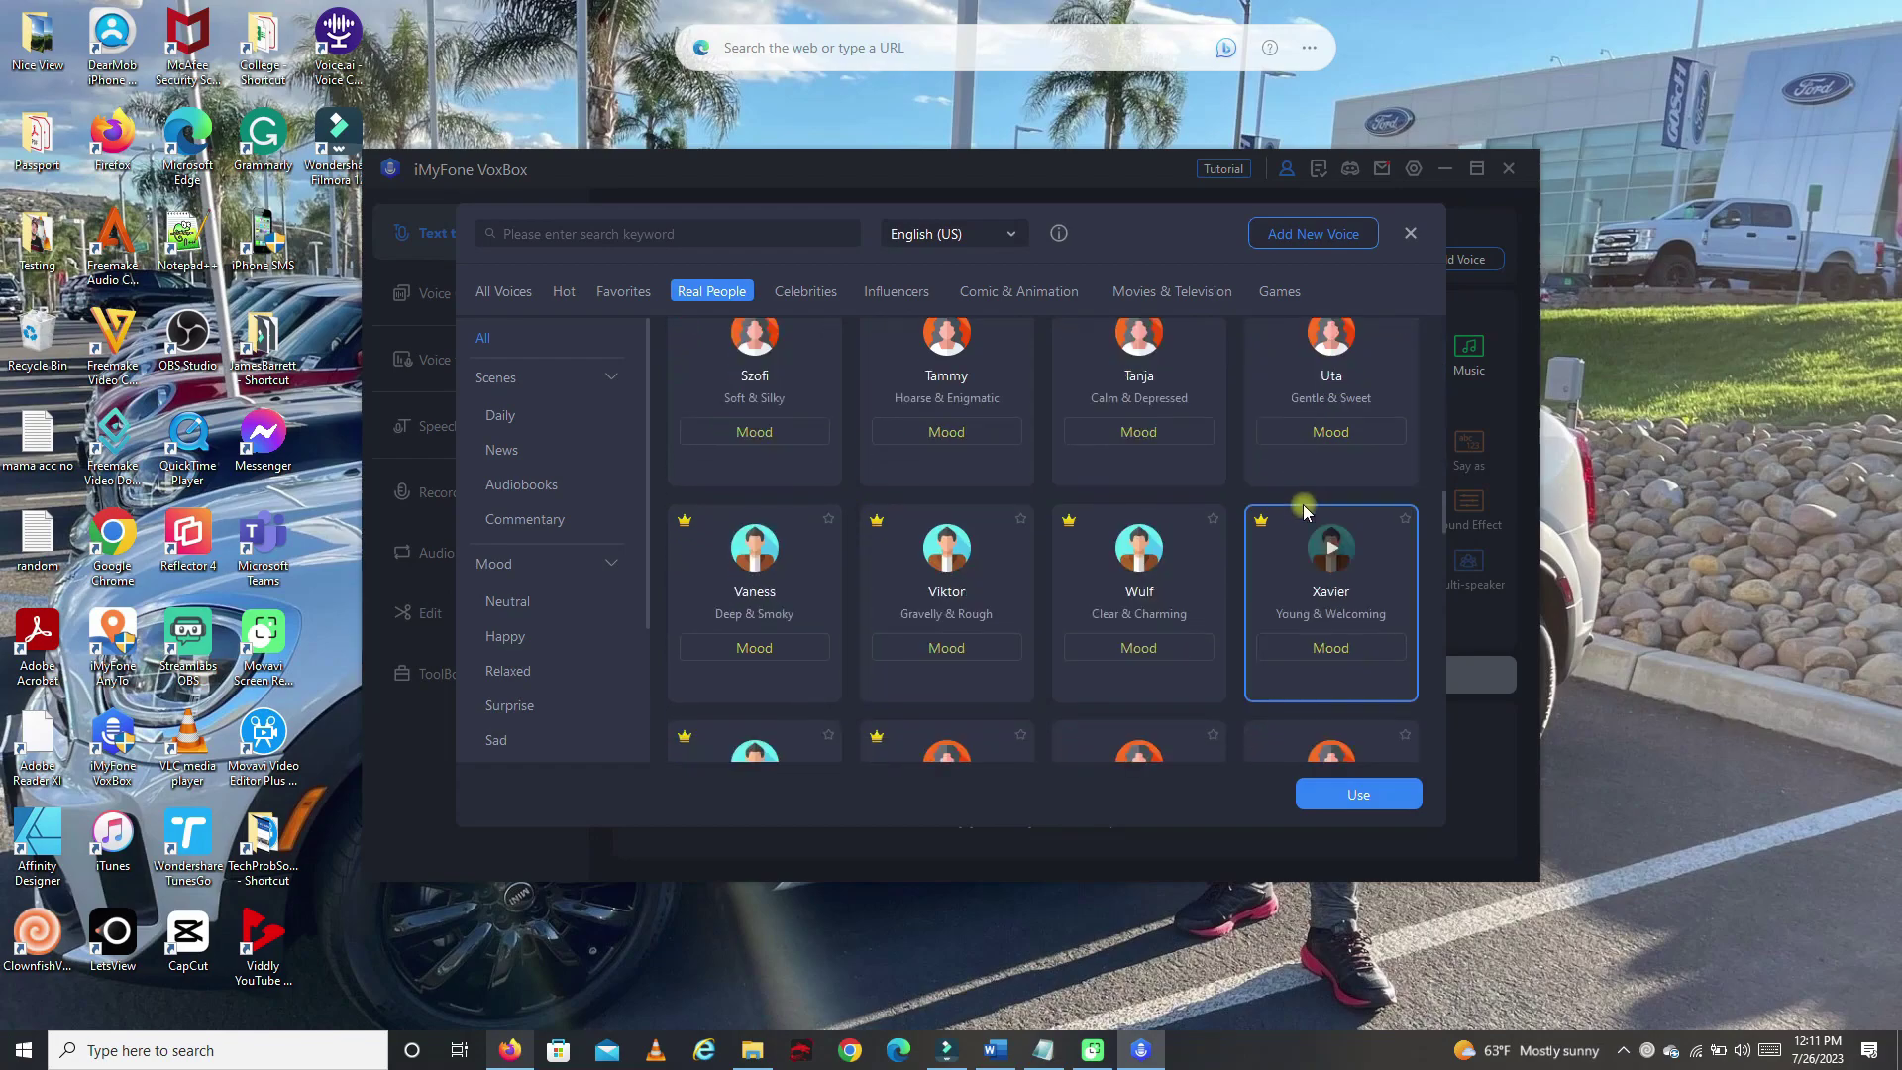
left_click(832, 297)
left_click(896, 293)
left_click(975, 299)
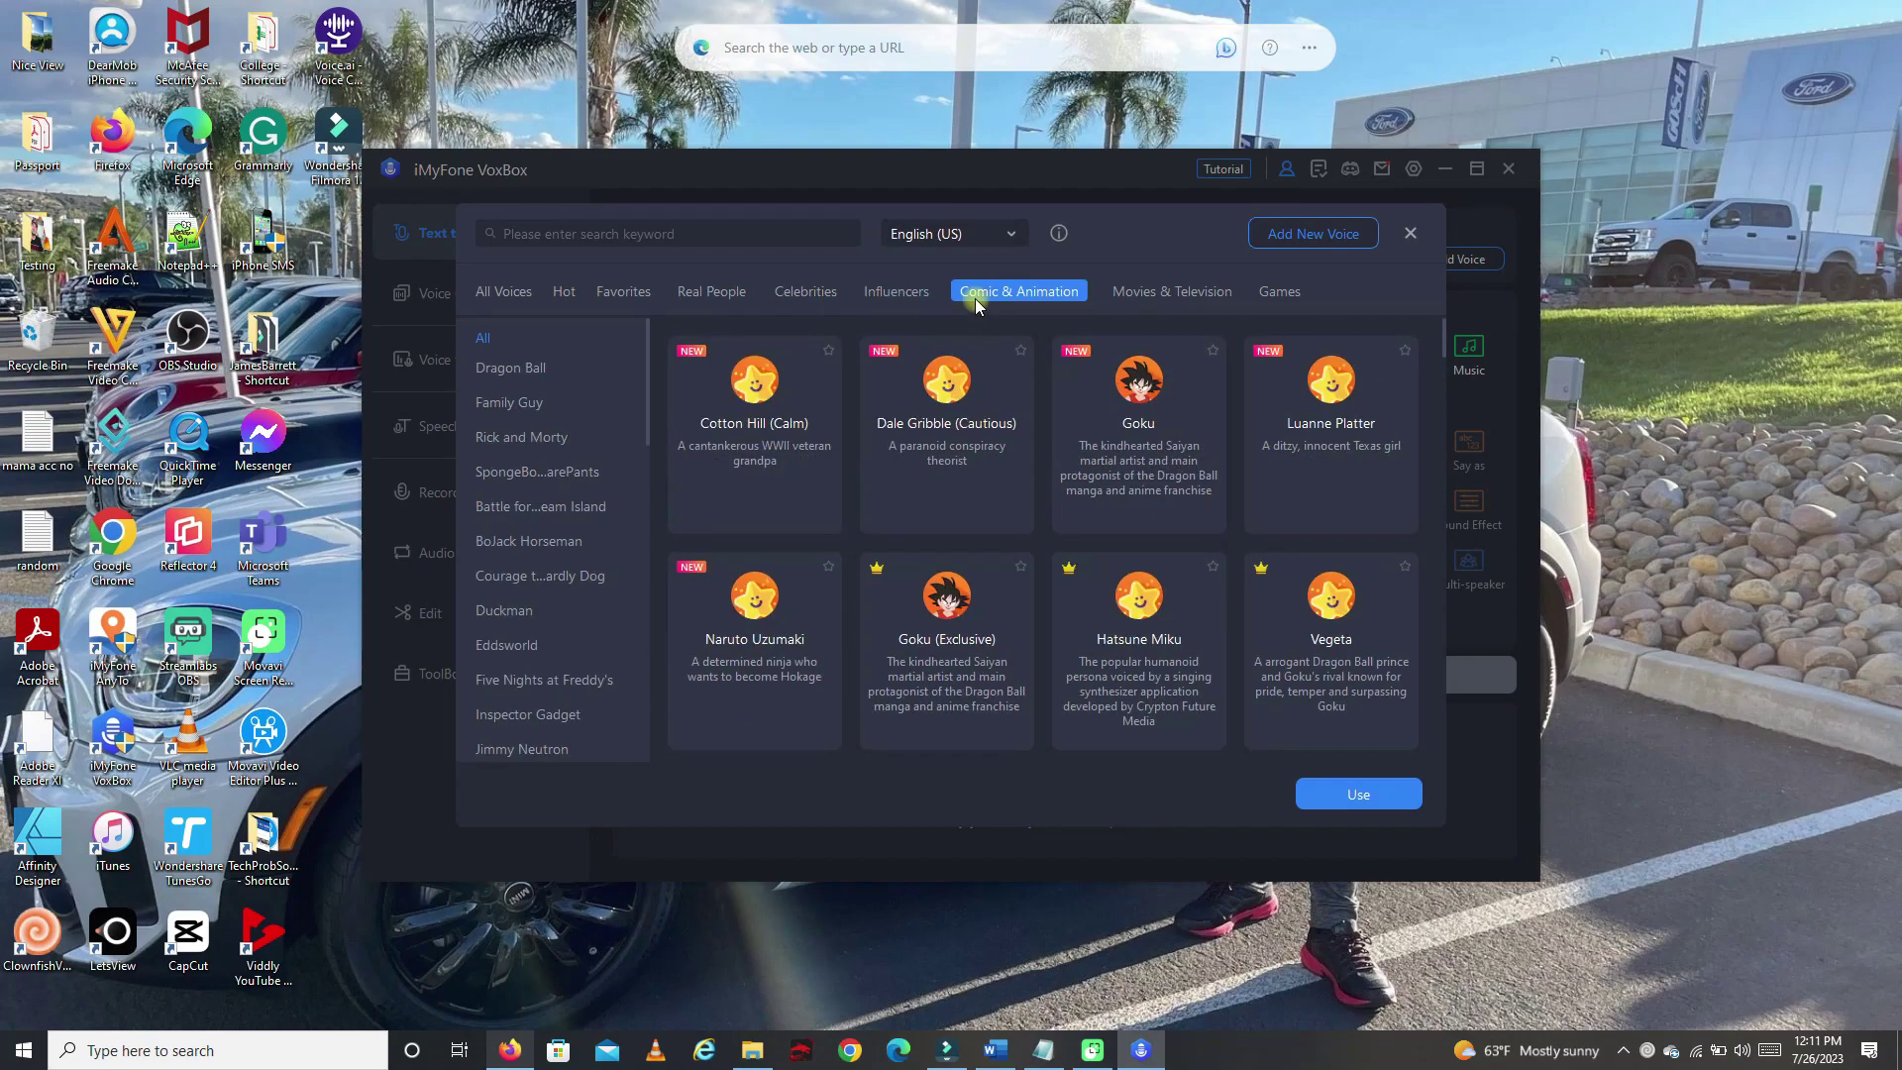
left_click(1123, 297)
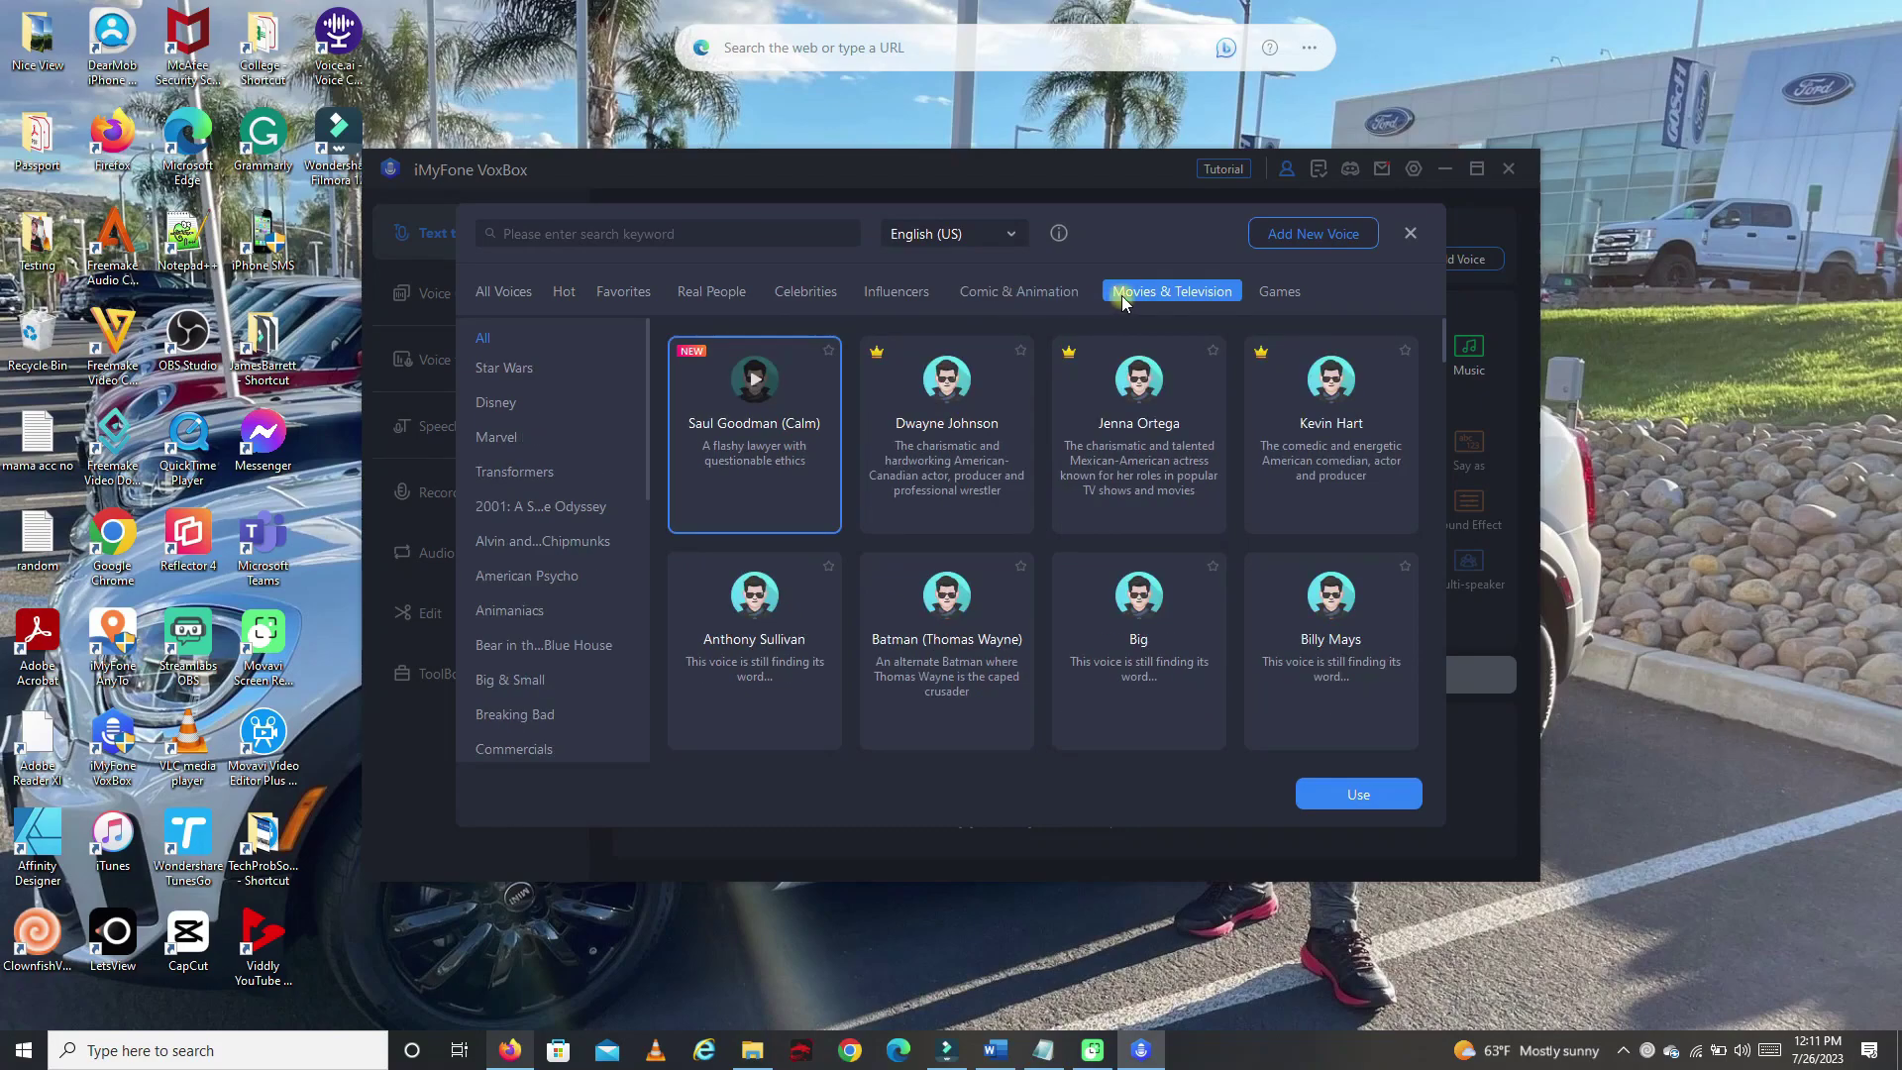
left_click(1278, 293)
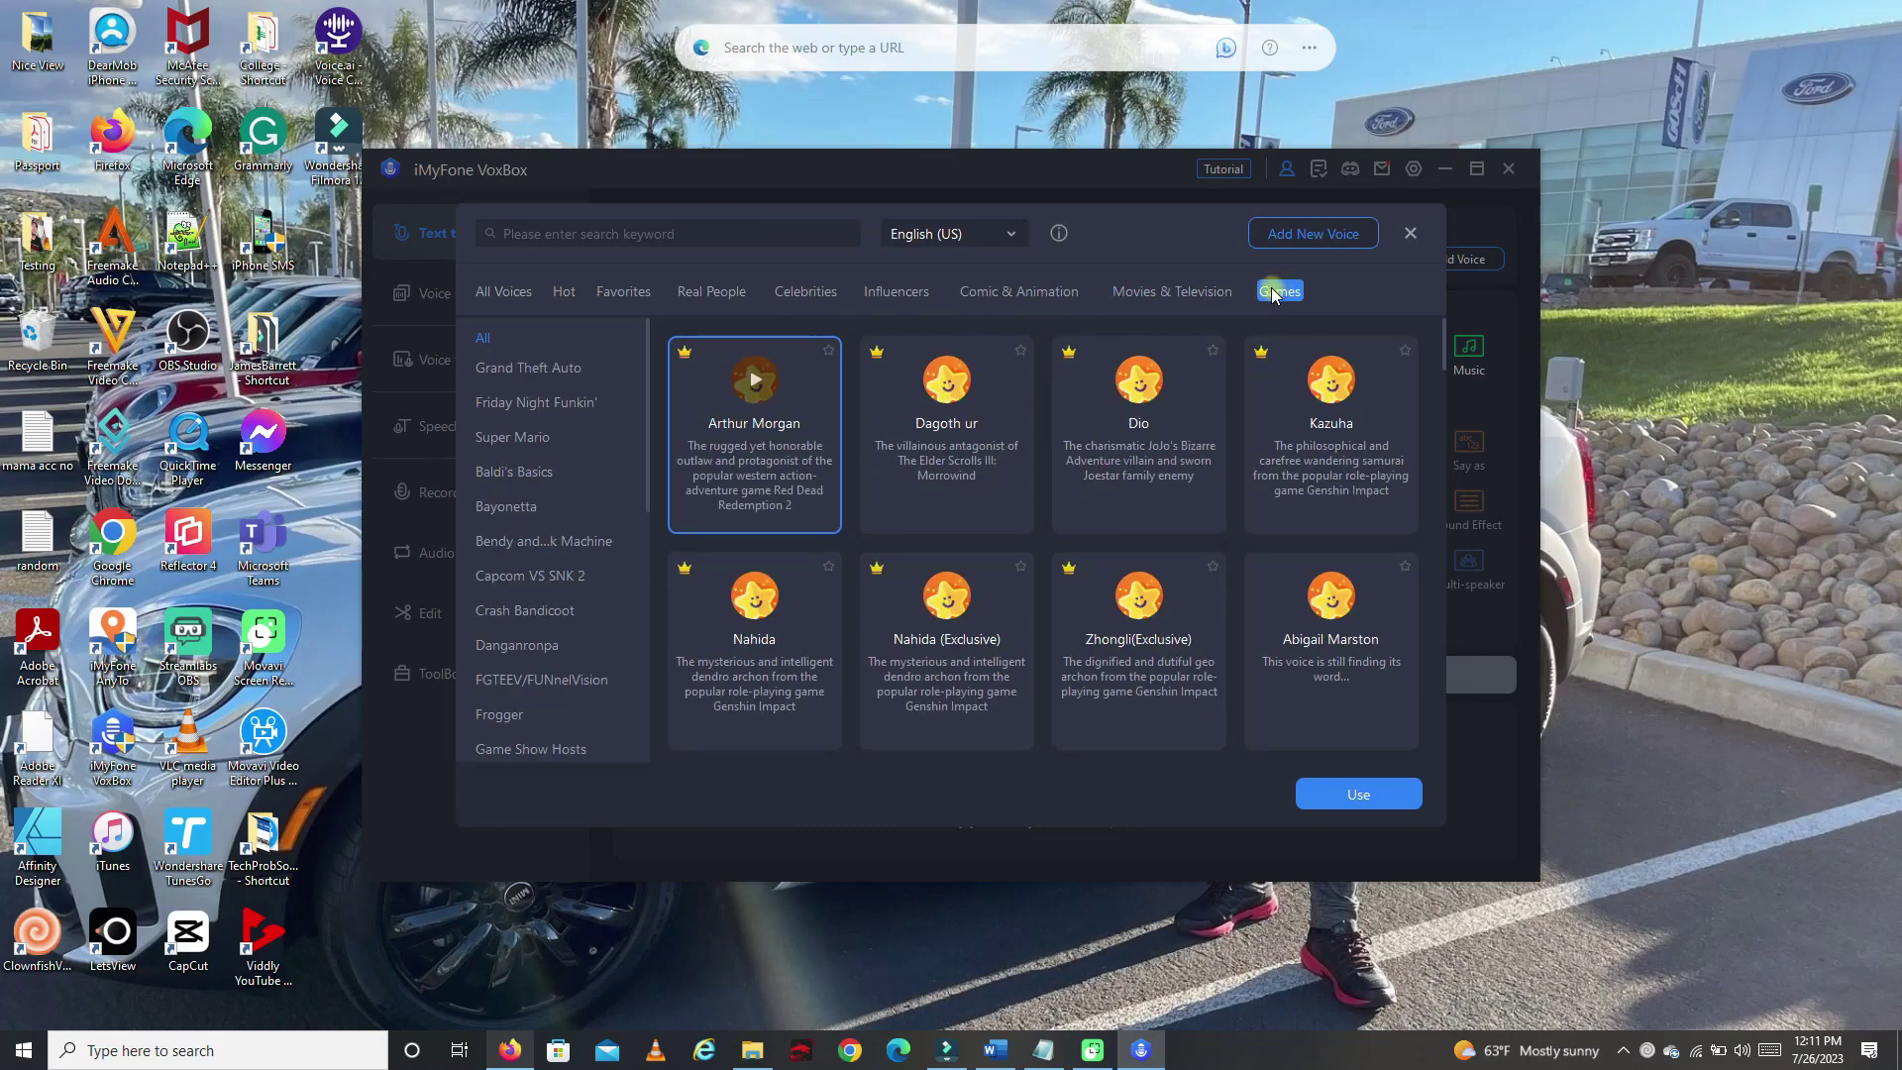
left_click(901, 298)
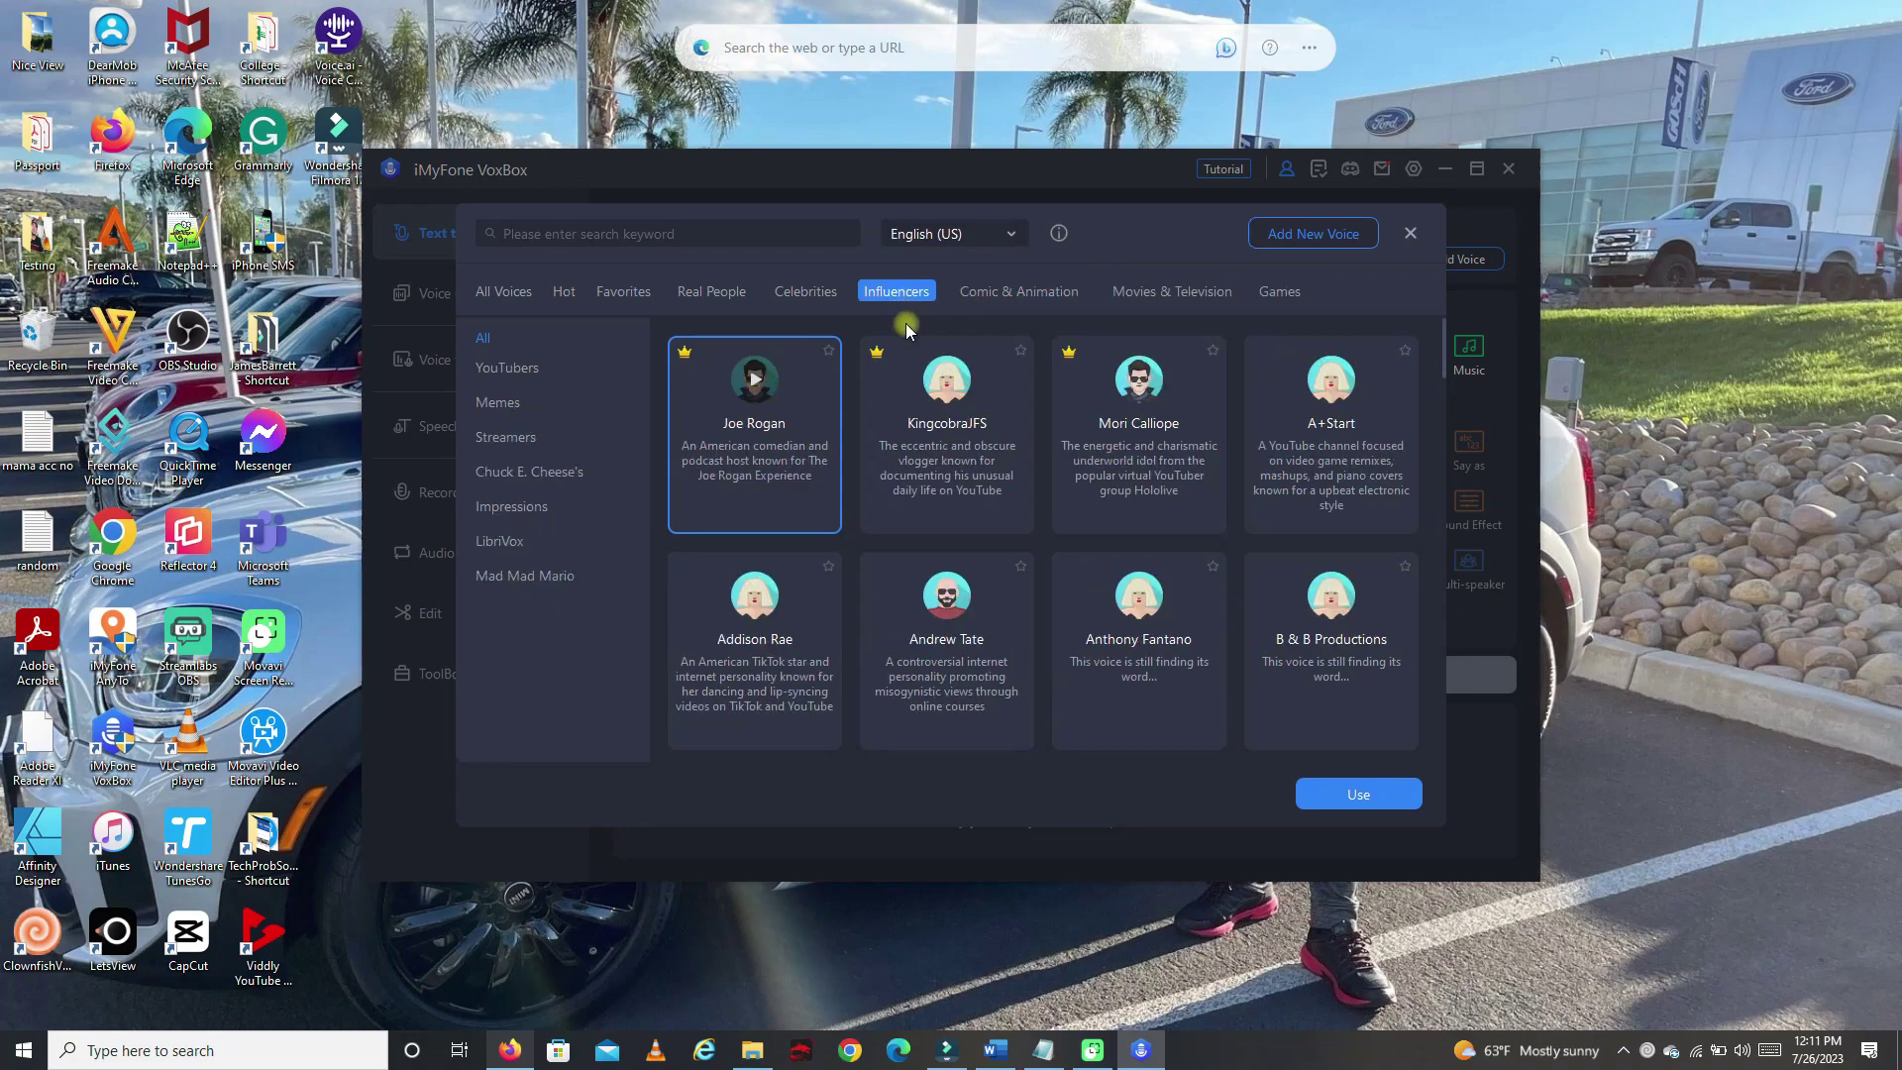
left_click(948, 593)
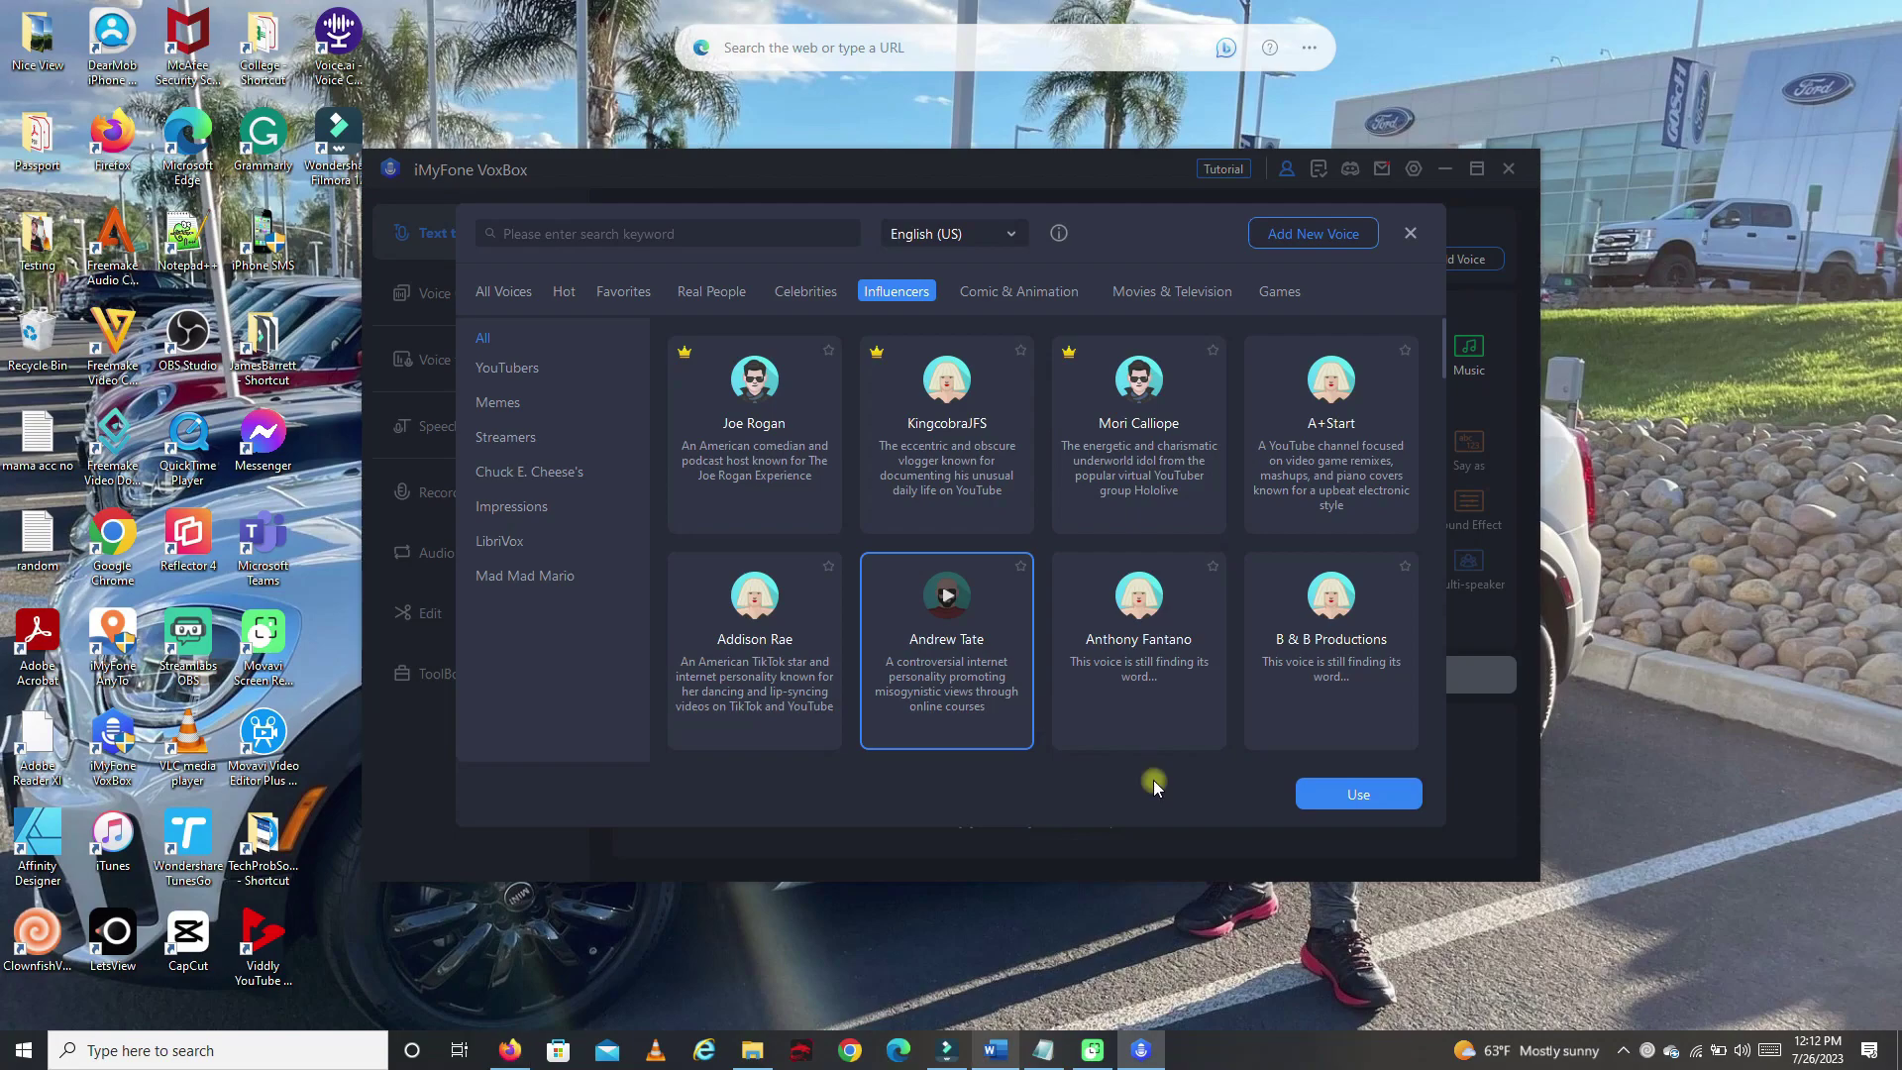
- Search all voices for Brian and preview the ultra-realistic Brian voice
left_click(505, 295)
left_click(551, 238)
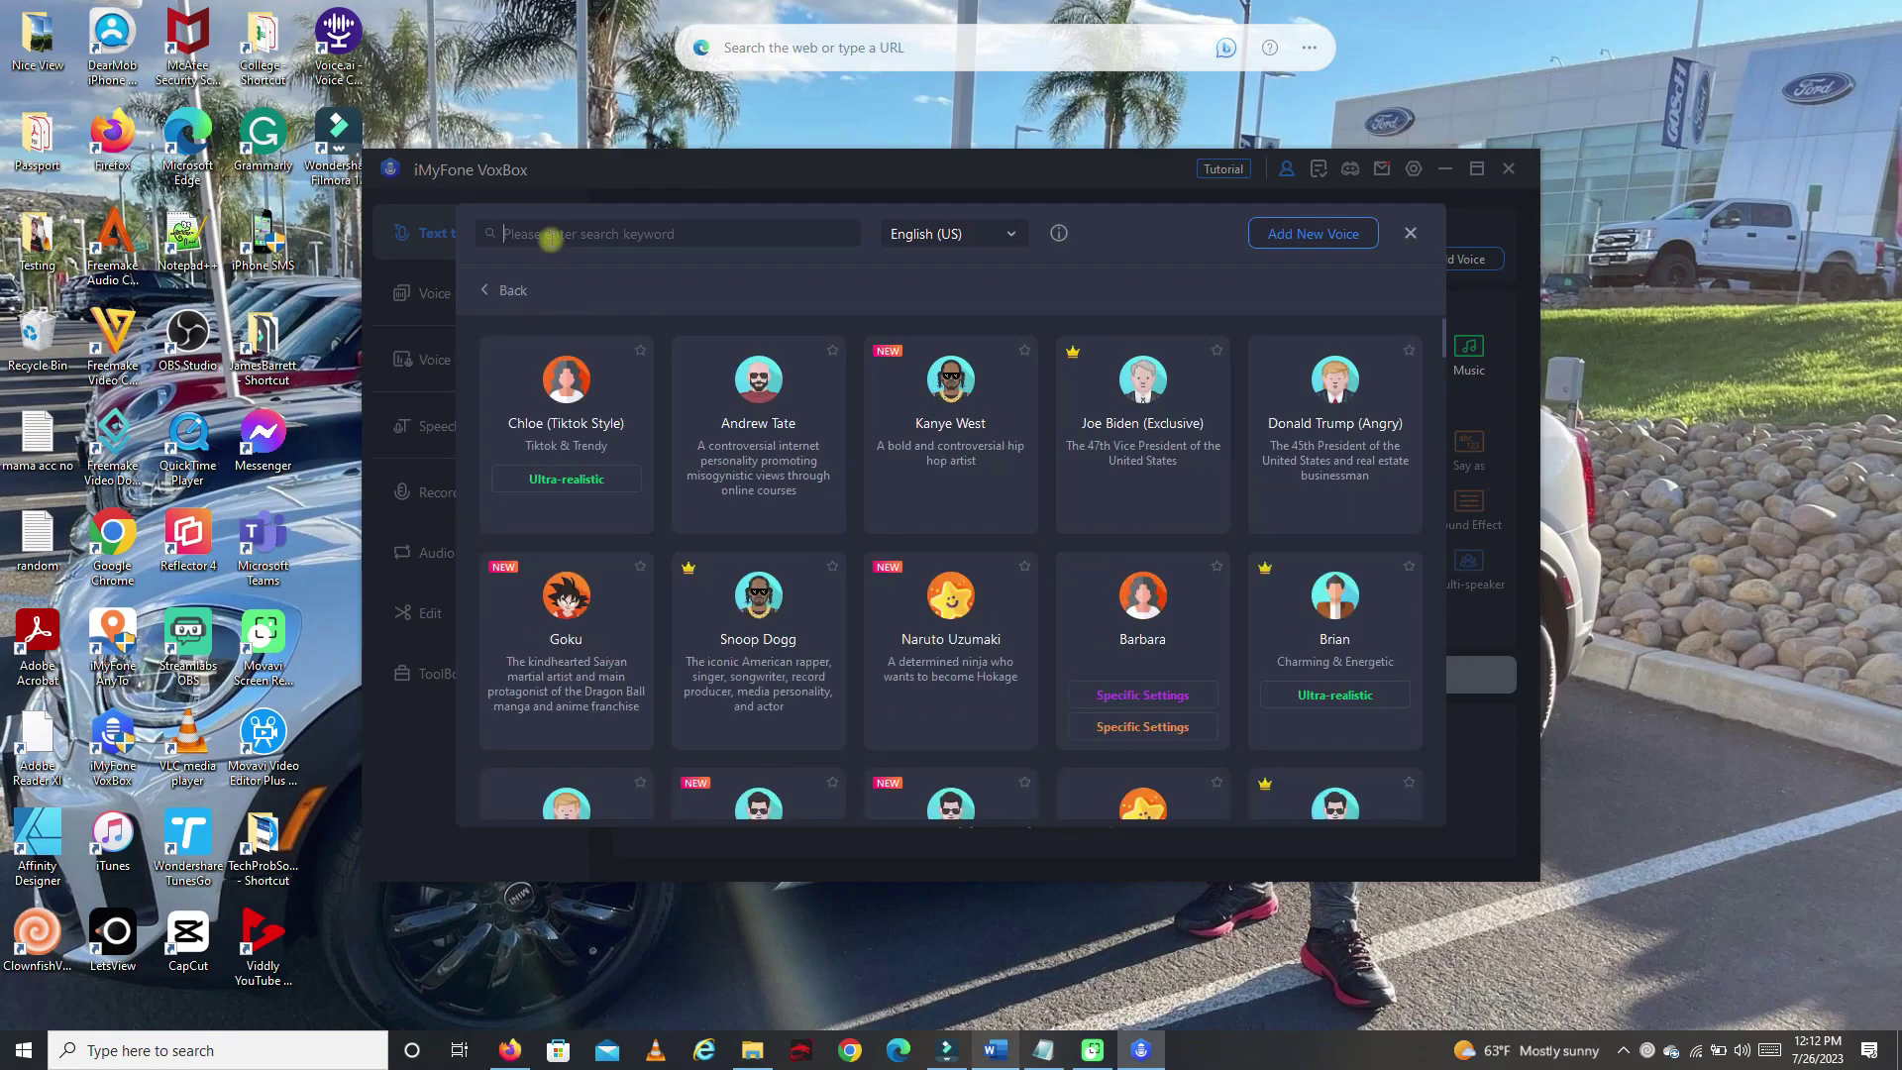
type("Brian")
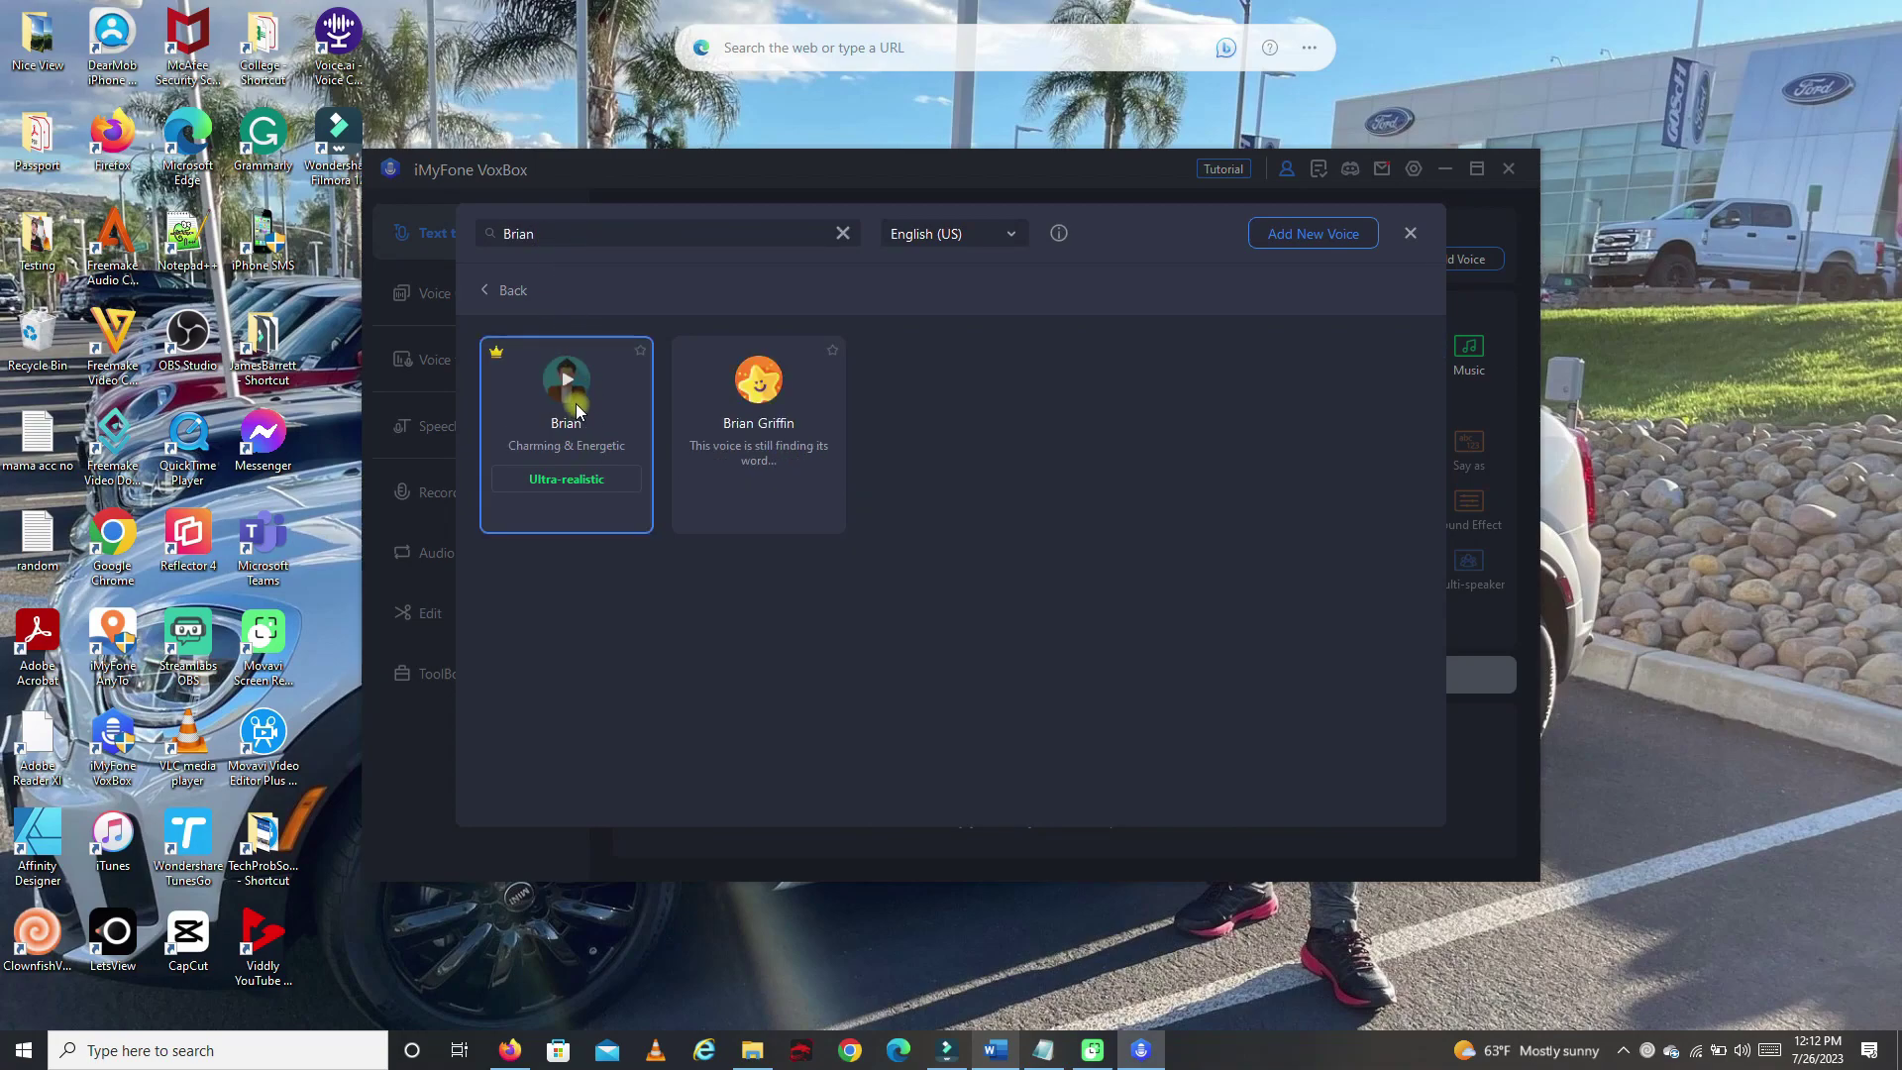
left_click(567, 380)
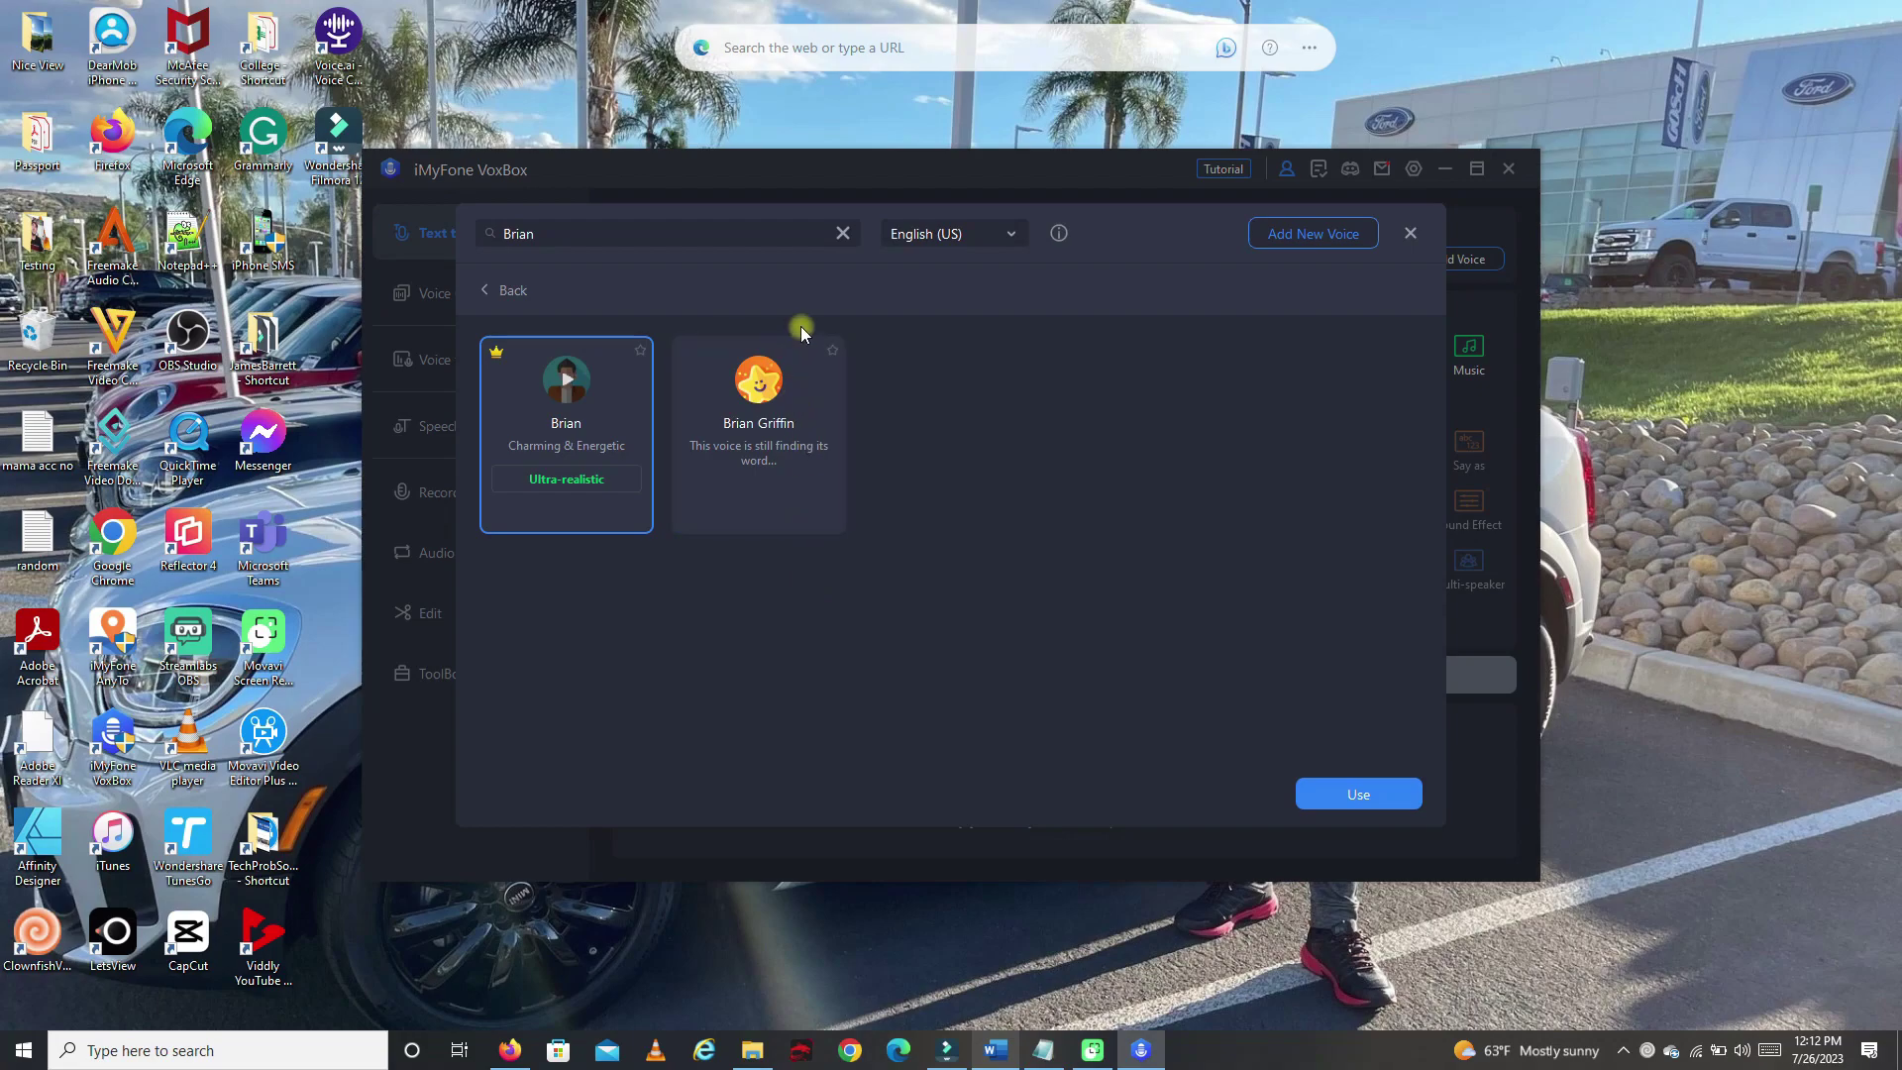
- Search the voice library for Matthew and preview the ultra-realistic Matthew voice
triple_click(560, 237)
type("brian")
double_click(560, 237)
type("Matthew")
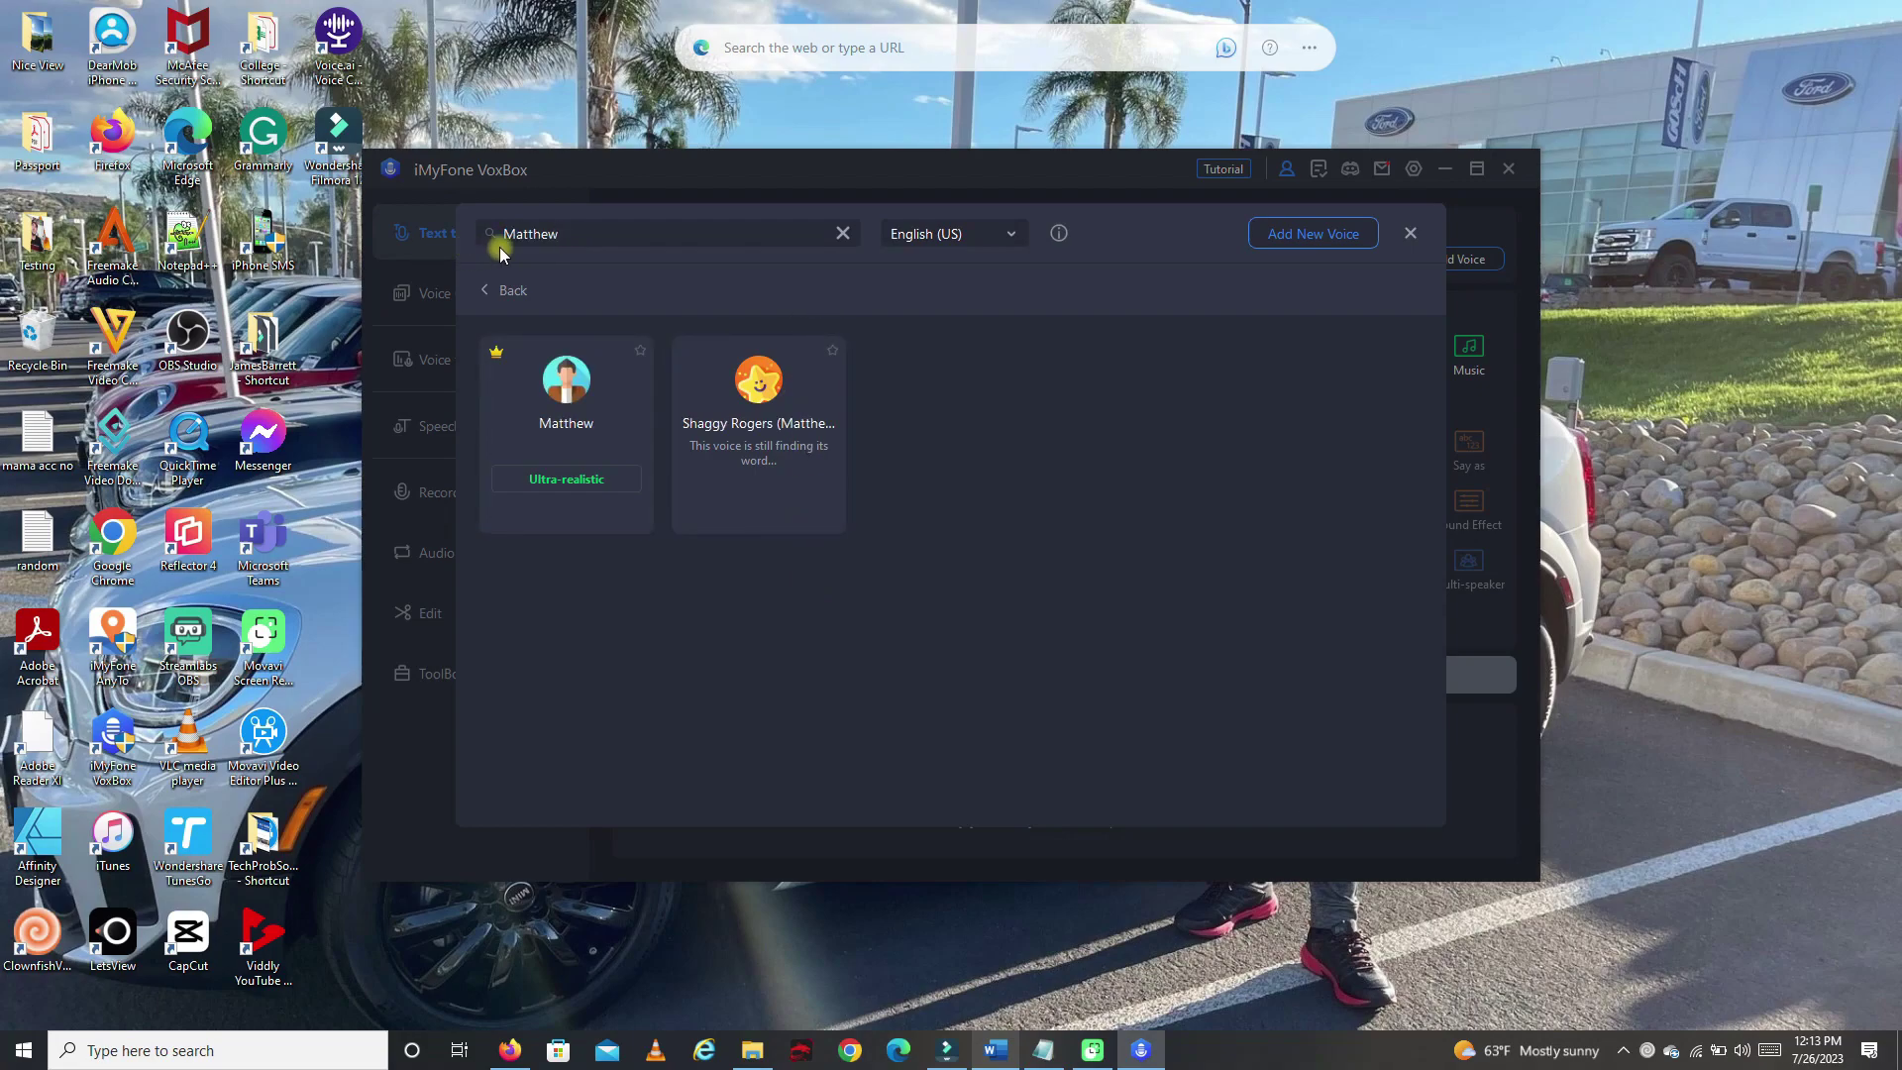
left_click(565, 396)
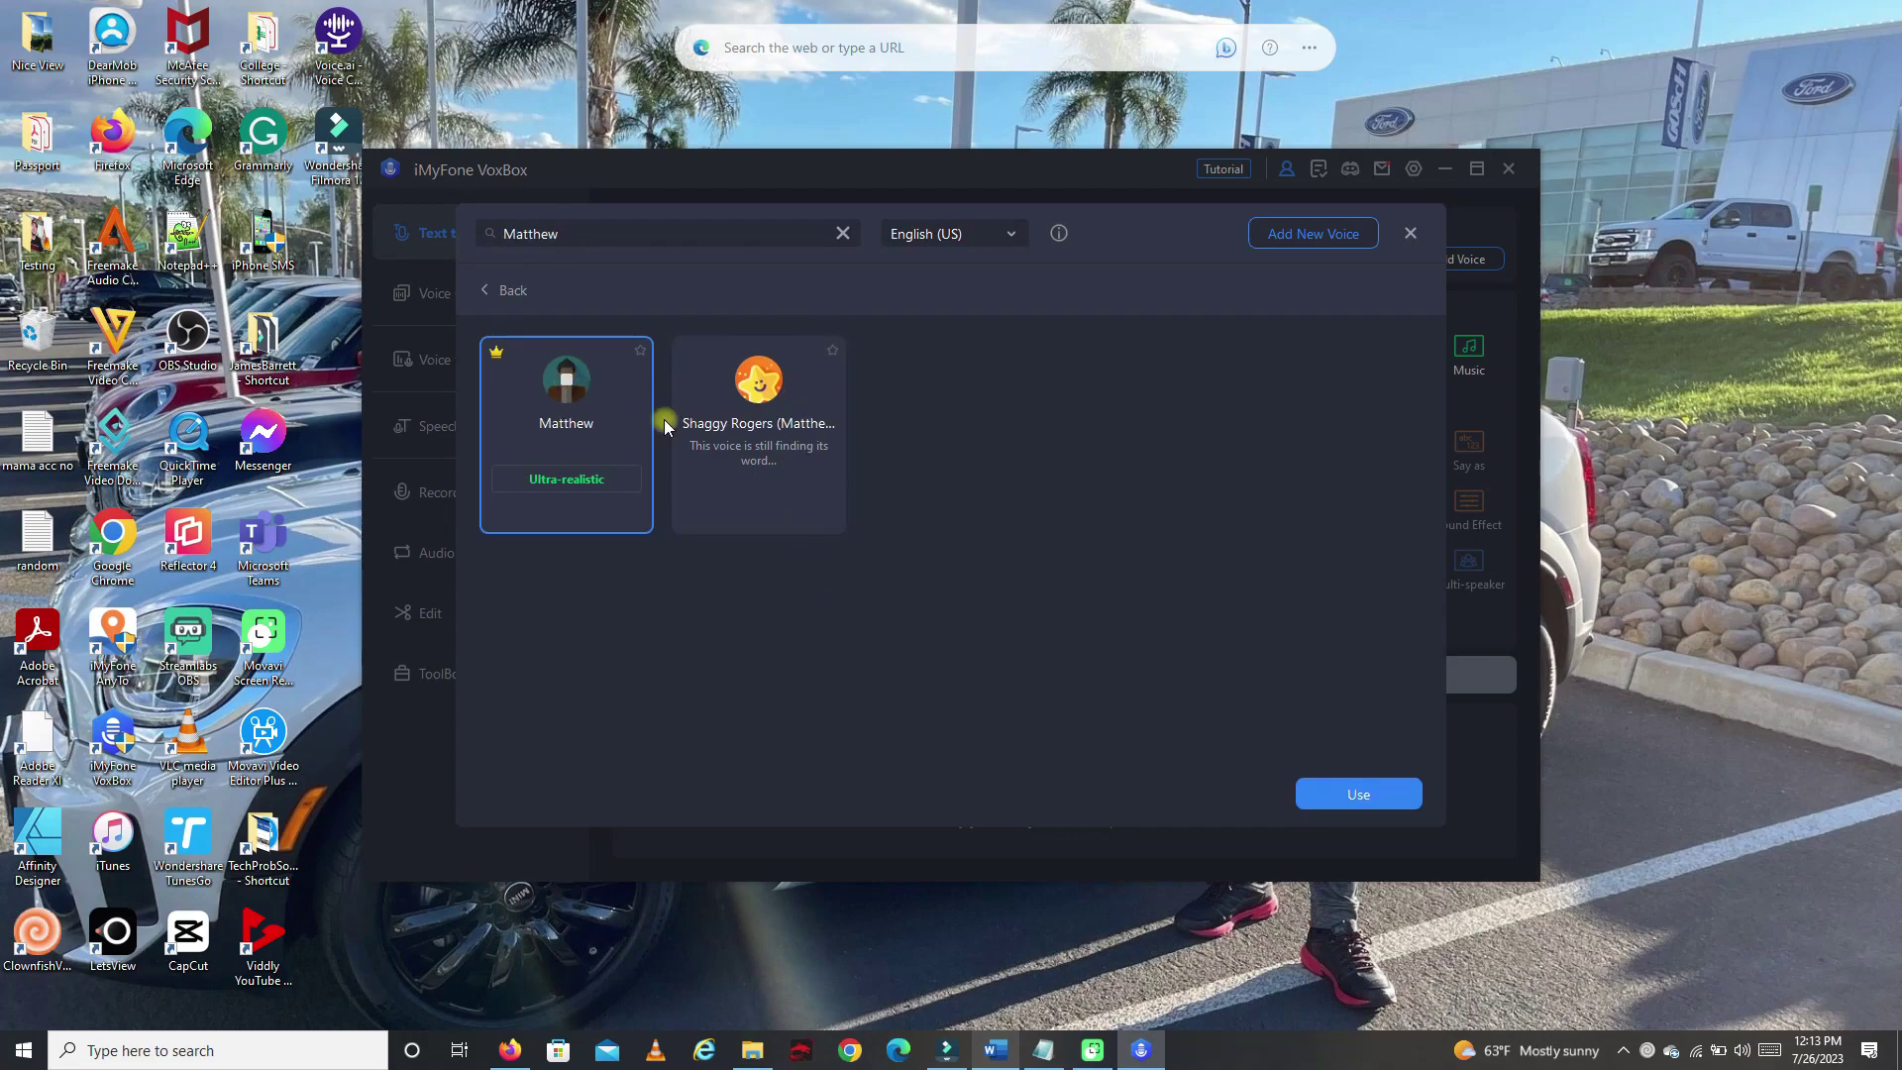
- Search the voice library for Daisy and preview that voice
double_click(495, 237)
type("Daisy")
key("BackSpace")
left_click(565, 396)
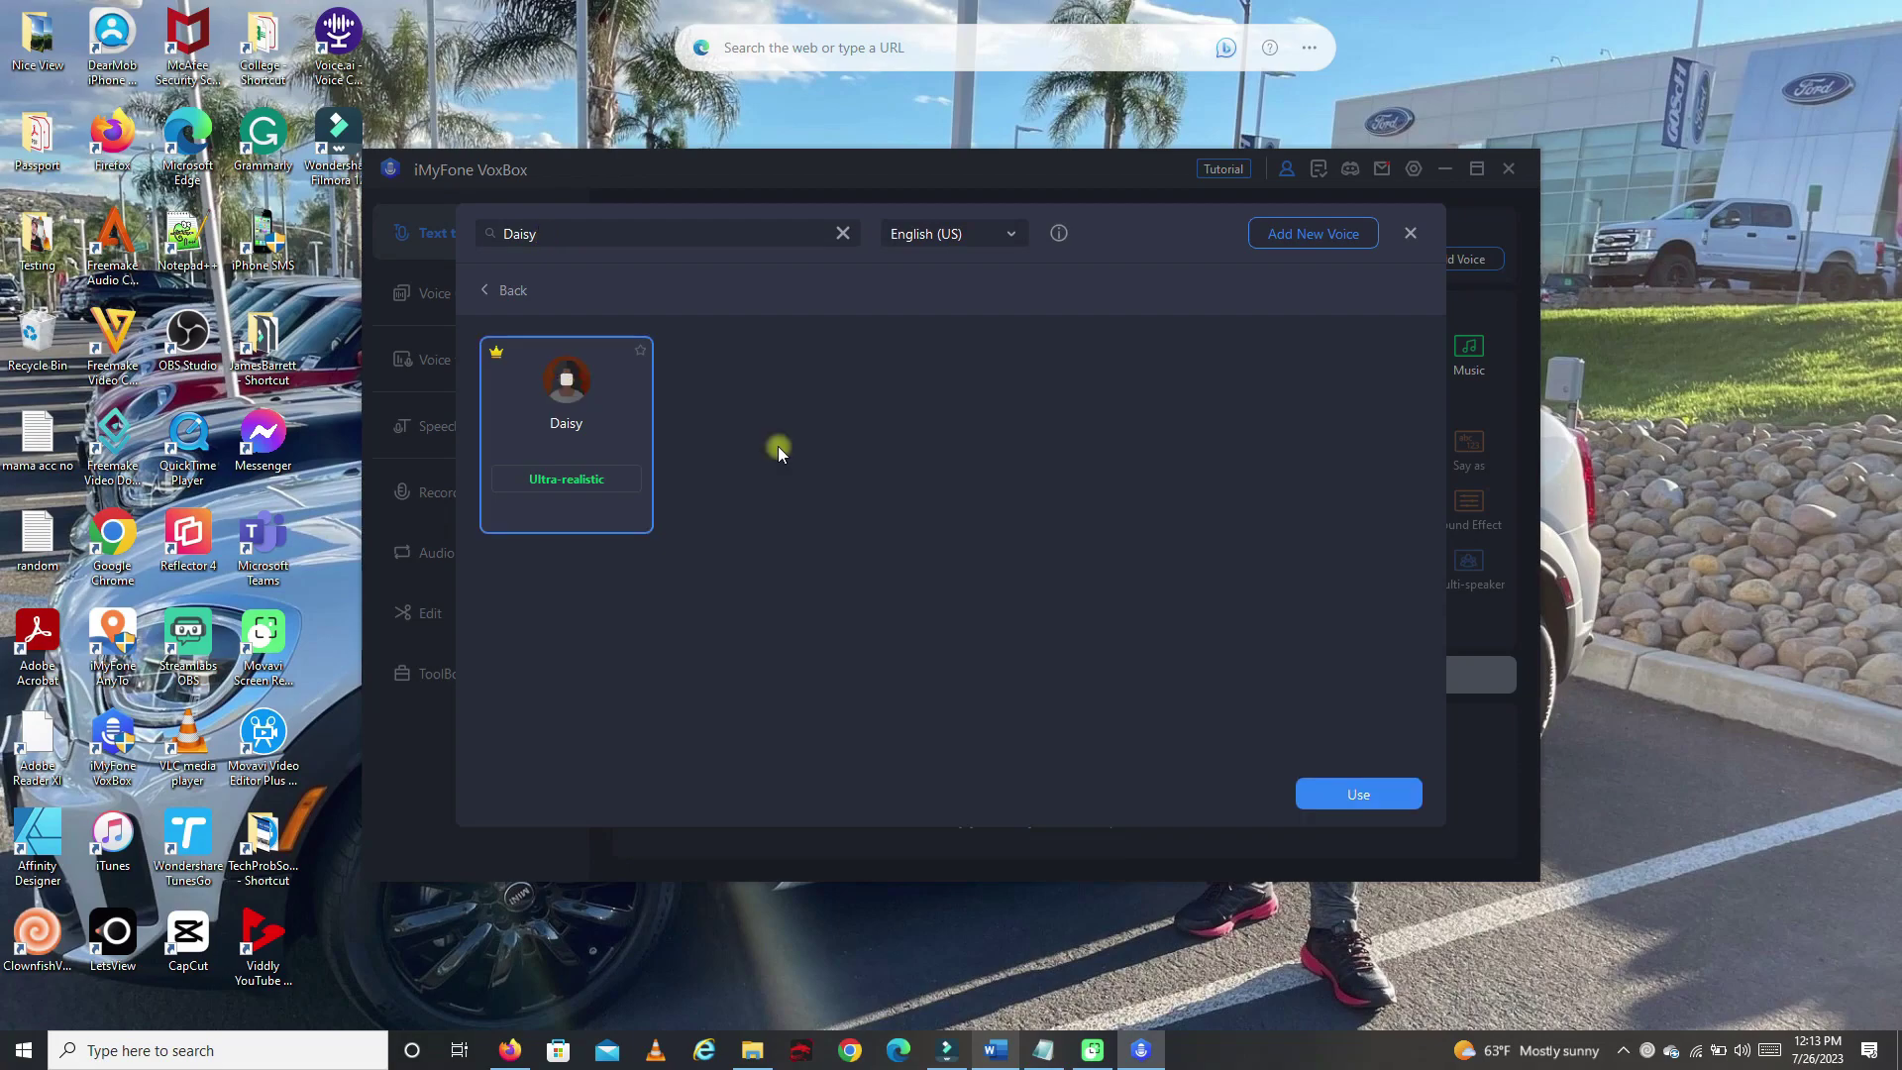
- Search the voice library for Michael and preview the ultra-realistic Michael voice
double_click(606, 233)
type("Michael")
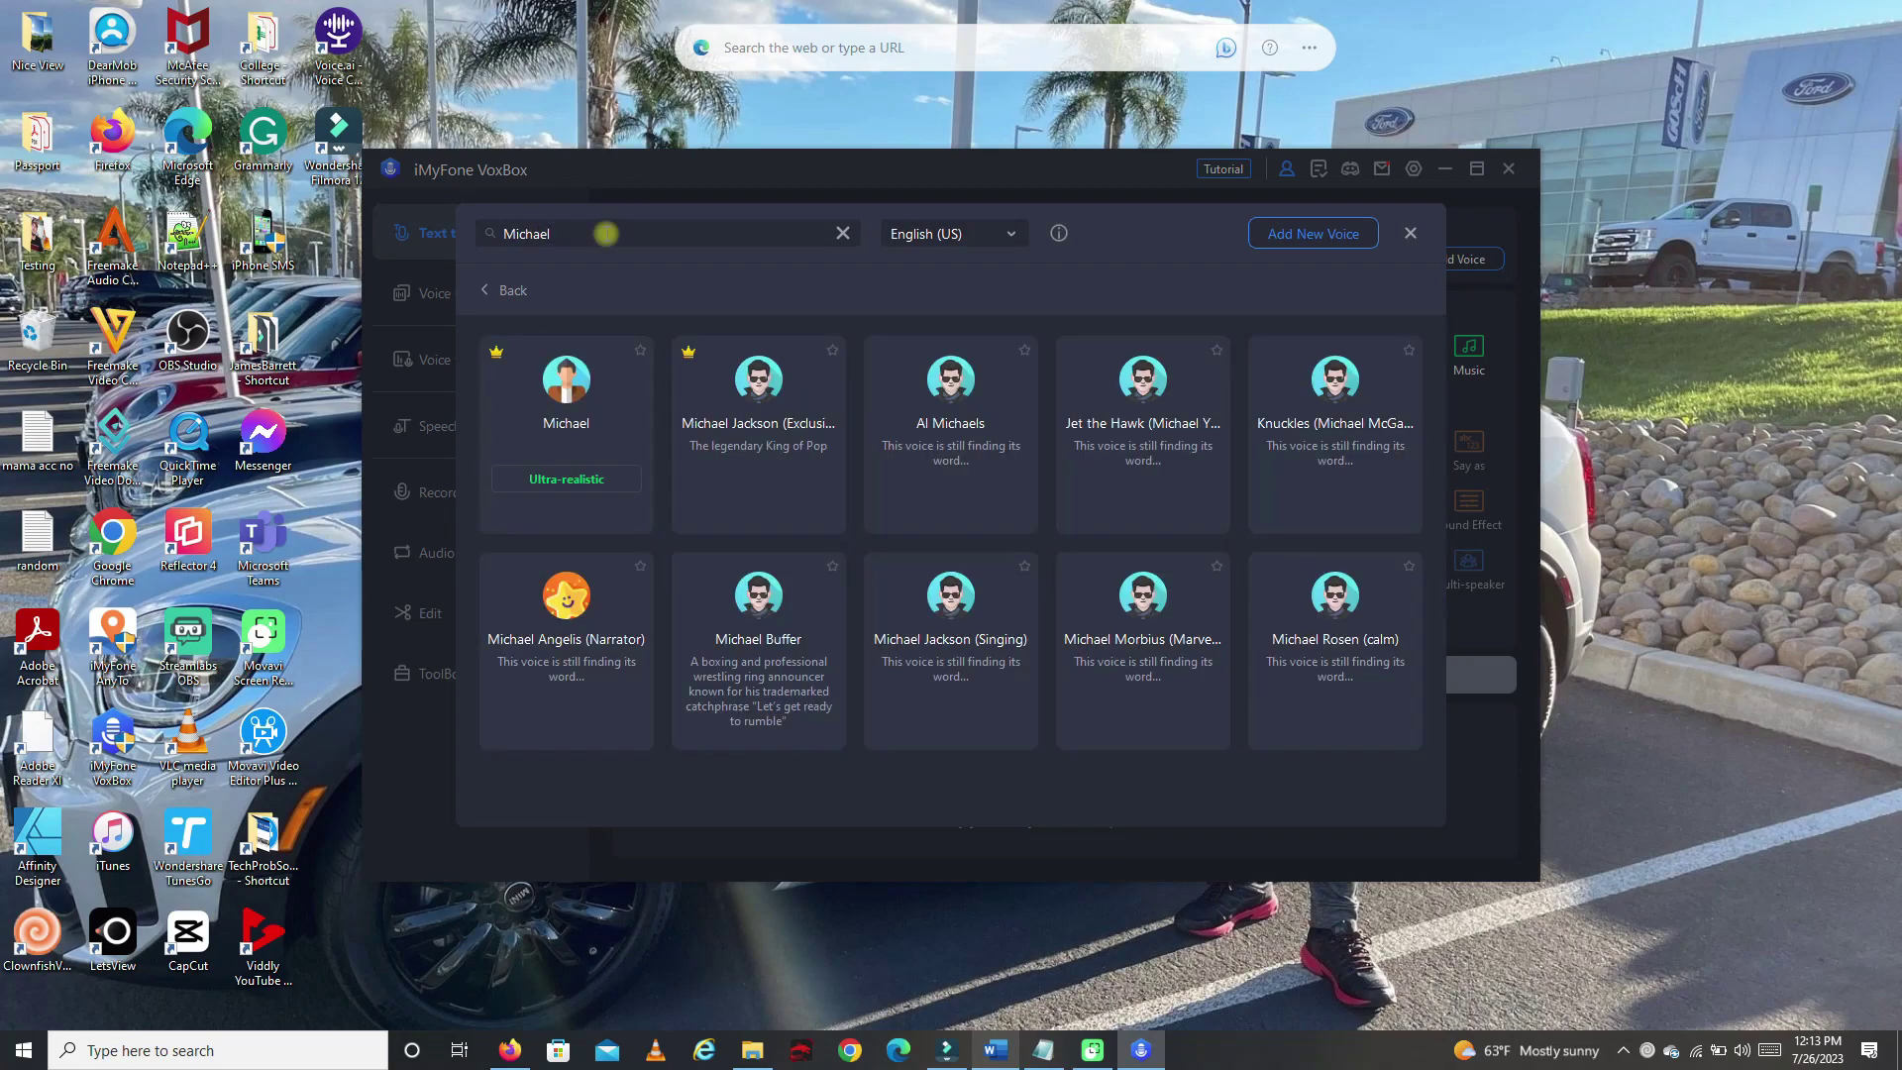
left_click(568, 375)
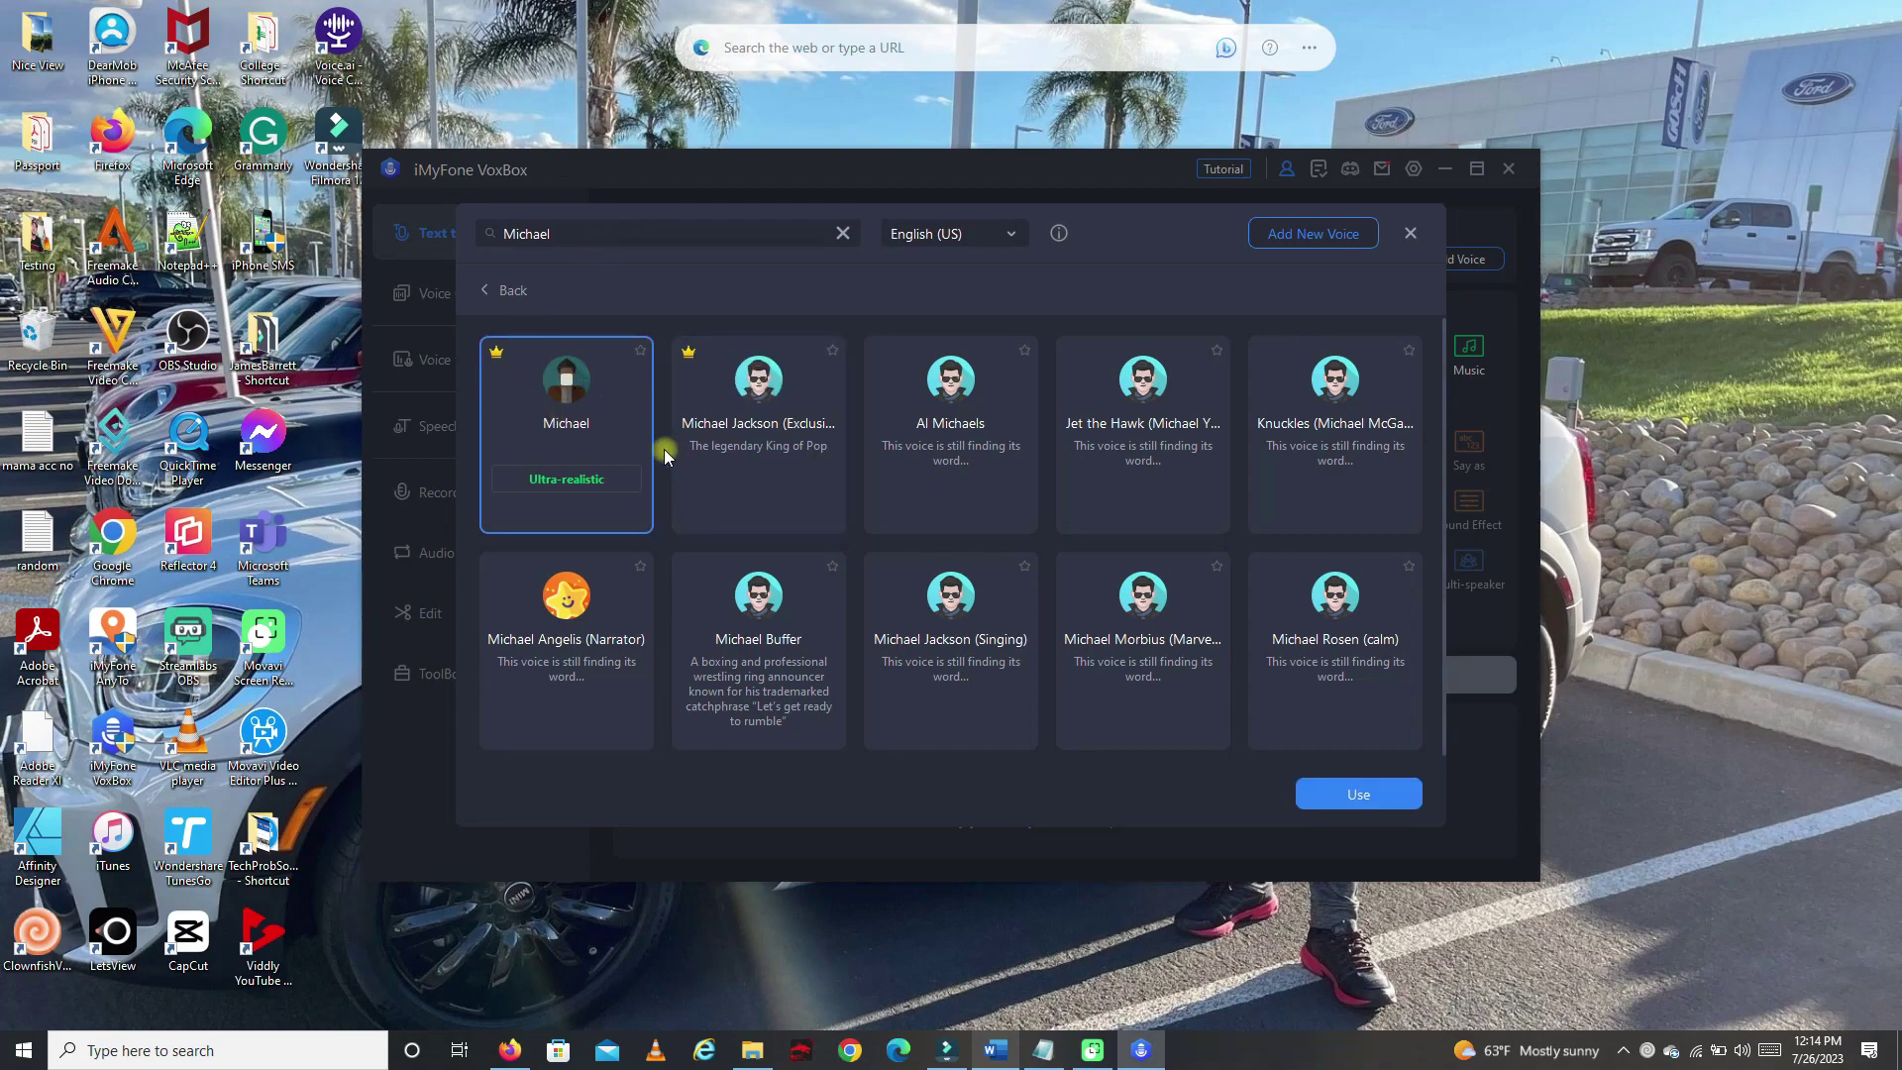
- Search for and preview the Ramon and Scarlett voices, then close the voice library without changing the voice
double_click(561, 233)
type("Ramon")
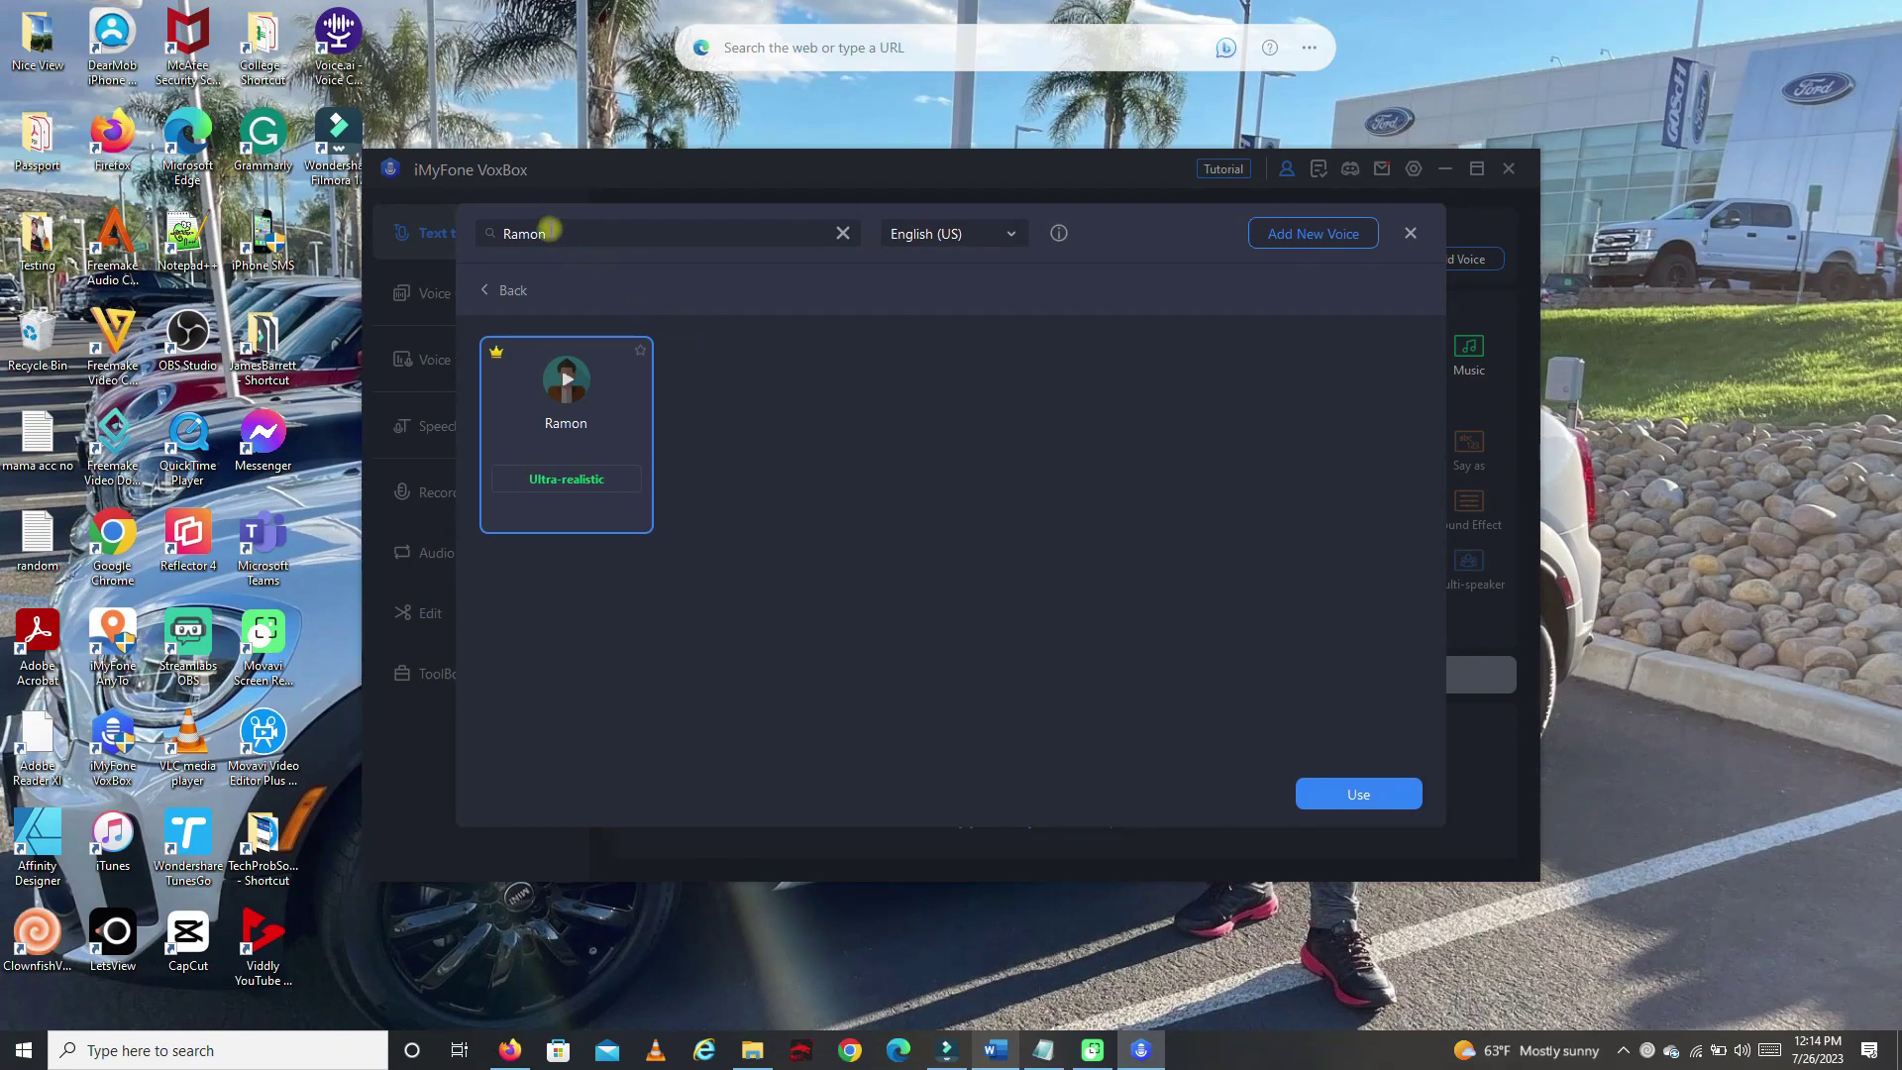
left_click_drag(545, 233, 457, 229)
type("Scarlet")
left_click(557, 388)
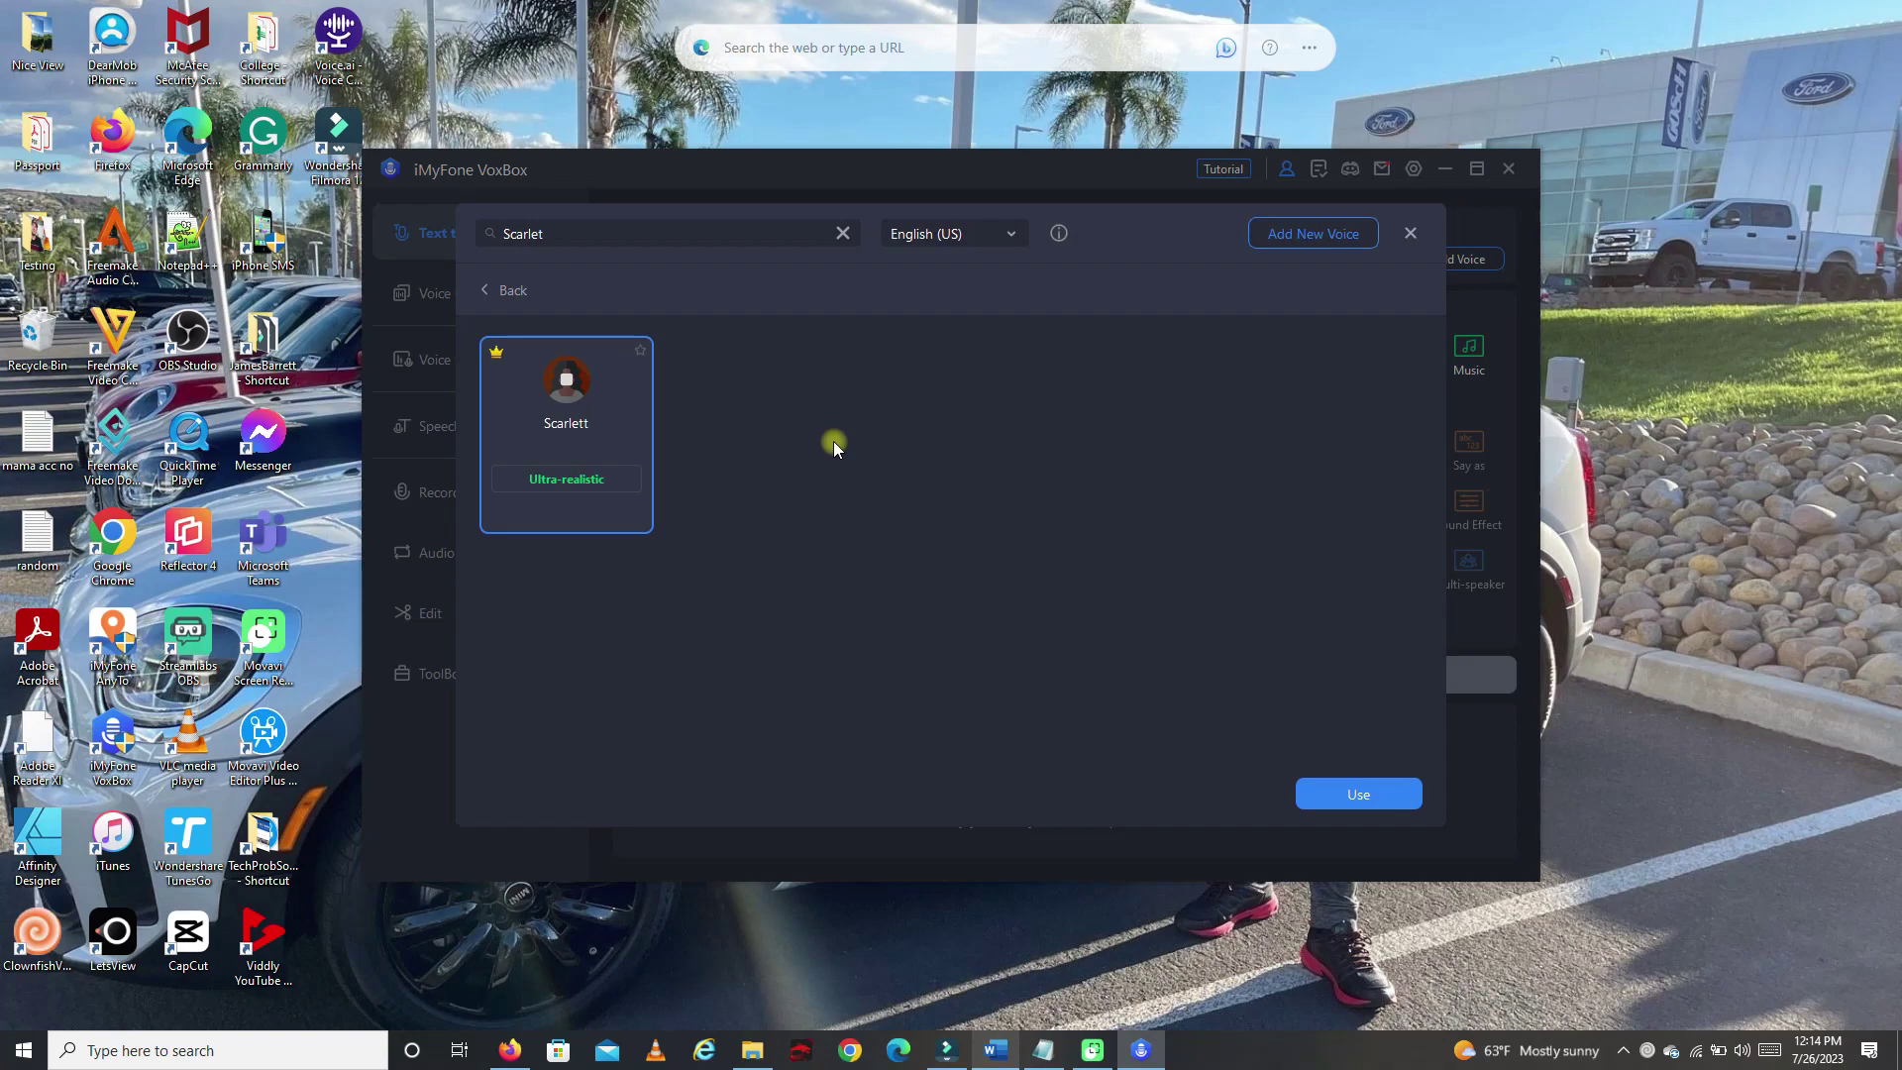
left_click(842, 232)
left_click(1411, 233)
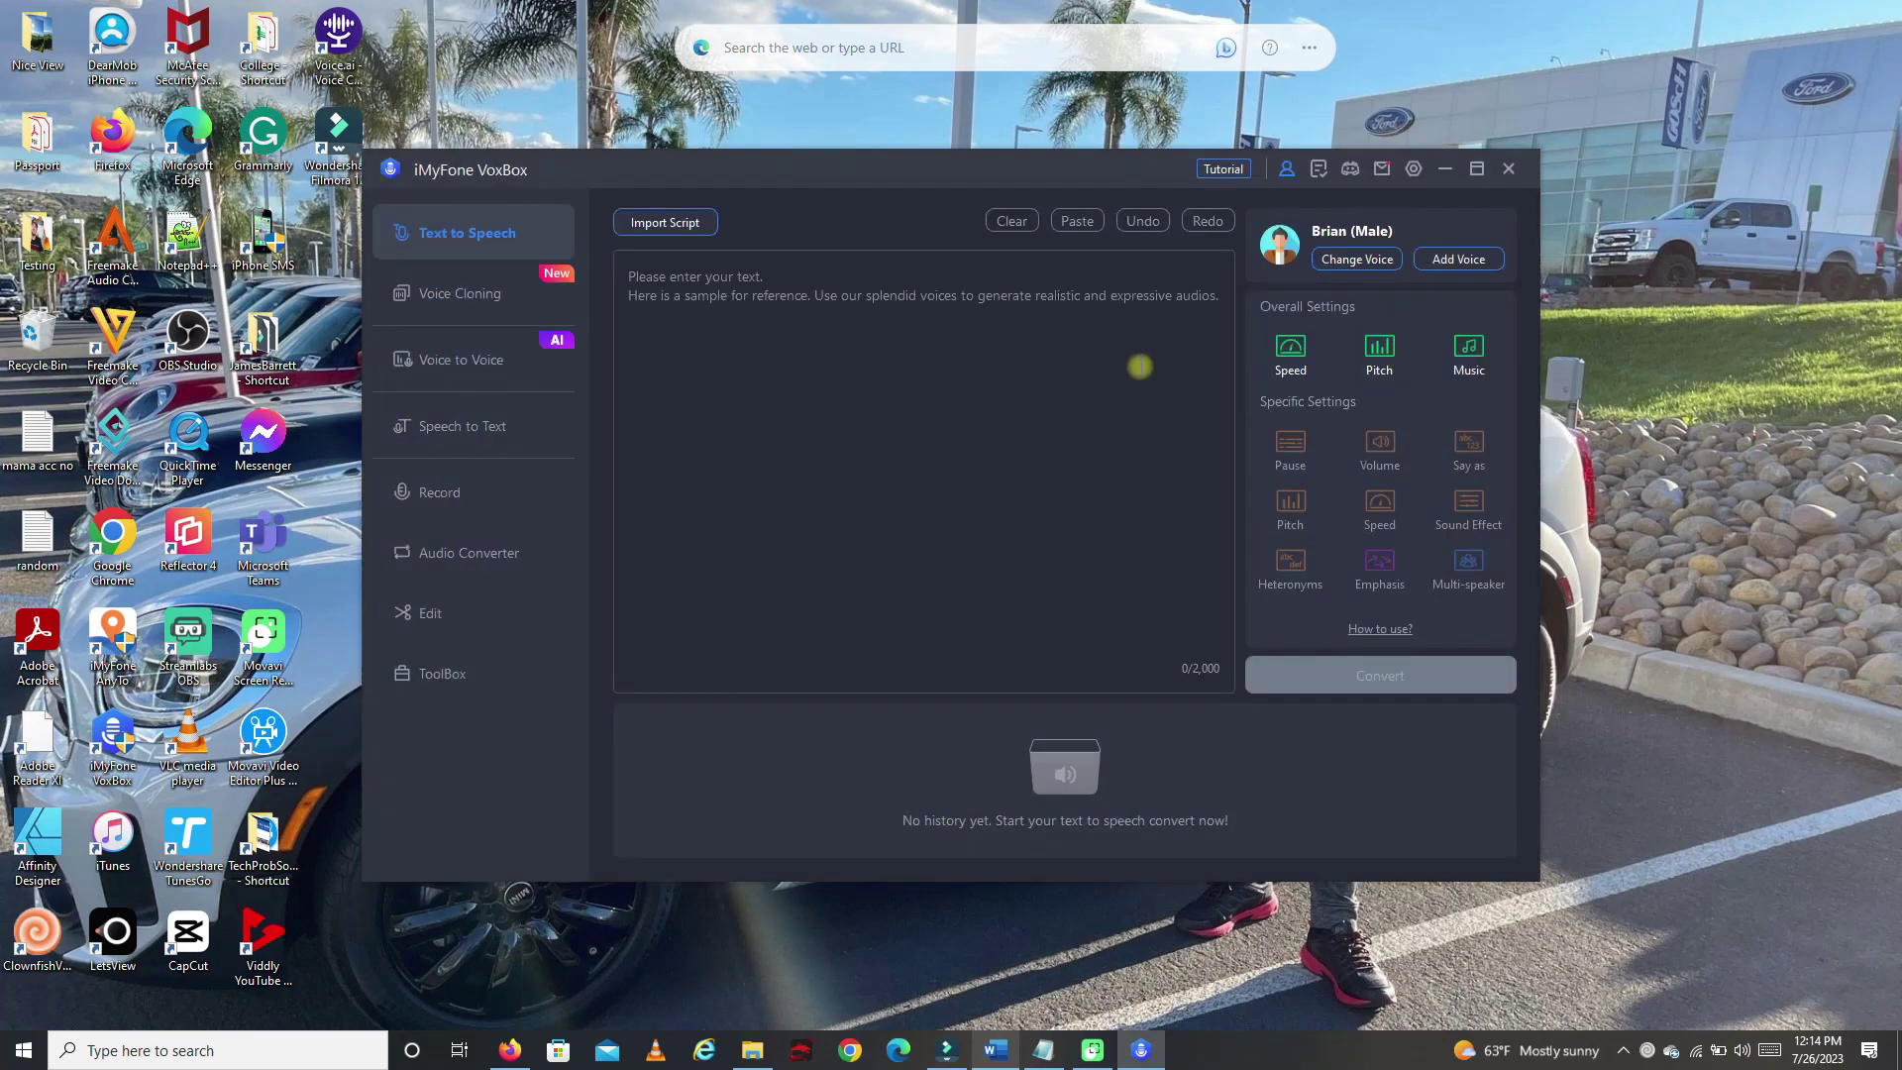
- Copy the Life360 location-sharing script from the open text document and paste it into the Text to Speech script area
left_click(1043, 1052)
left_click_drag(1007, 934, 488, 453)
key("ctrl+c")
left_click(1433, 412)
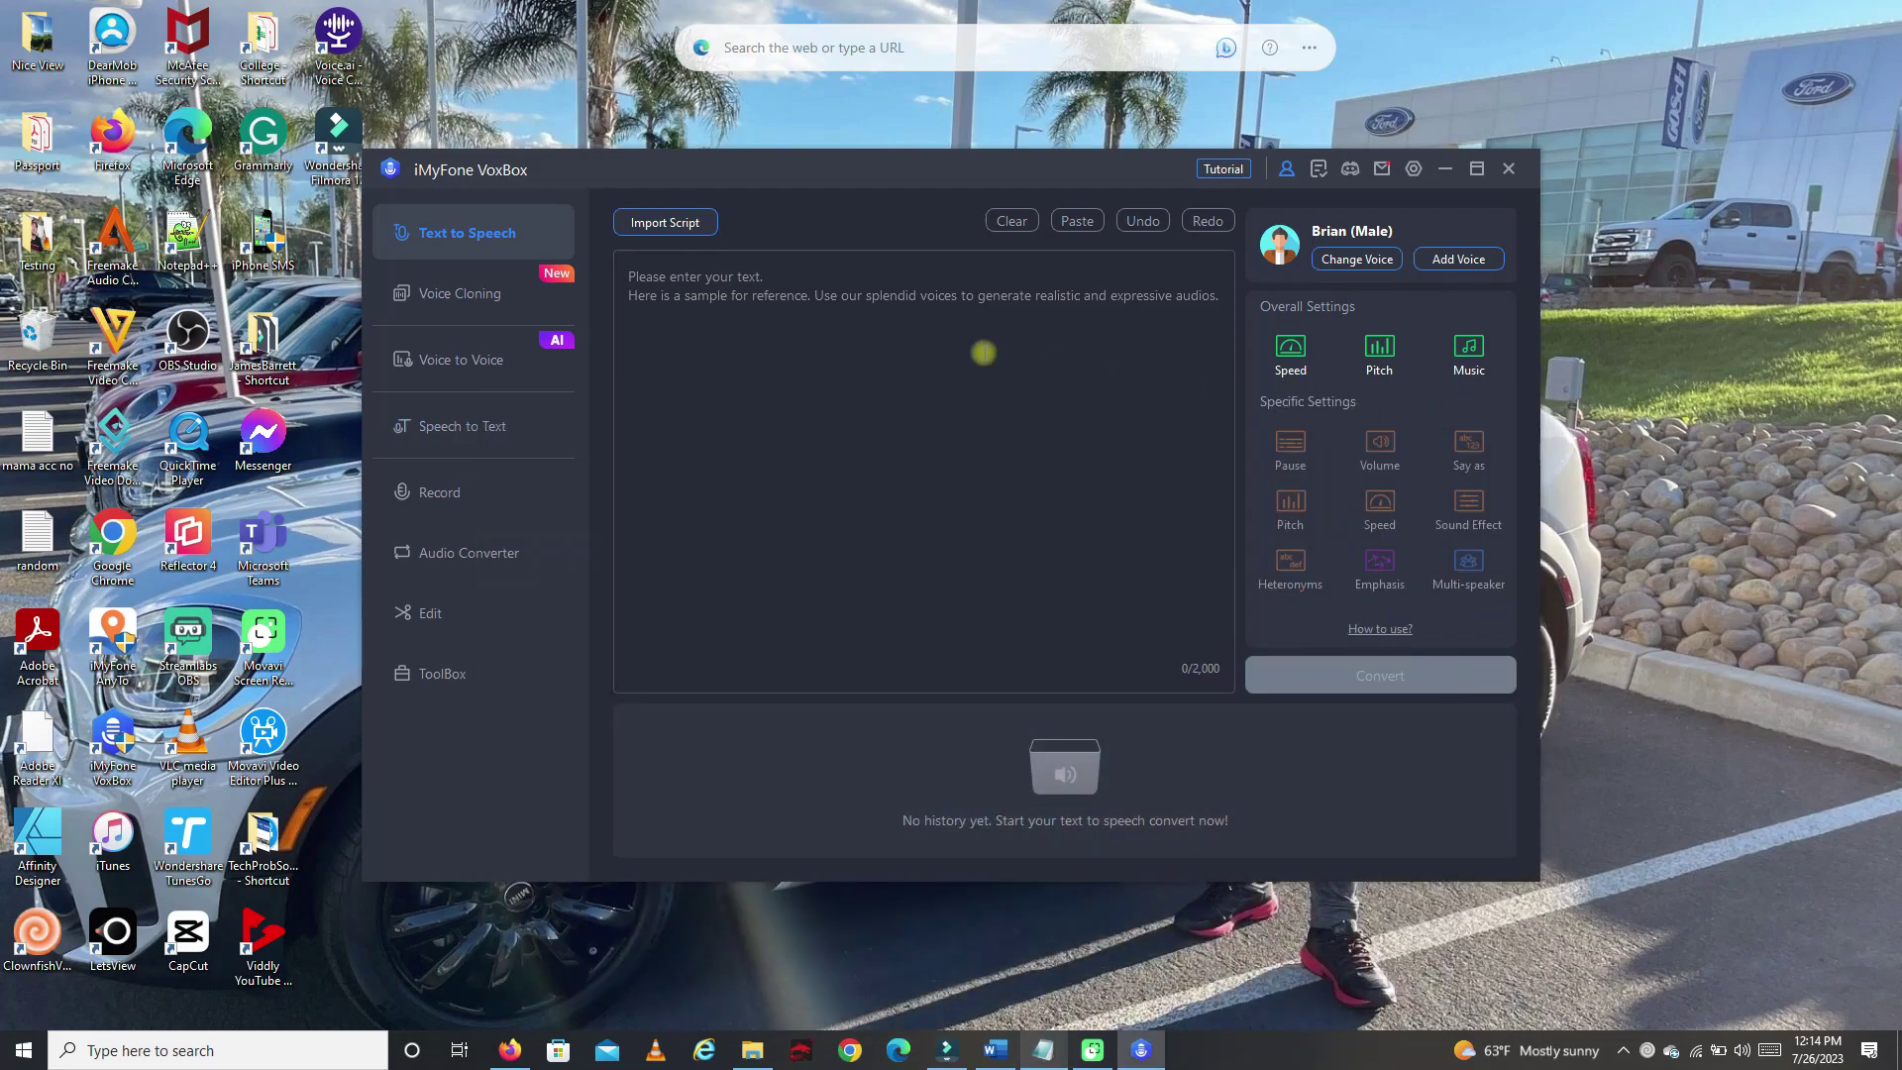
key("ctrl+v")
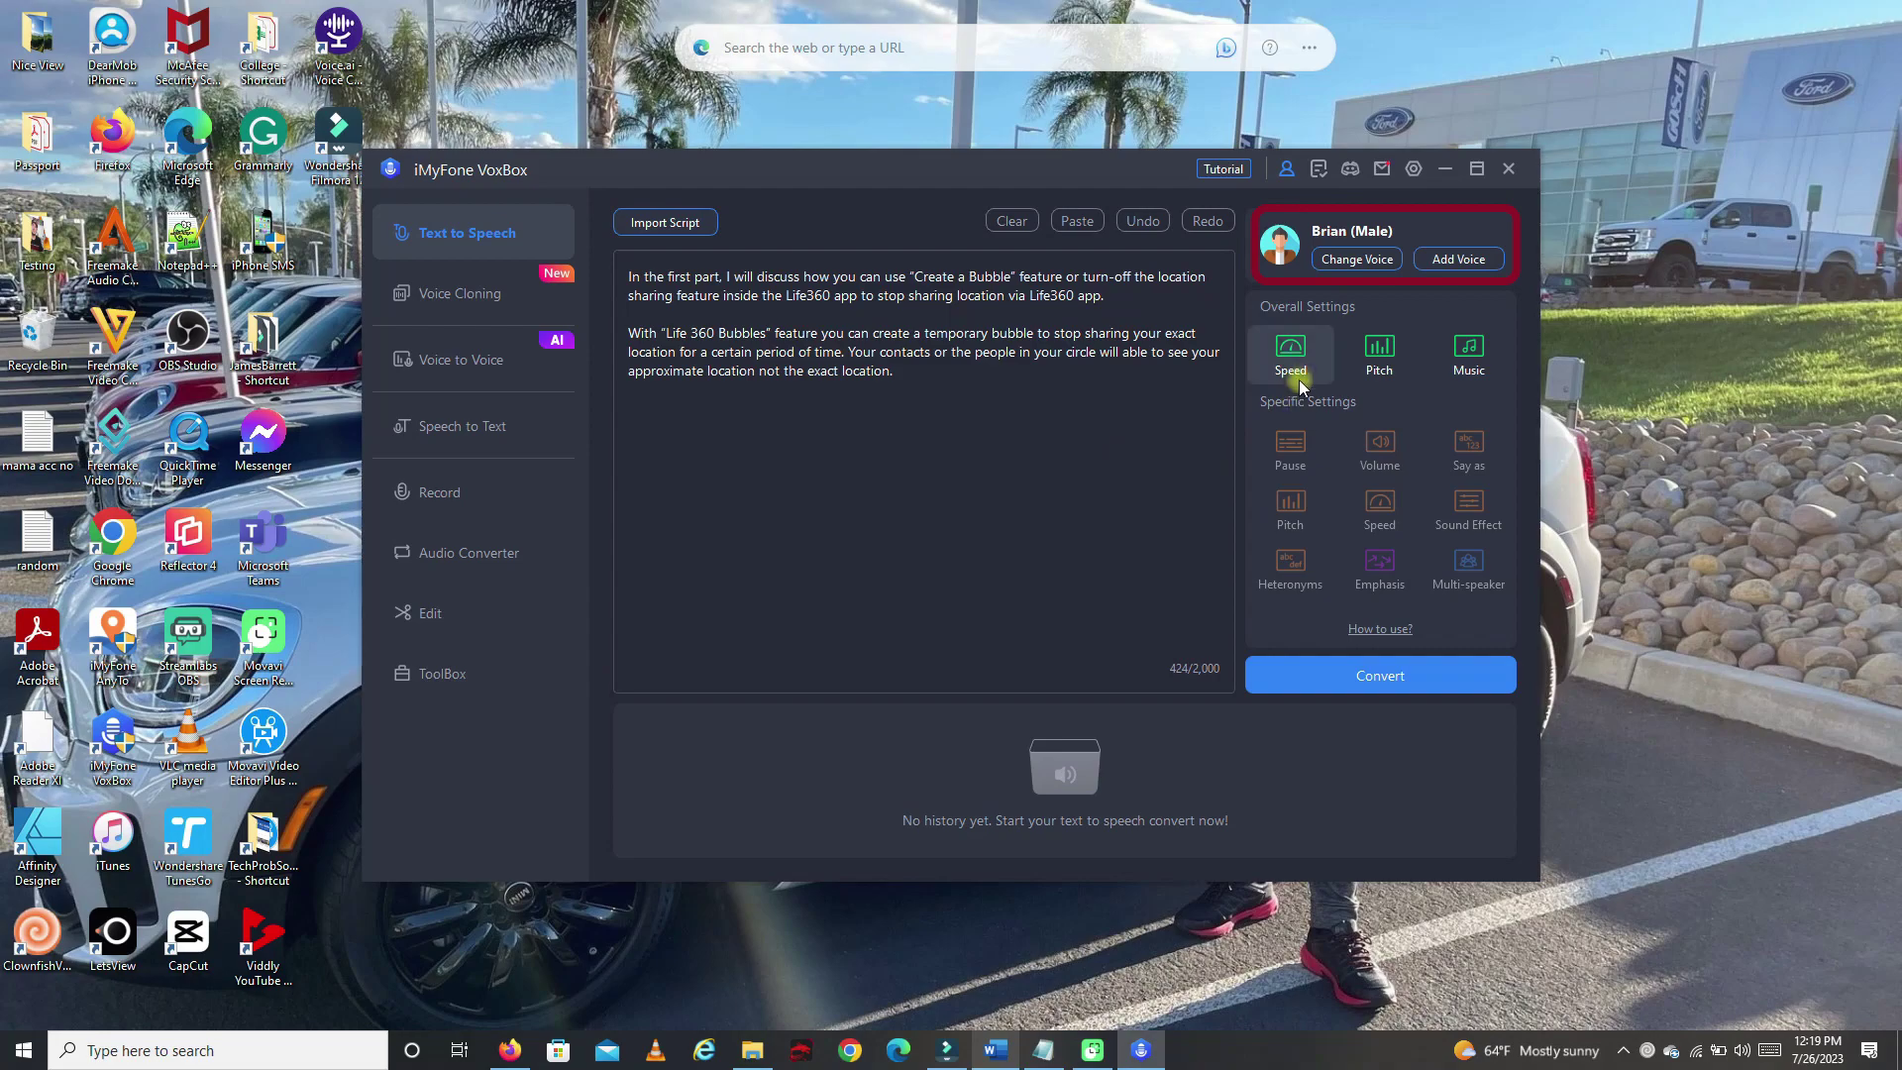
- Set both the overall speed and the overall pitch of the speech to Medium
left_click(1299, 355)
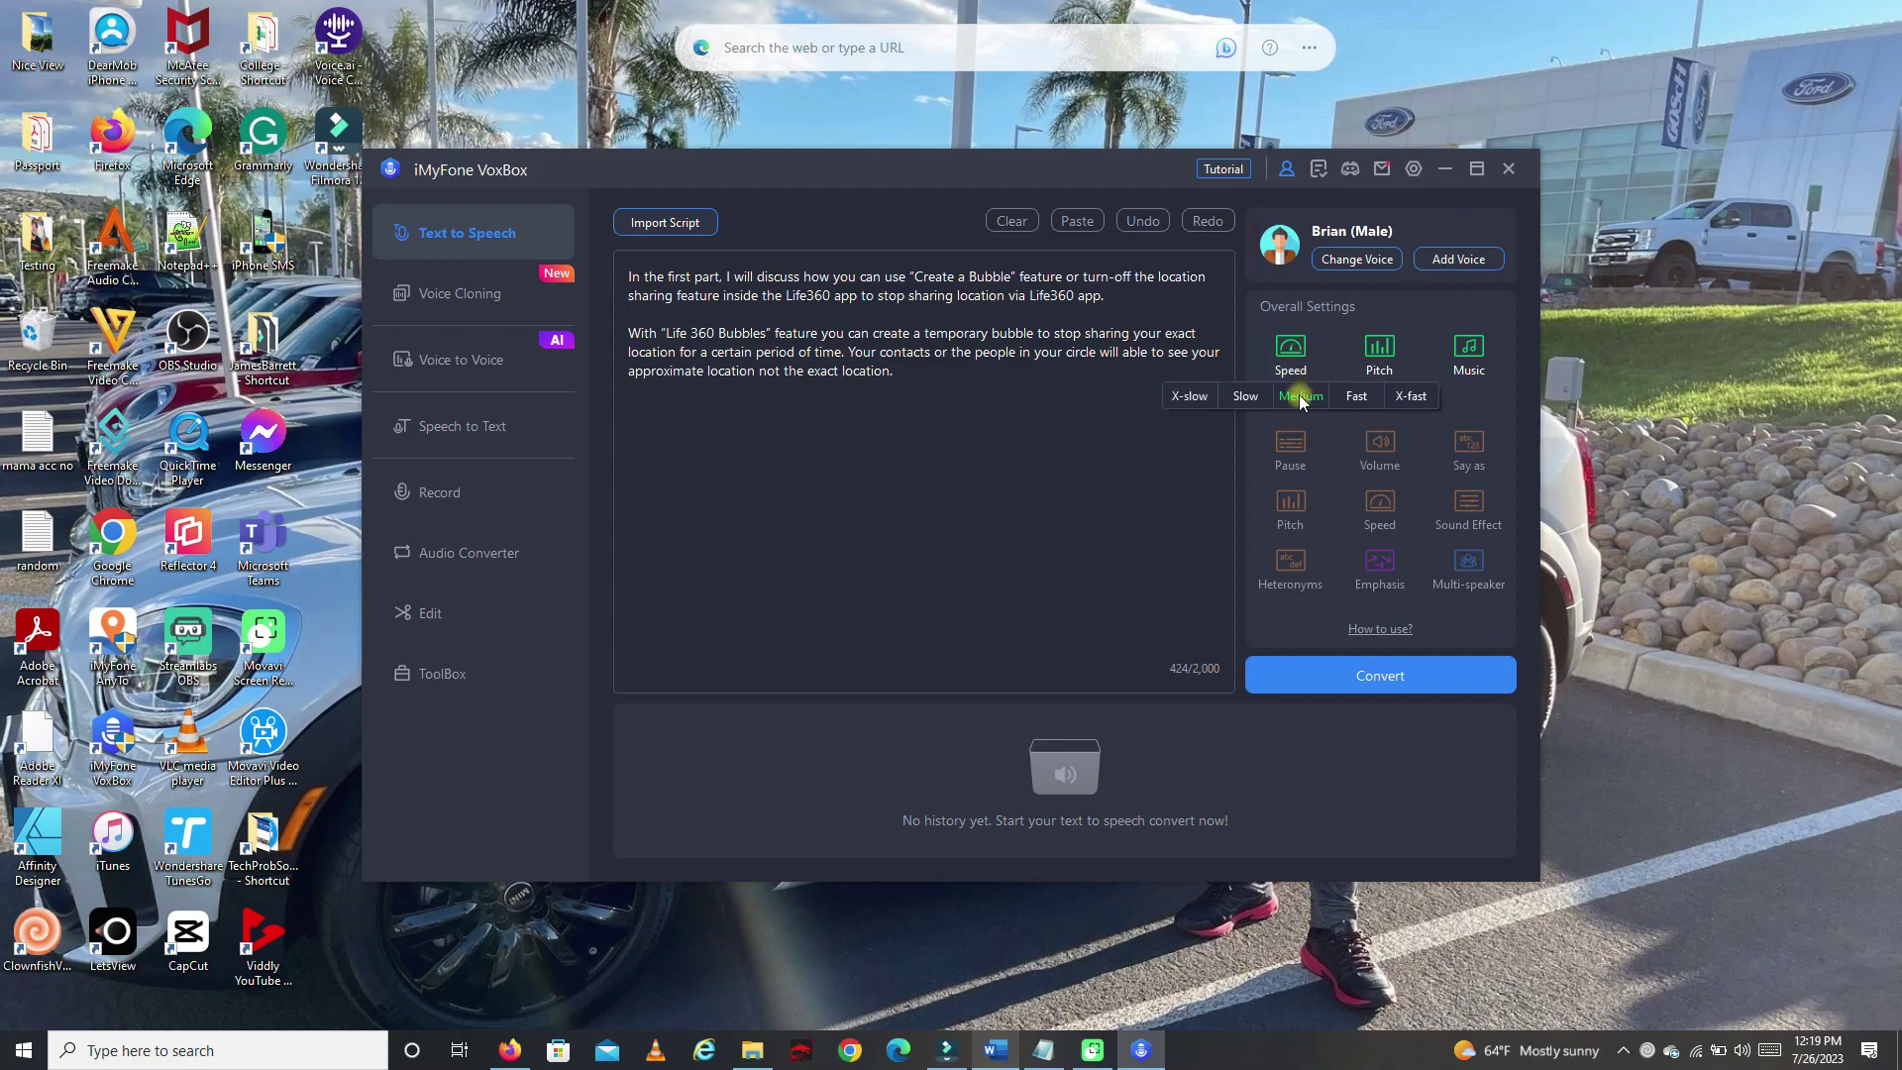
left_click(1301, 396)
left_click(1388, 366)
left_click(1392, 395)
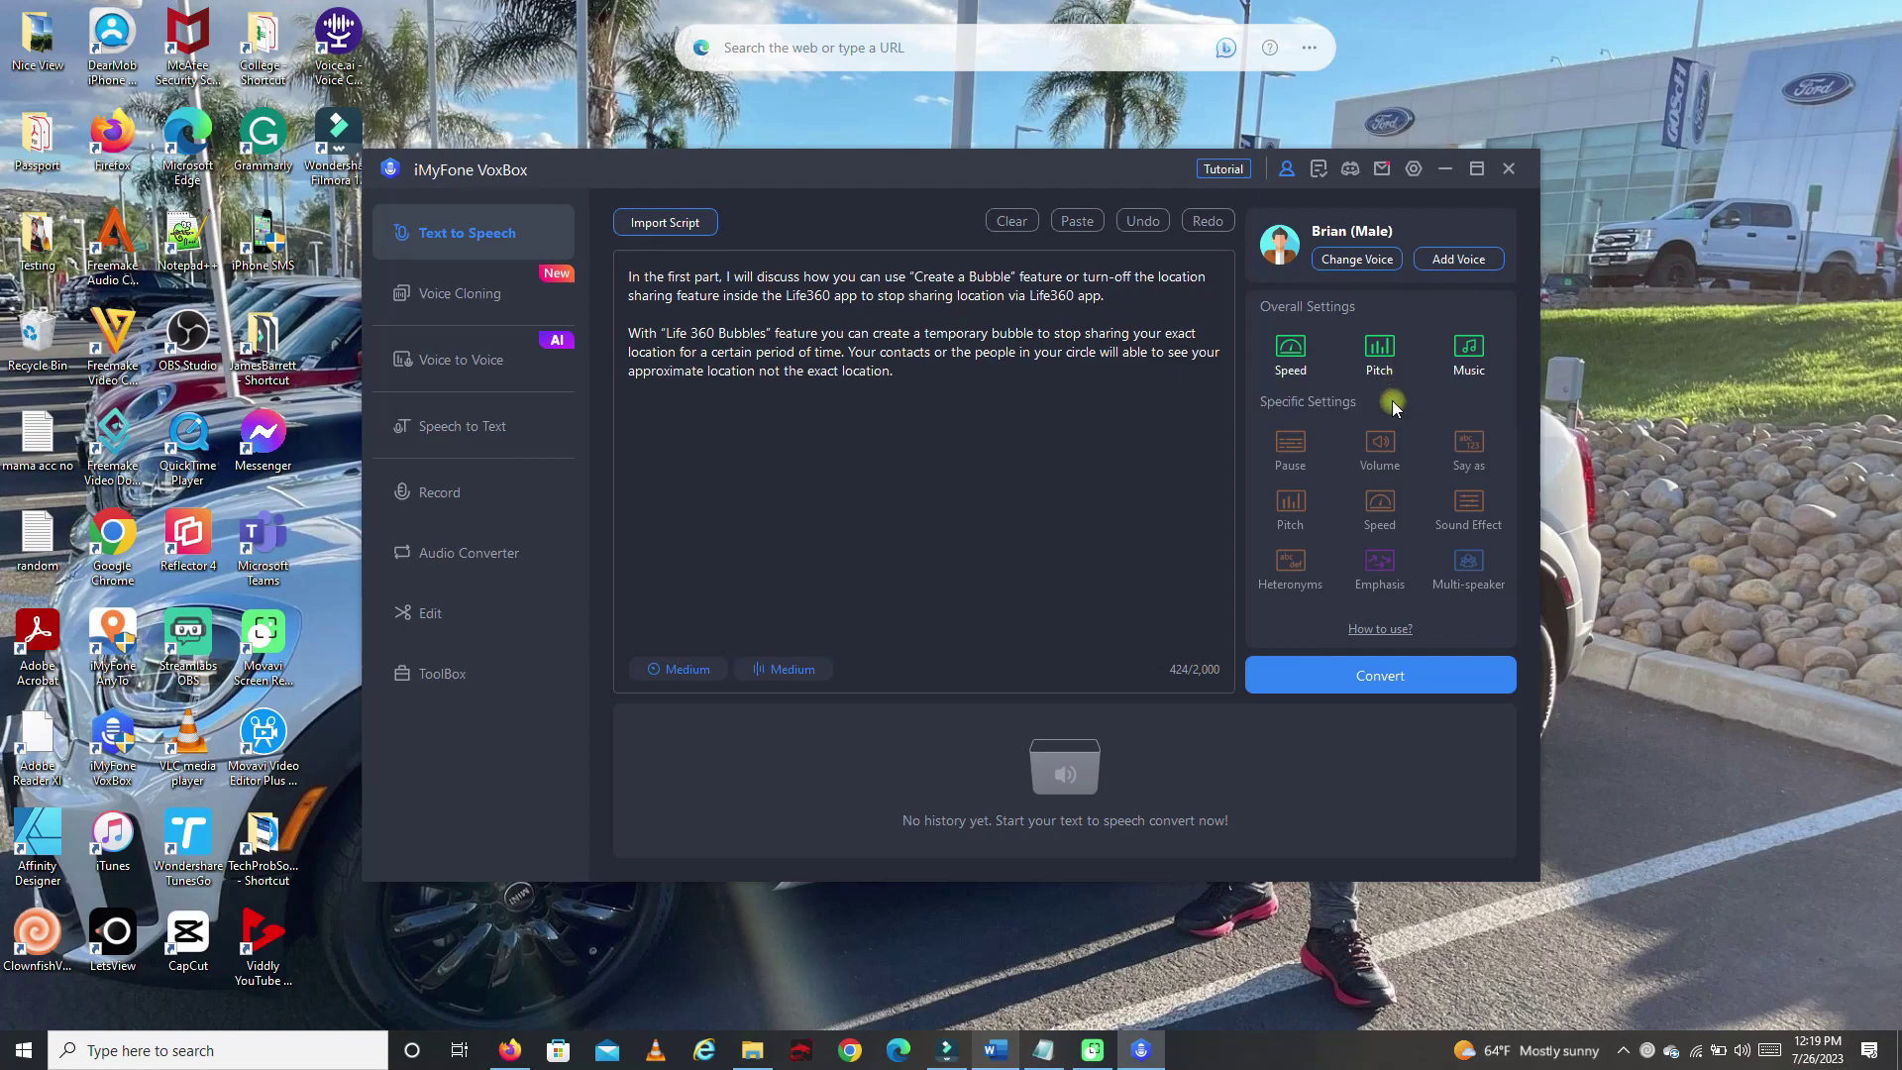
- Review the available background music tracks without adding one to the speech
left_click(1502, 367)
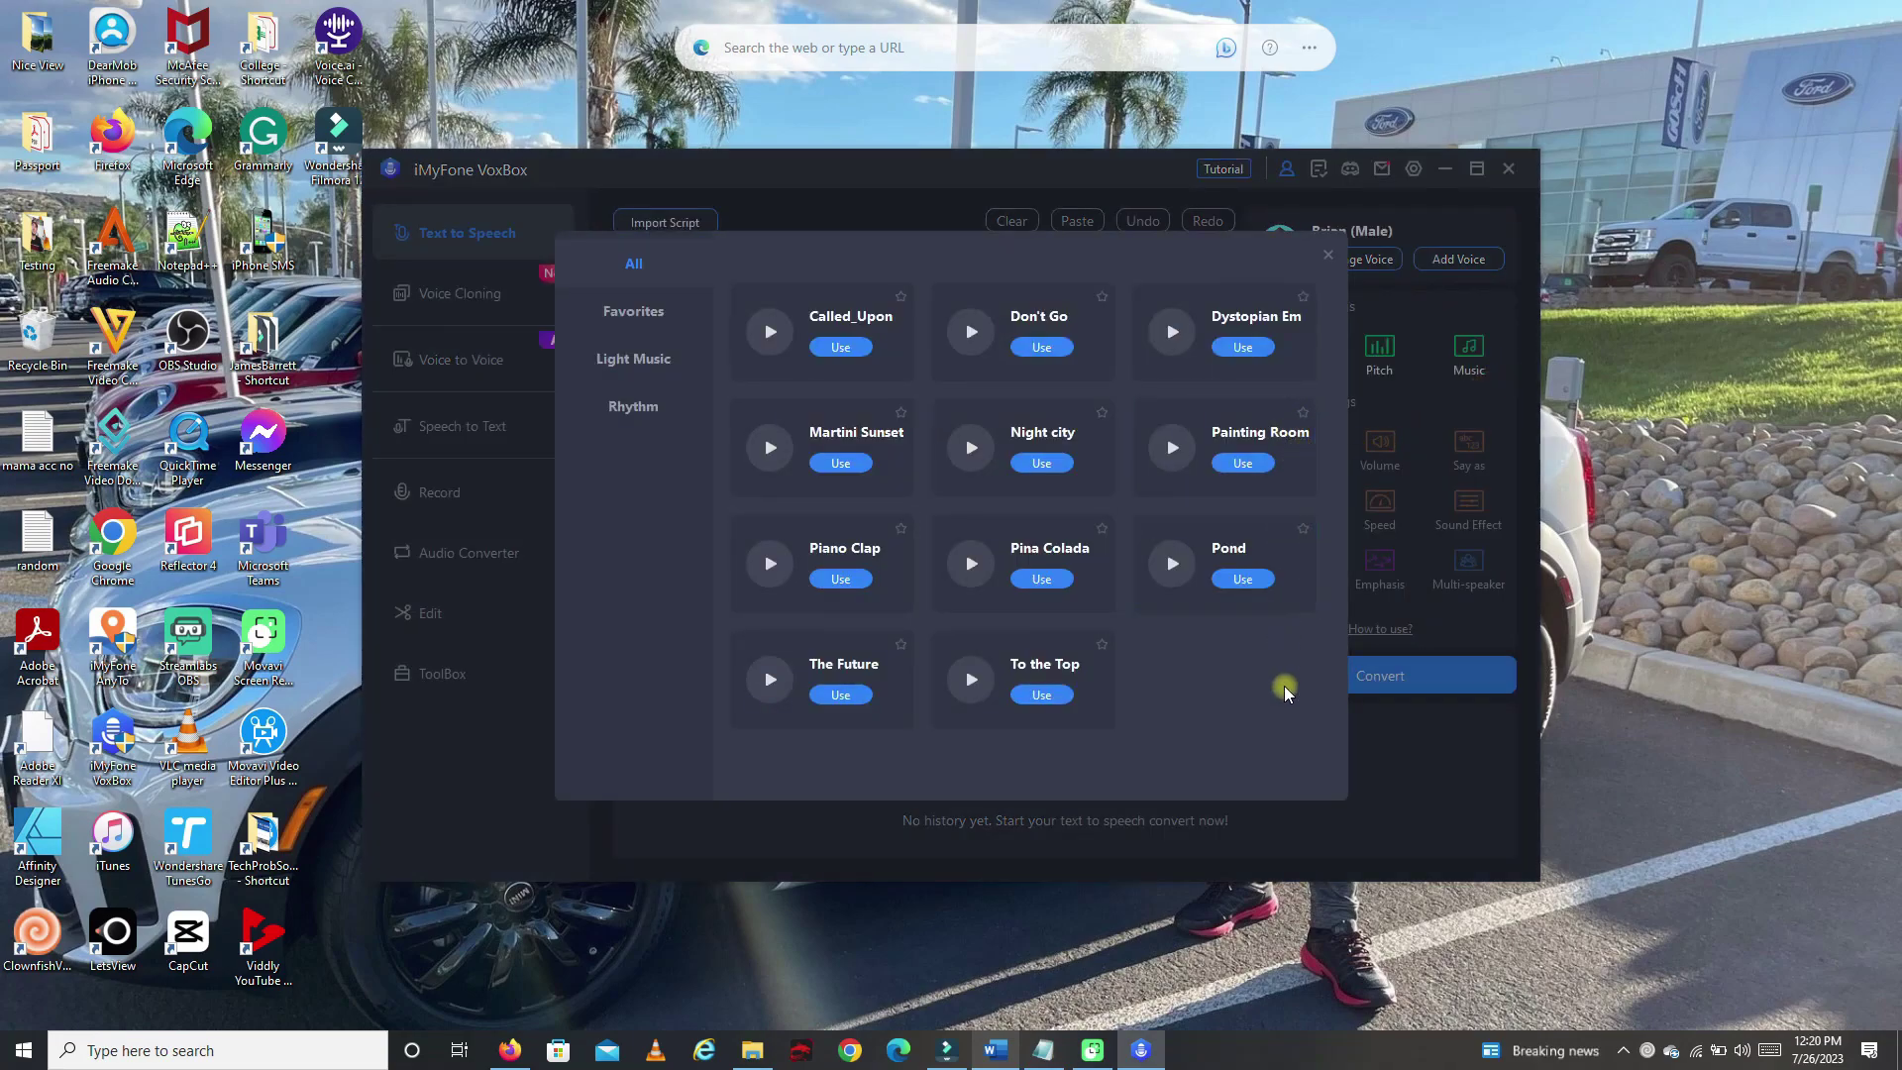
left_click(1326, 255)
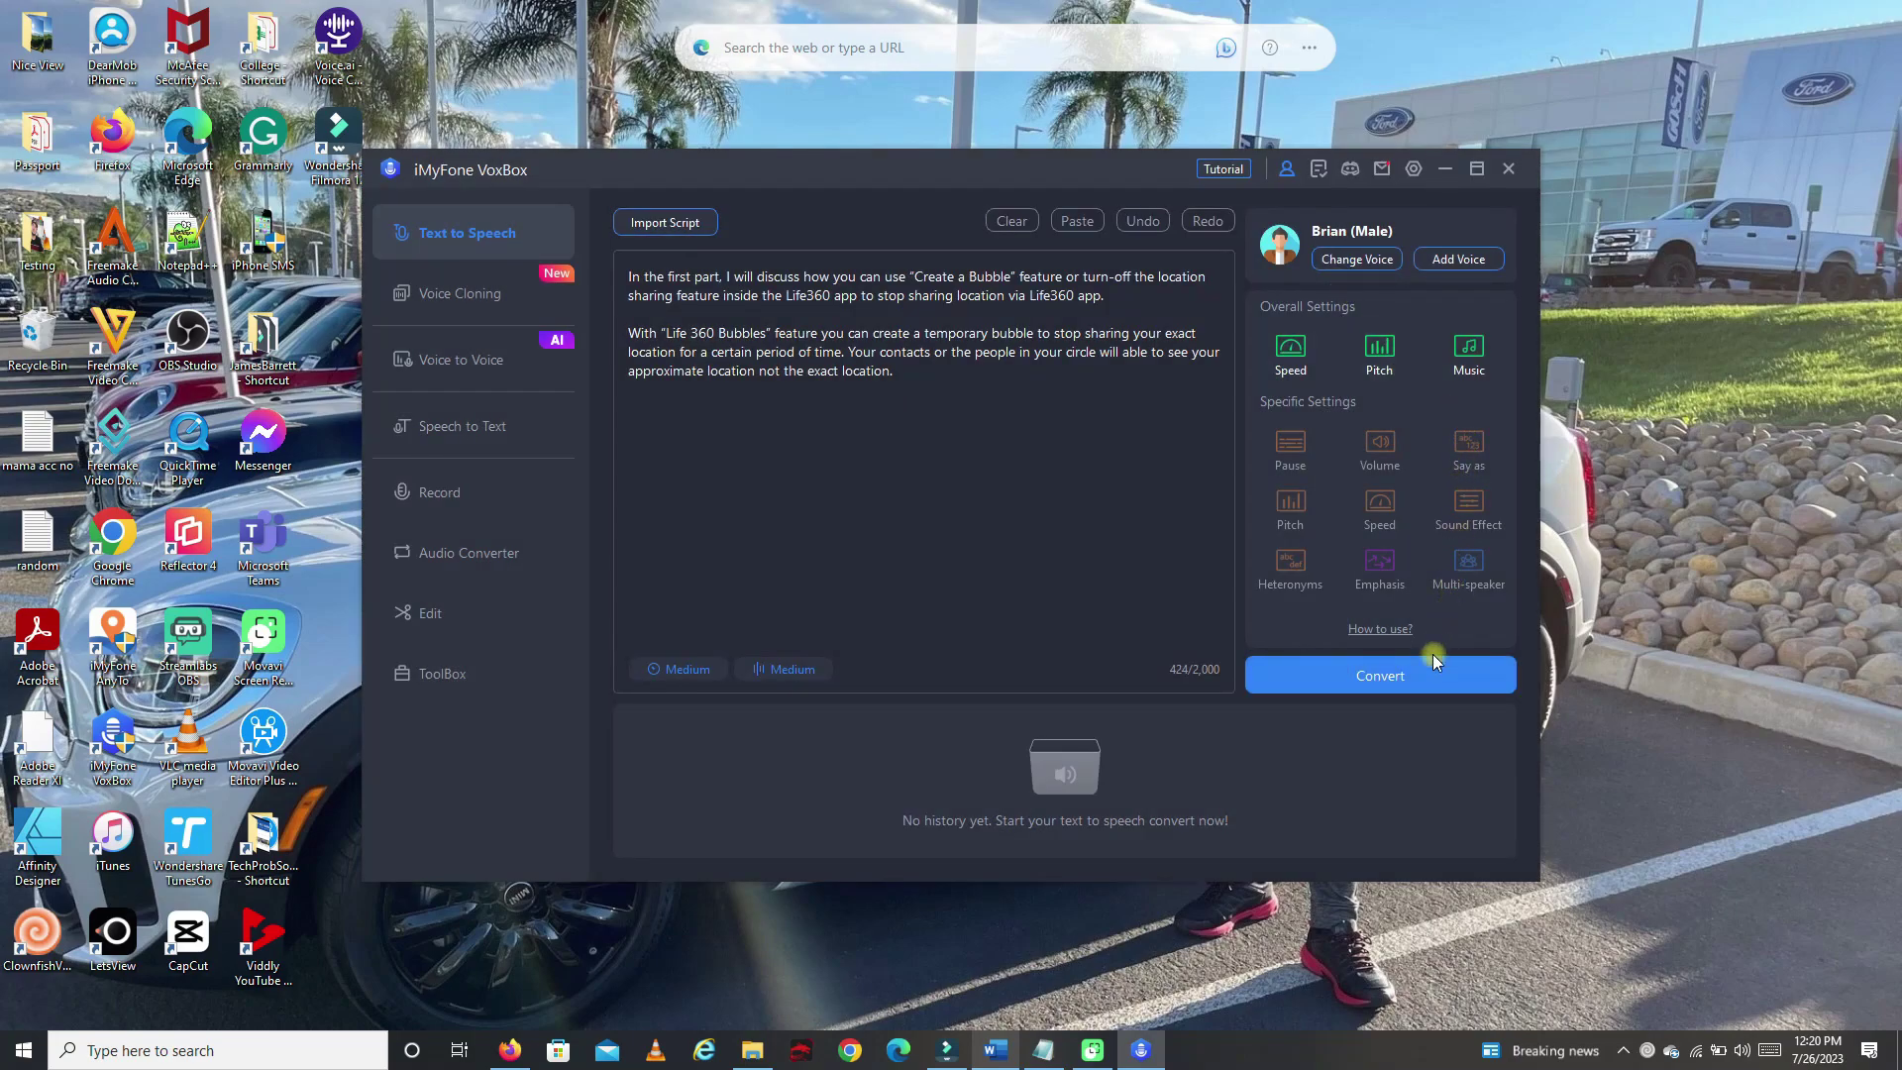
- Convert the Life360 location-sharing script to speech with the Brian voice
left_click(1418, 682)
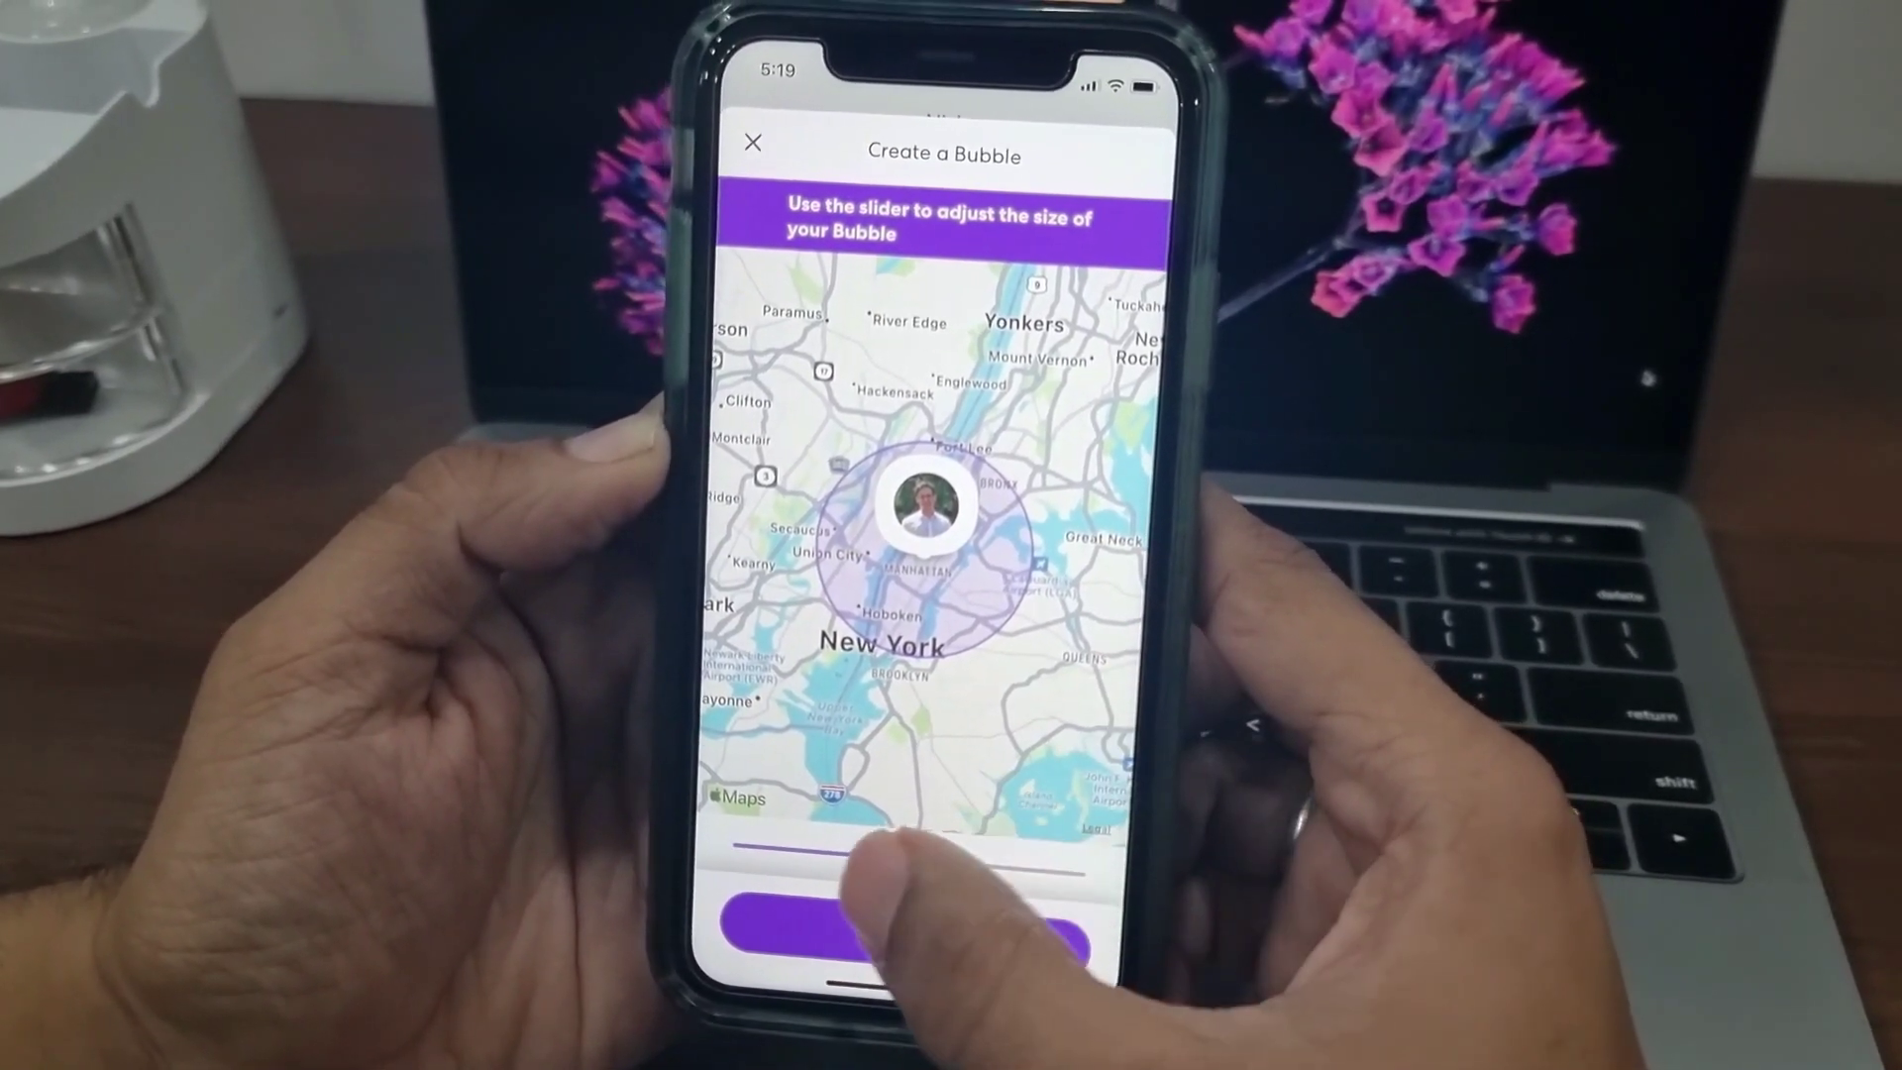
left_click_drag(879, 848, 961, 891)
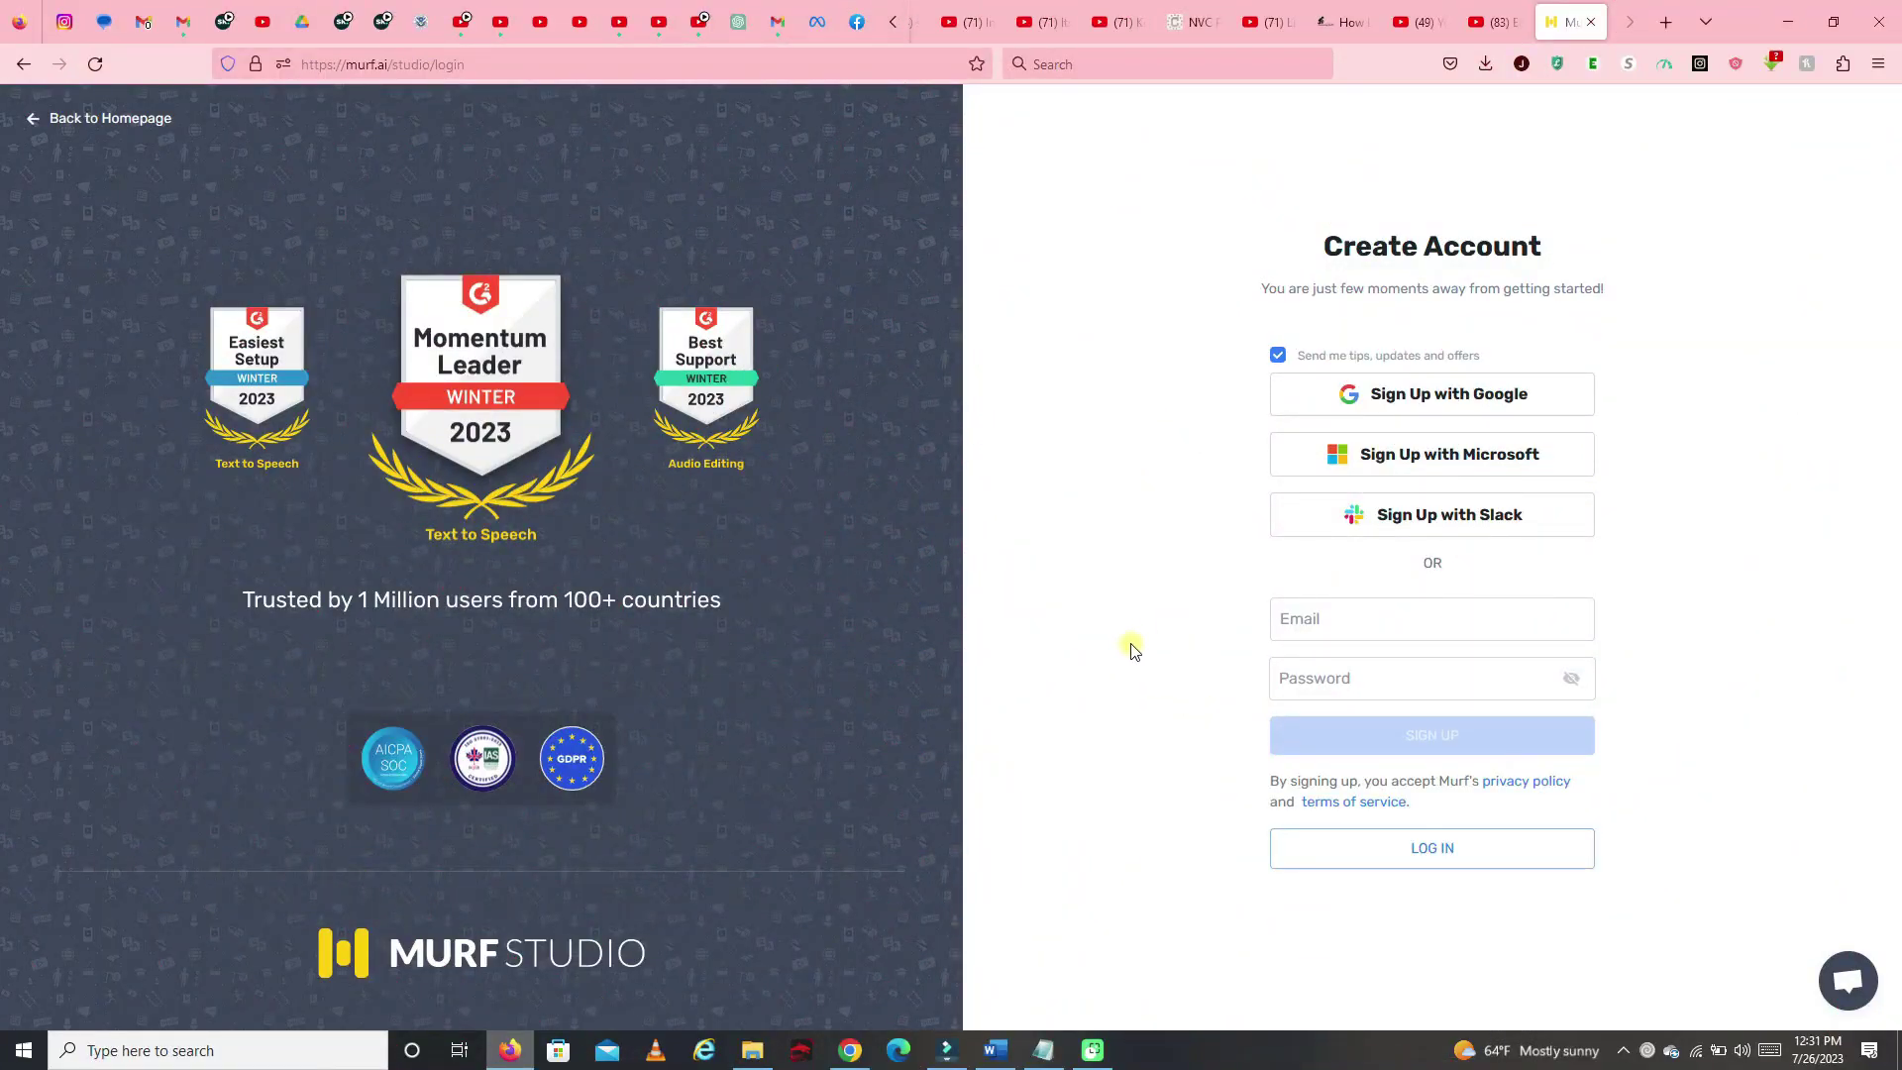
- Switch to Murf Studio in the browser and log in with an existing account
left_click(1470, 858)
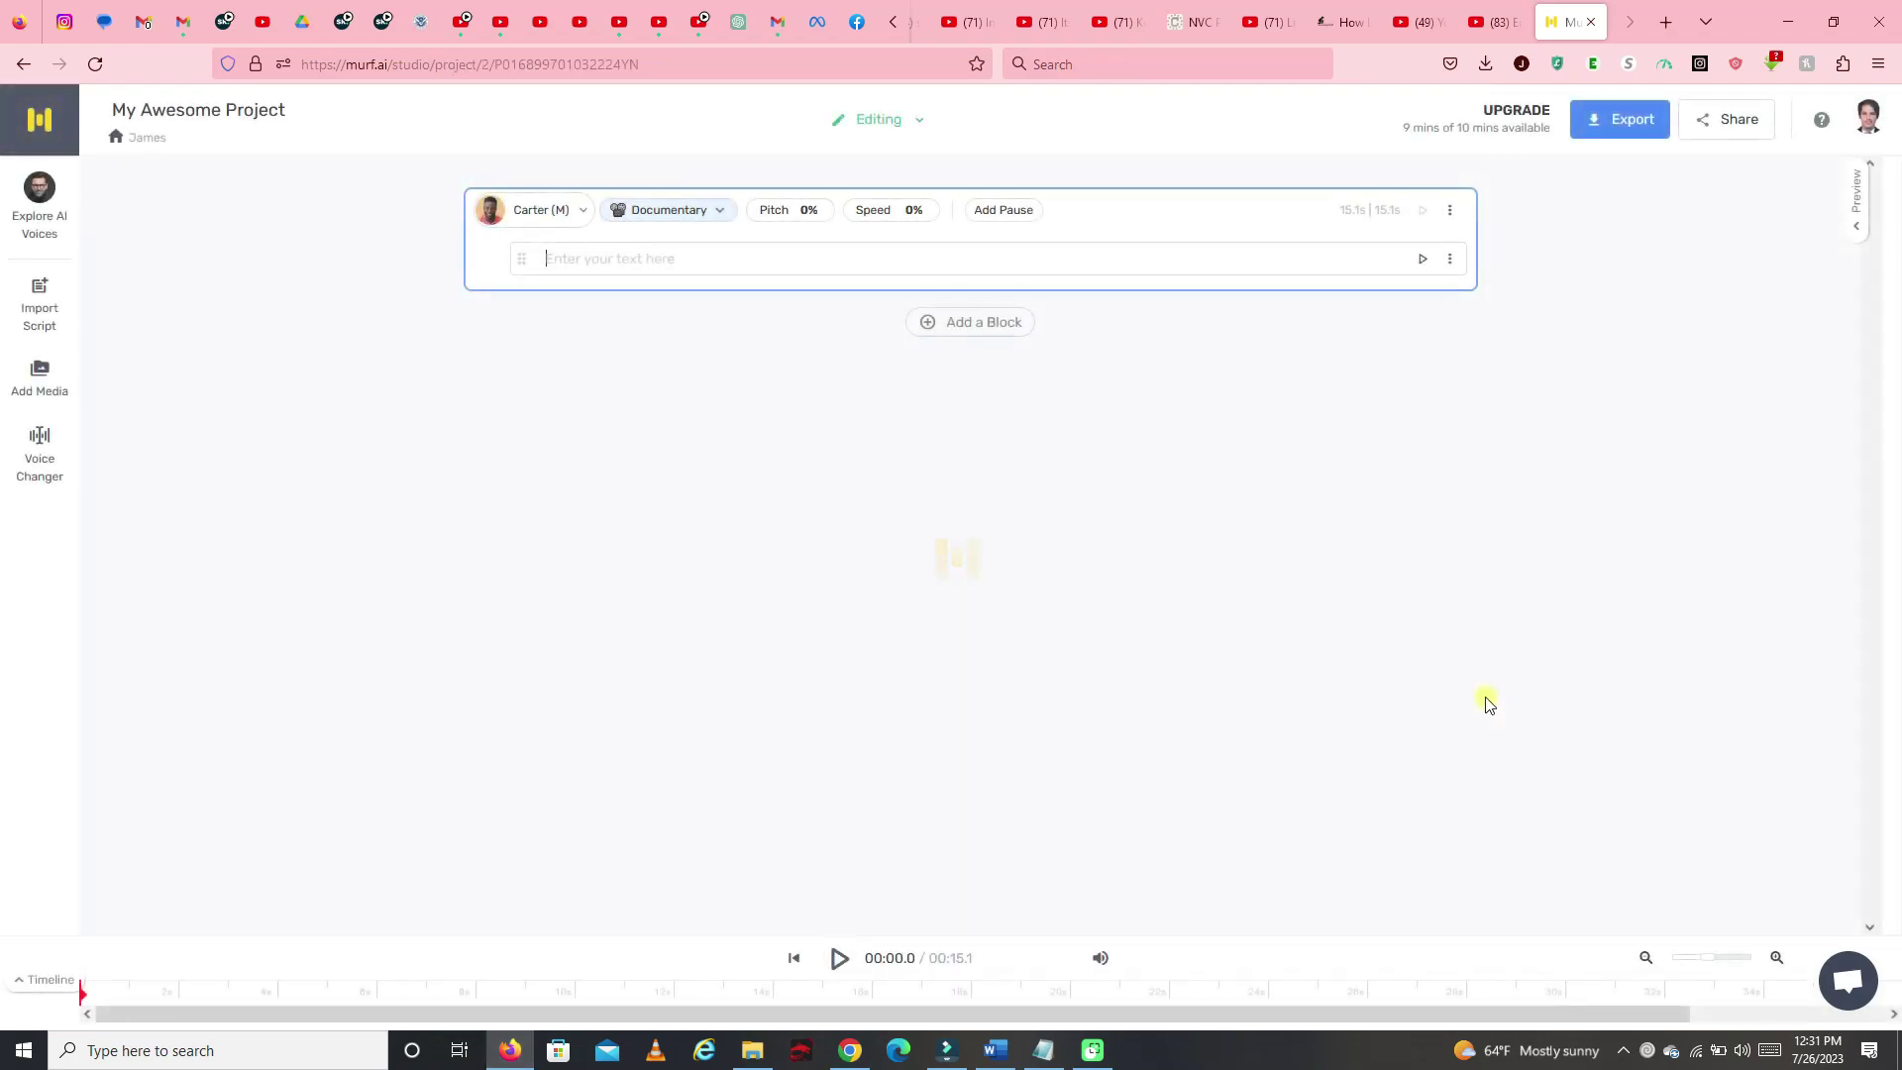
- Preview the Terrell, Clint, Alicia and Carter voices, then select Carter as the voice for the text block
left_click(587, 213)
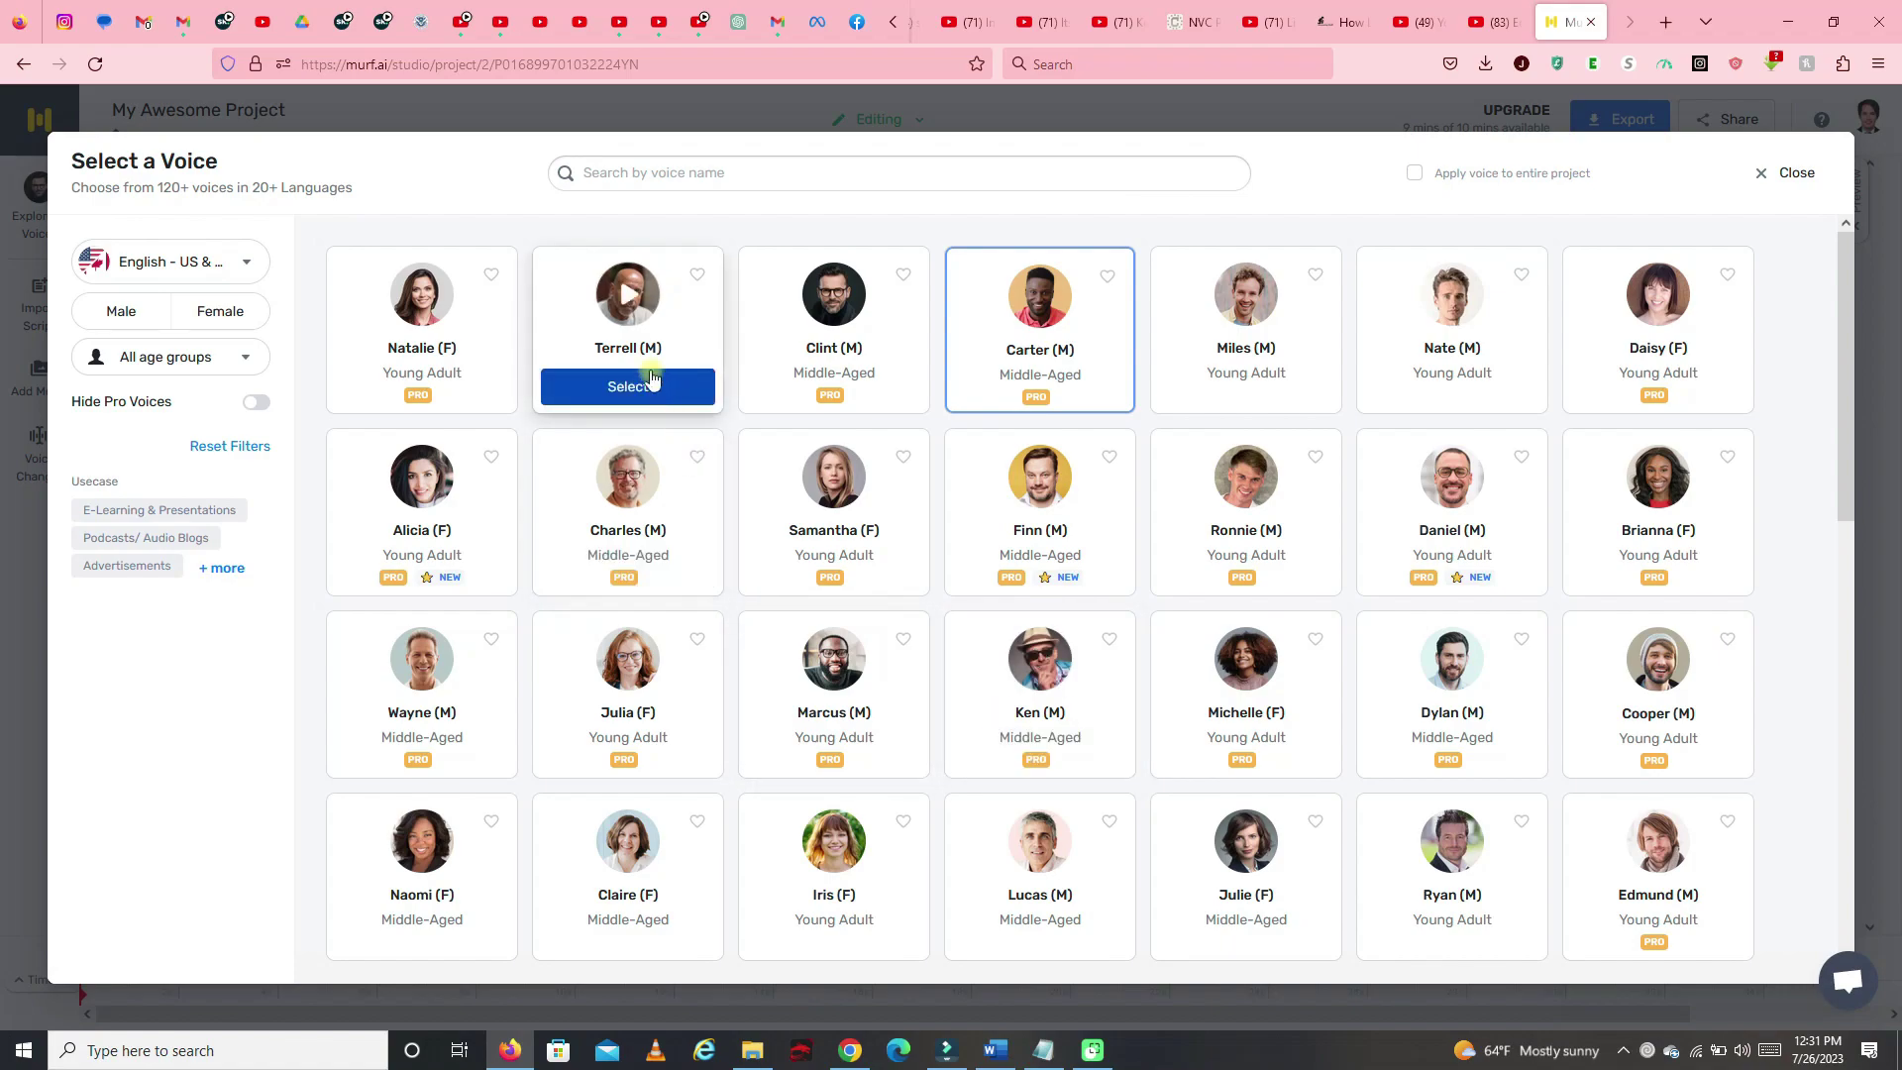
left_click(628, 294)
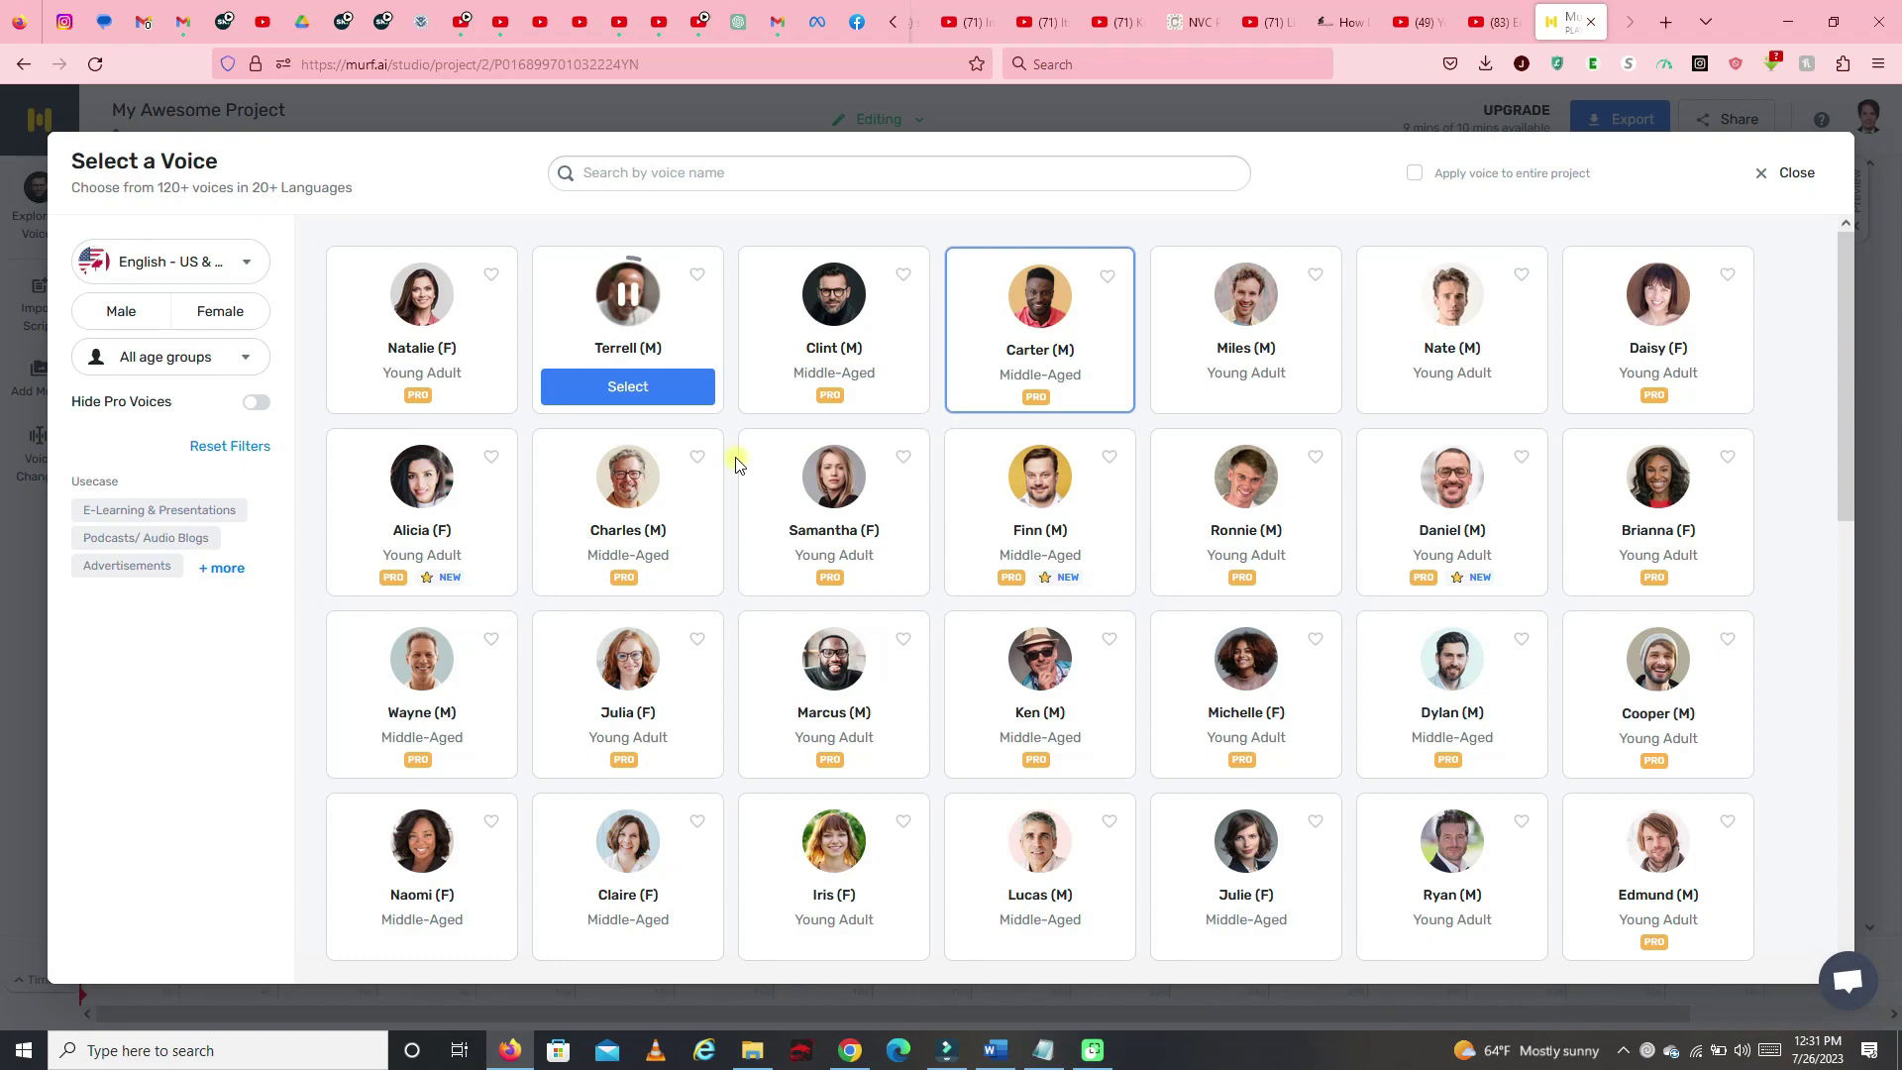
left_click(628, 294)
left_click(832, 287)
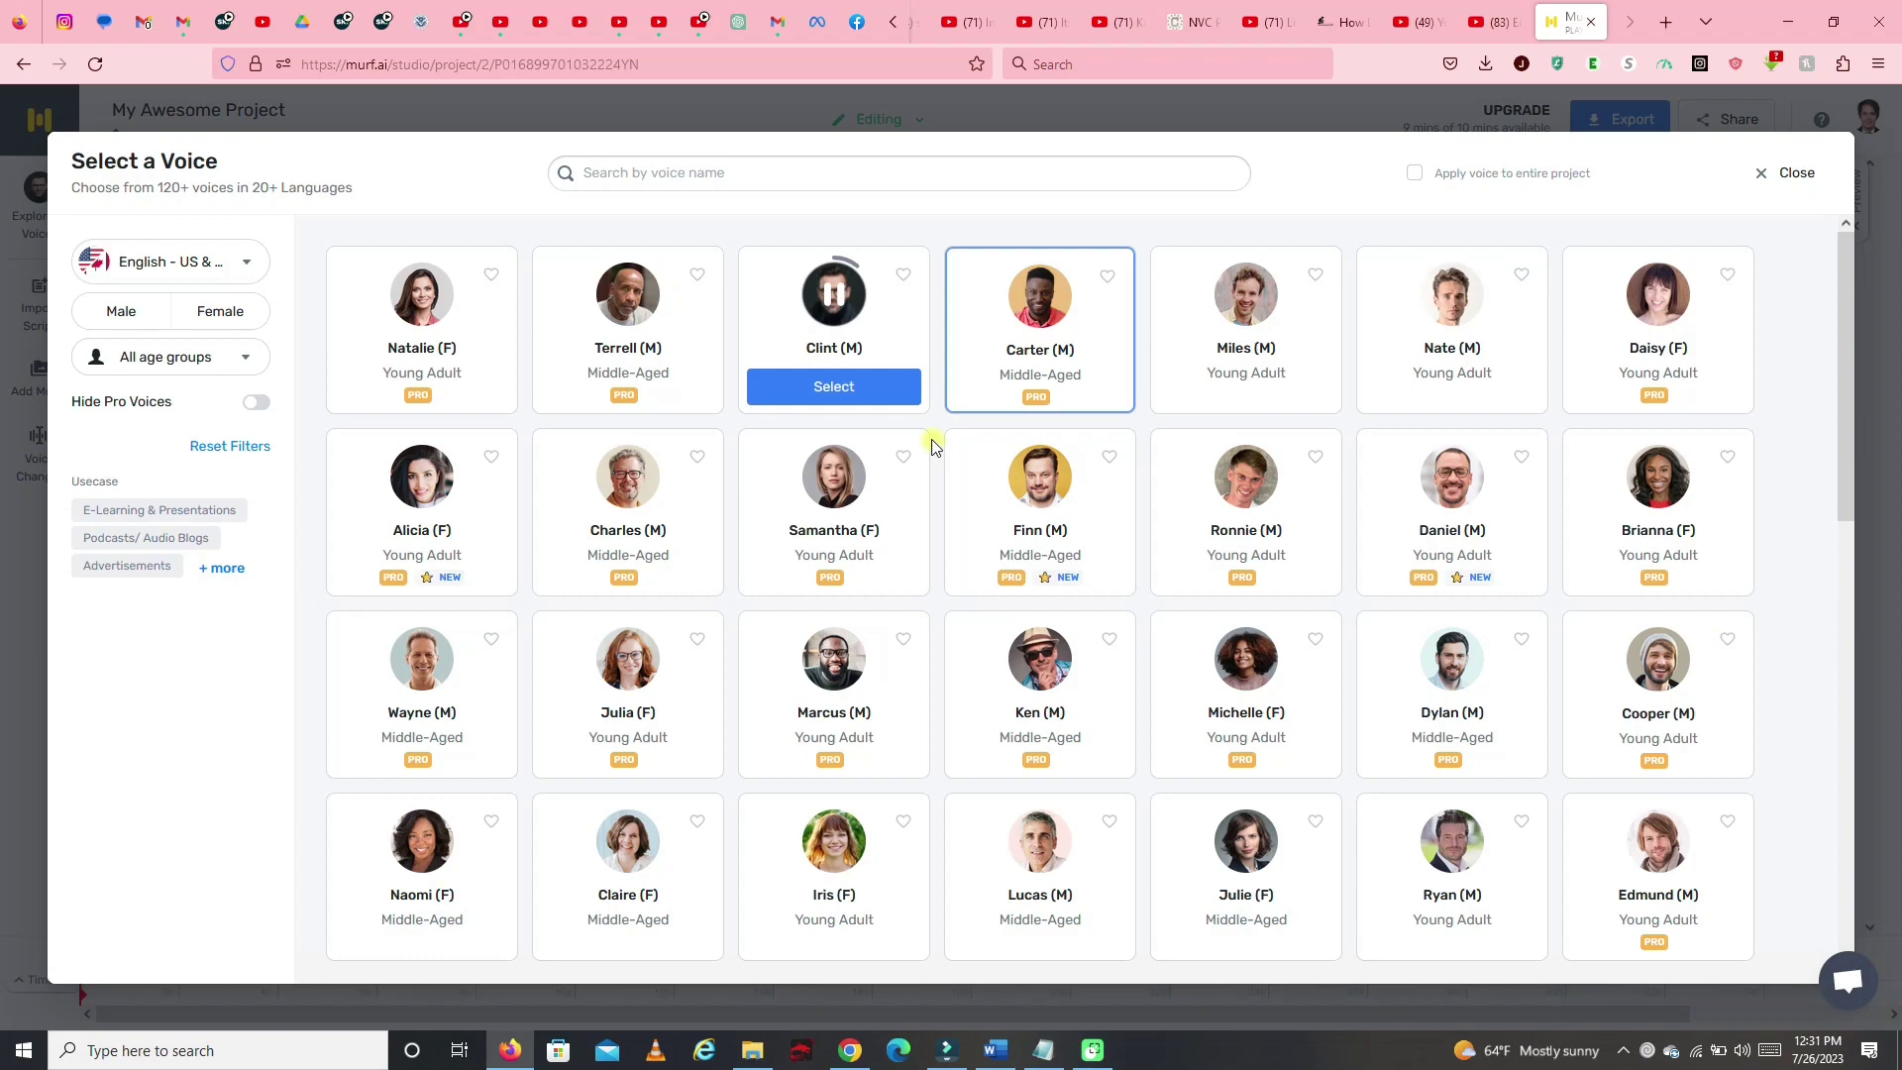
left_click(836, 299)
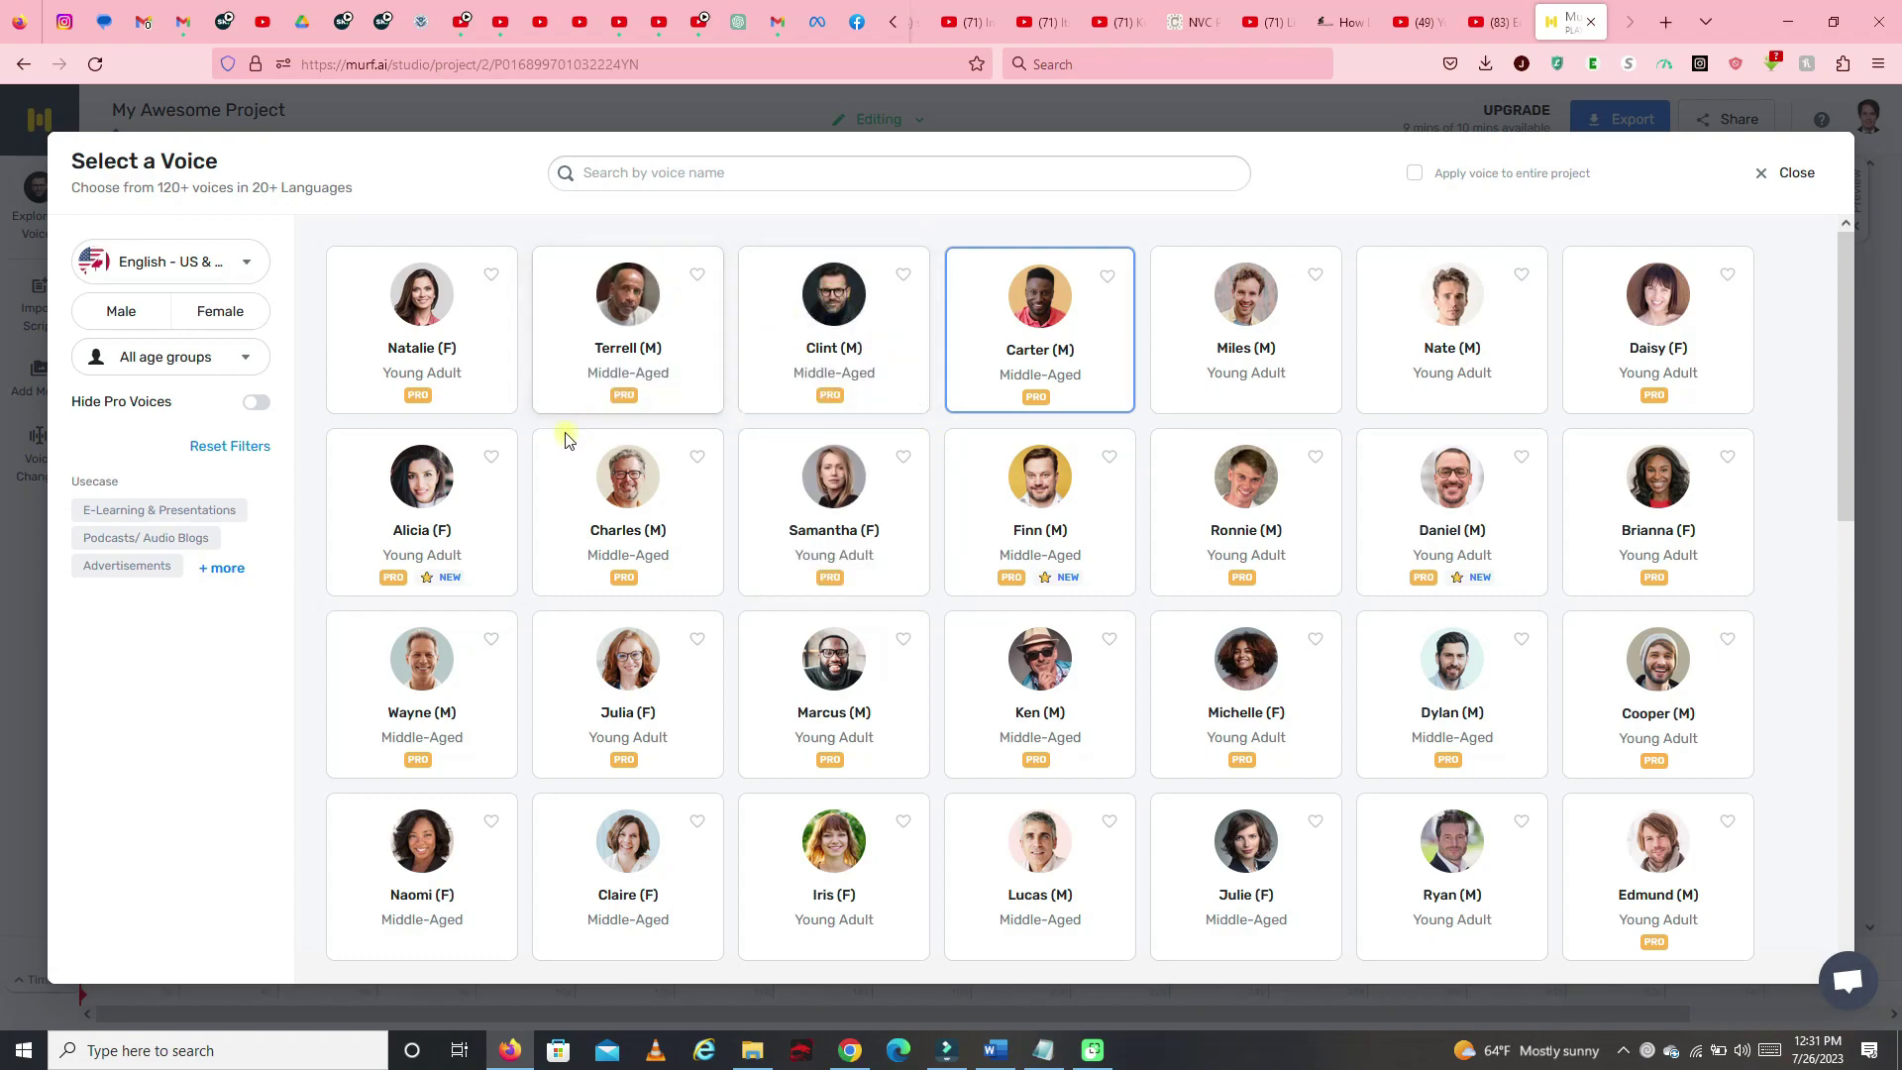
left_click(429, 483)
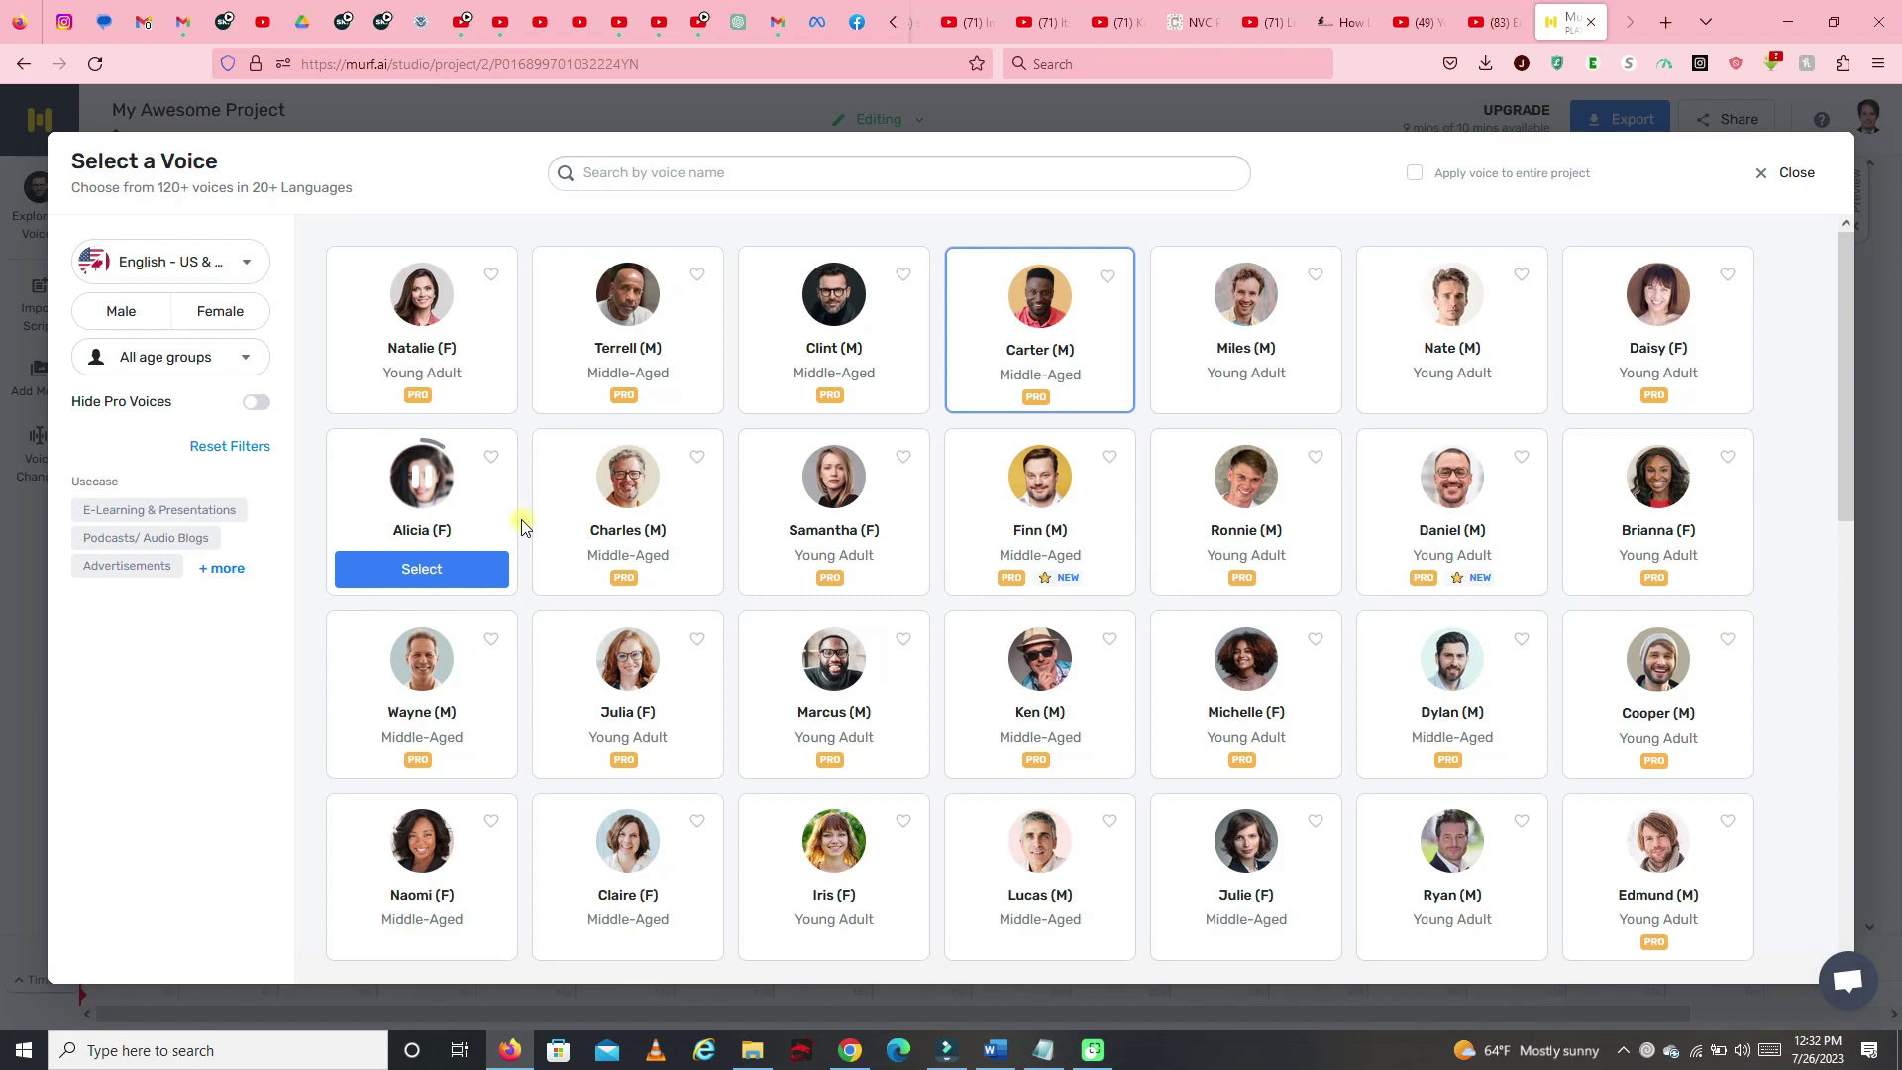
left_click(1043, 302)
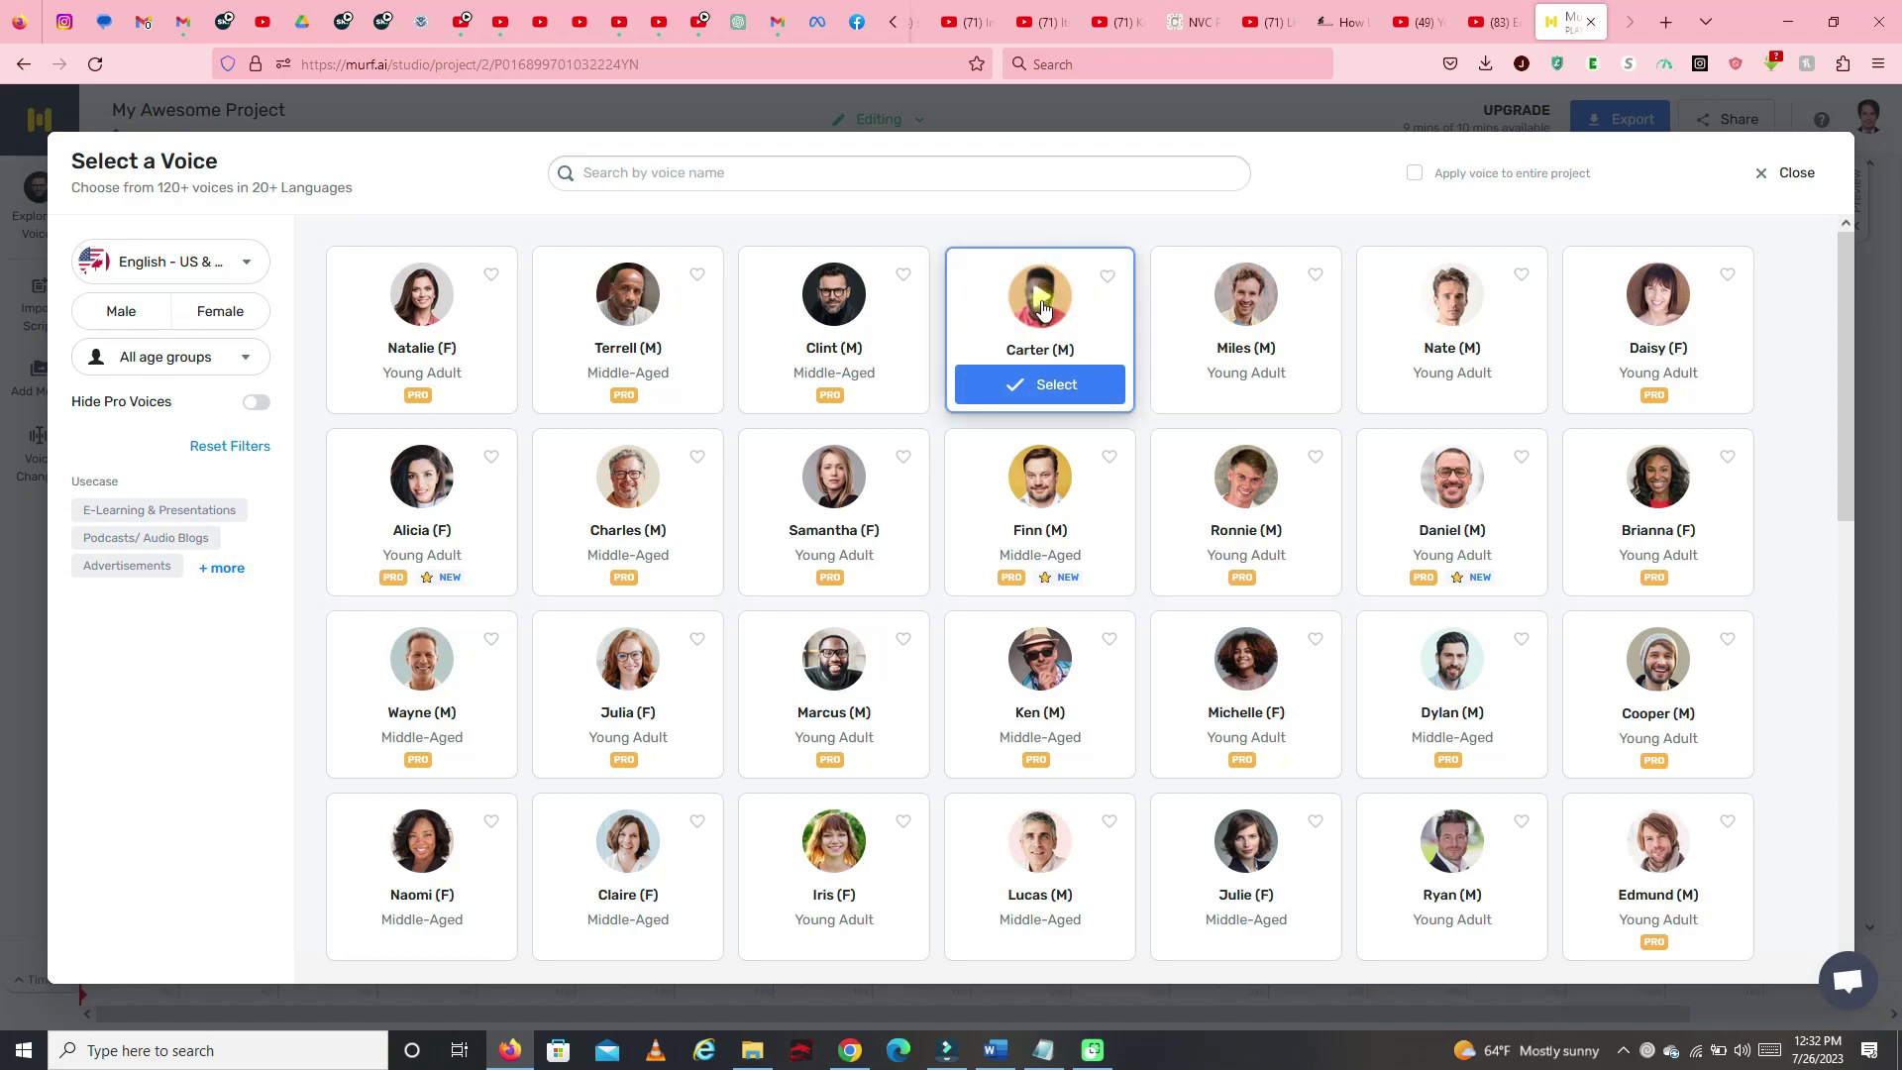
left_click(1066, 387)
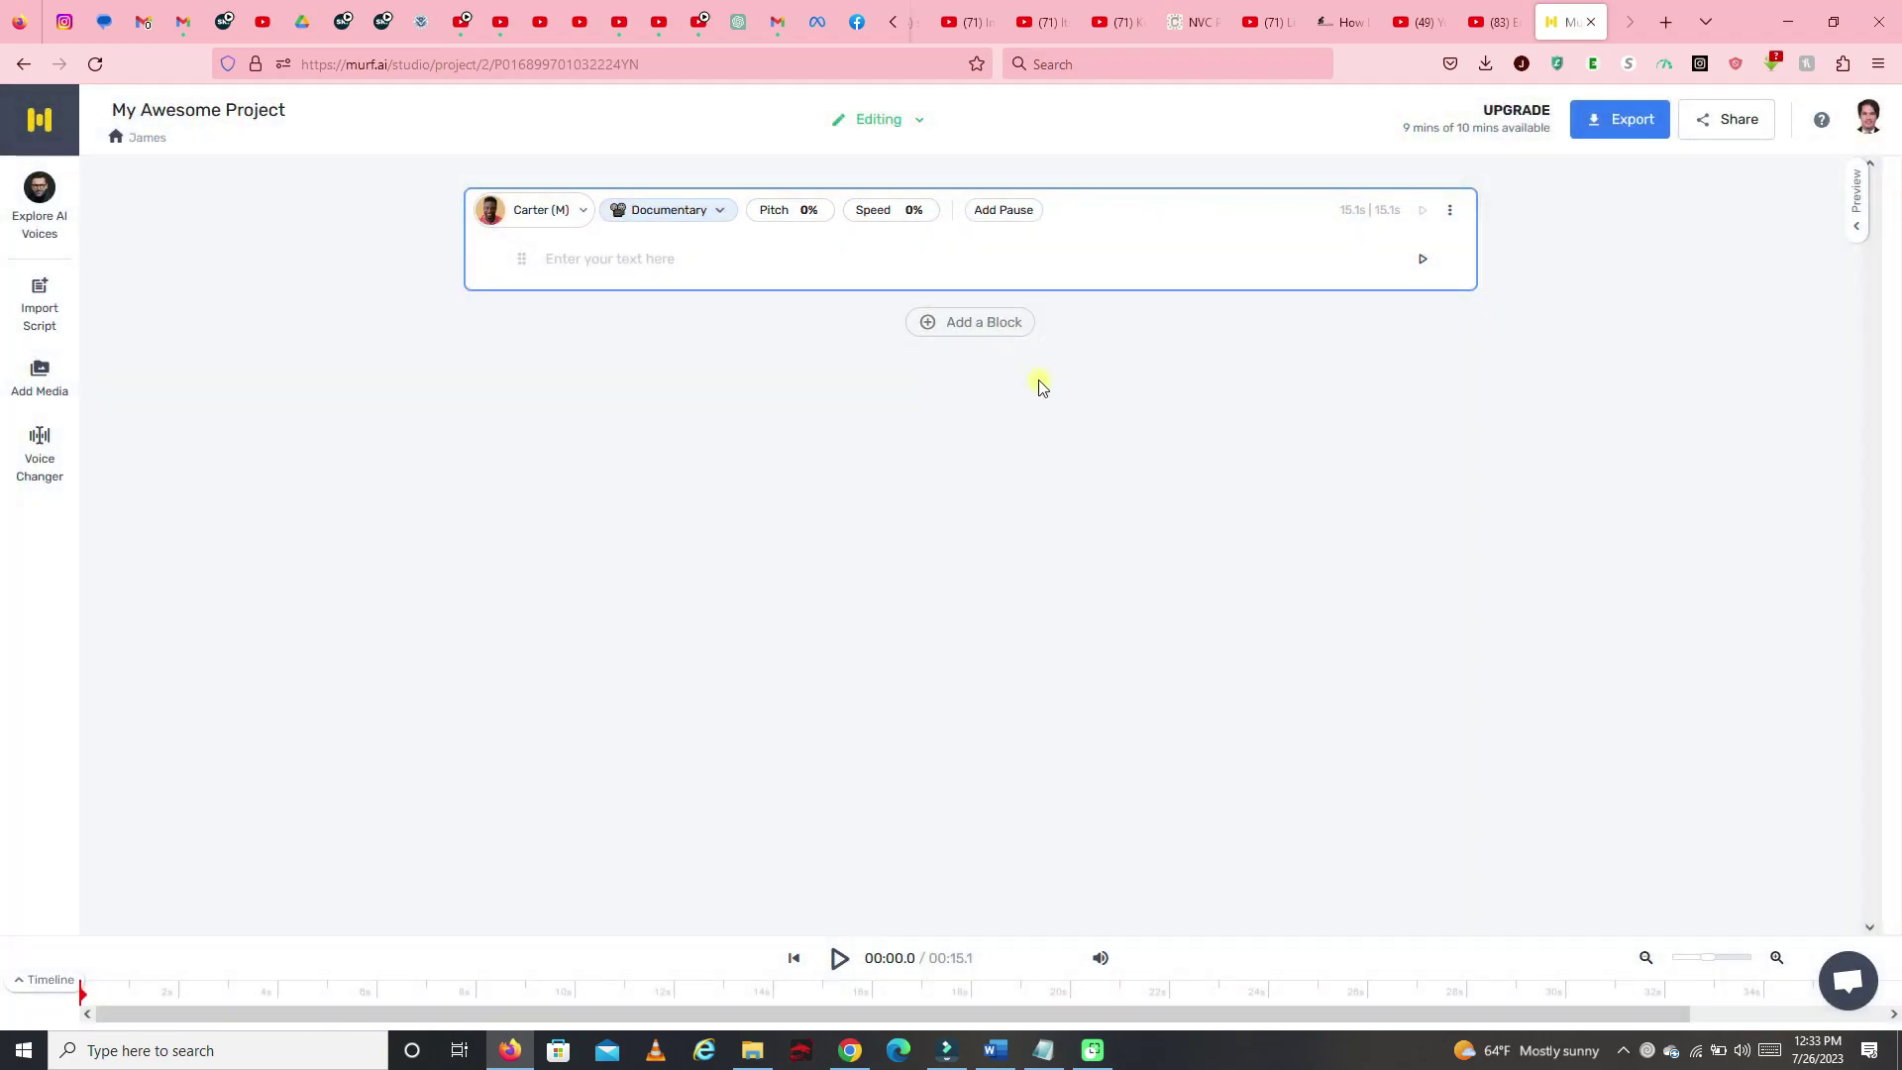
- Copy the "Hey guys, in this video" paragraph from the Notepad document and paste it into the Murf text block
left_click(1047, 1065)
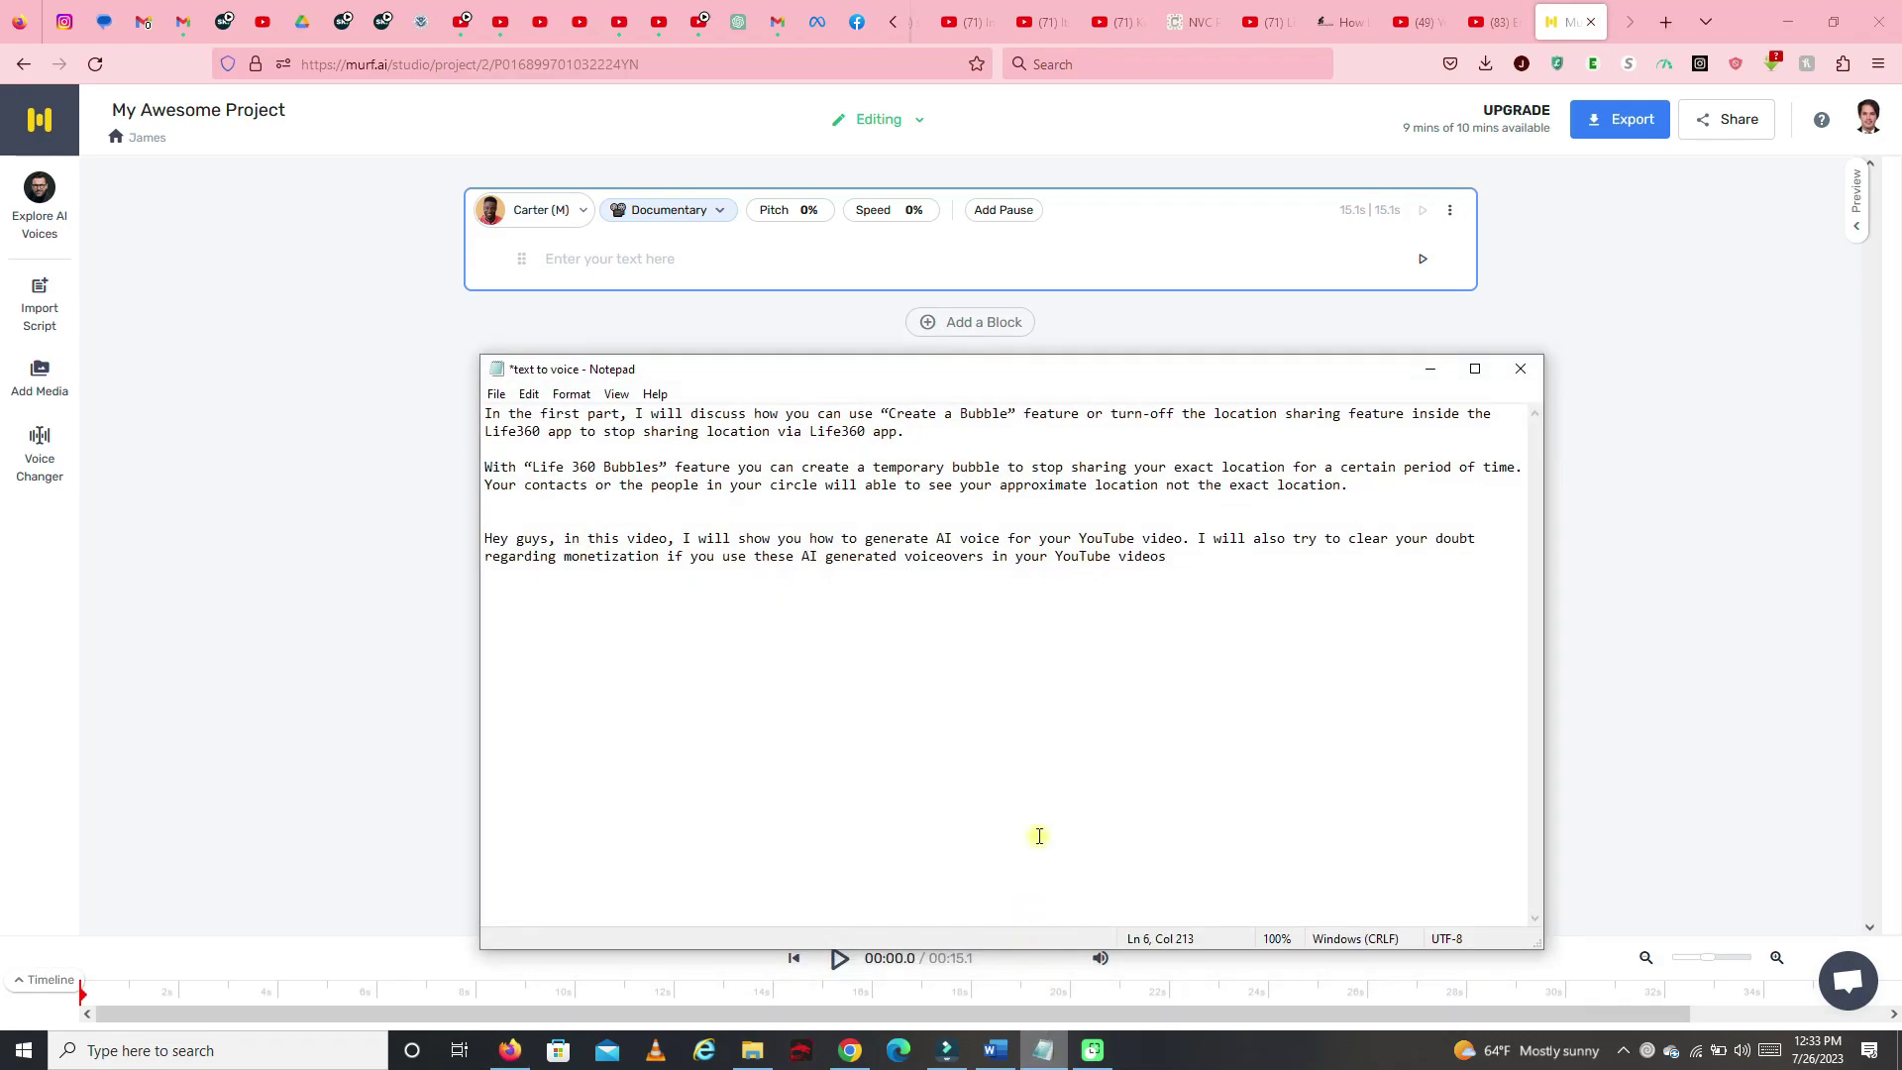
left_click_drag(1171, 557, 443, 535)
key("ctrl+c")
left_click(442, 536)
left_click(684, 257)
key("ctrl+v")
- Generate the speech for the pasted paragraph and play the whole voiceover from the start
left_click(1423, 259)
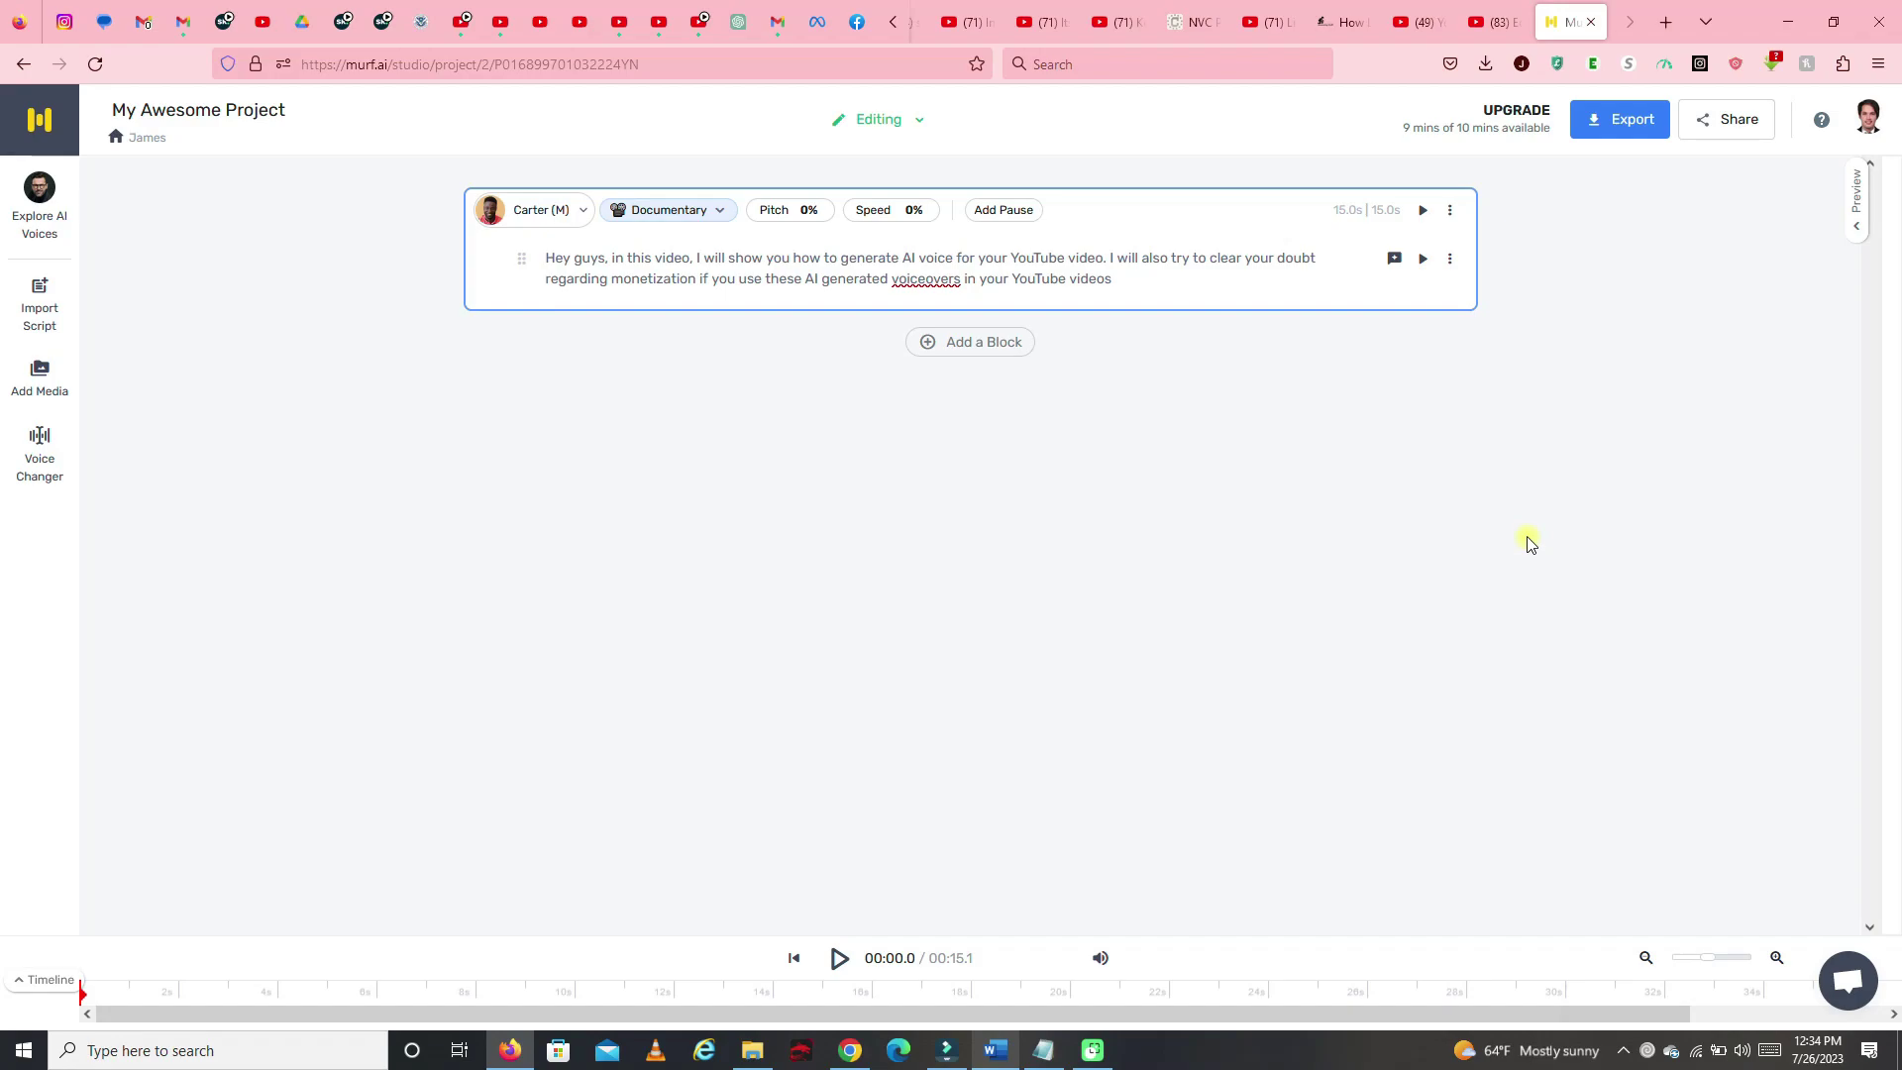
left_click(839, 958)
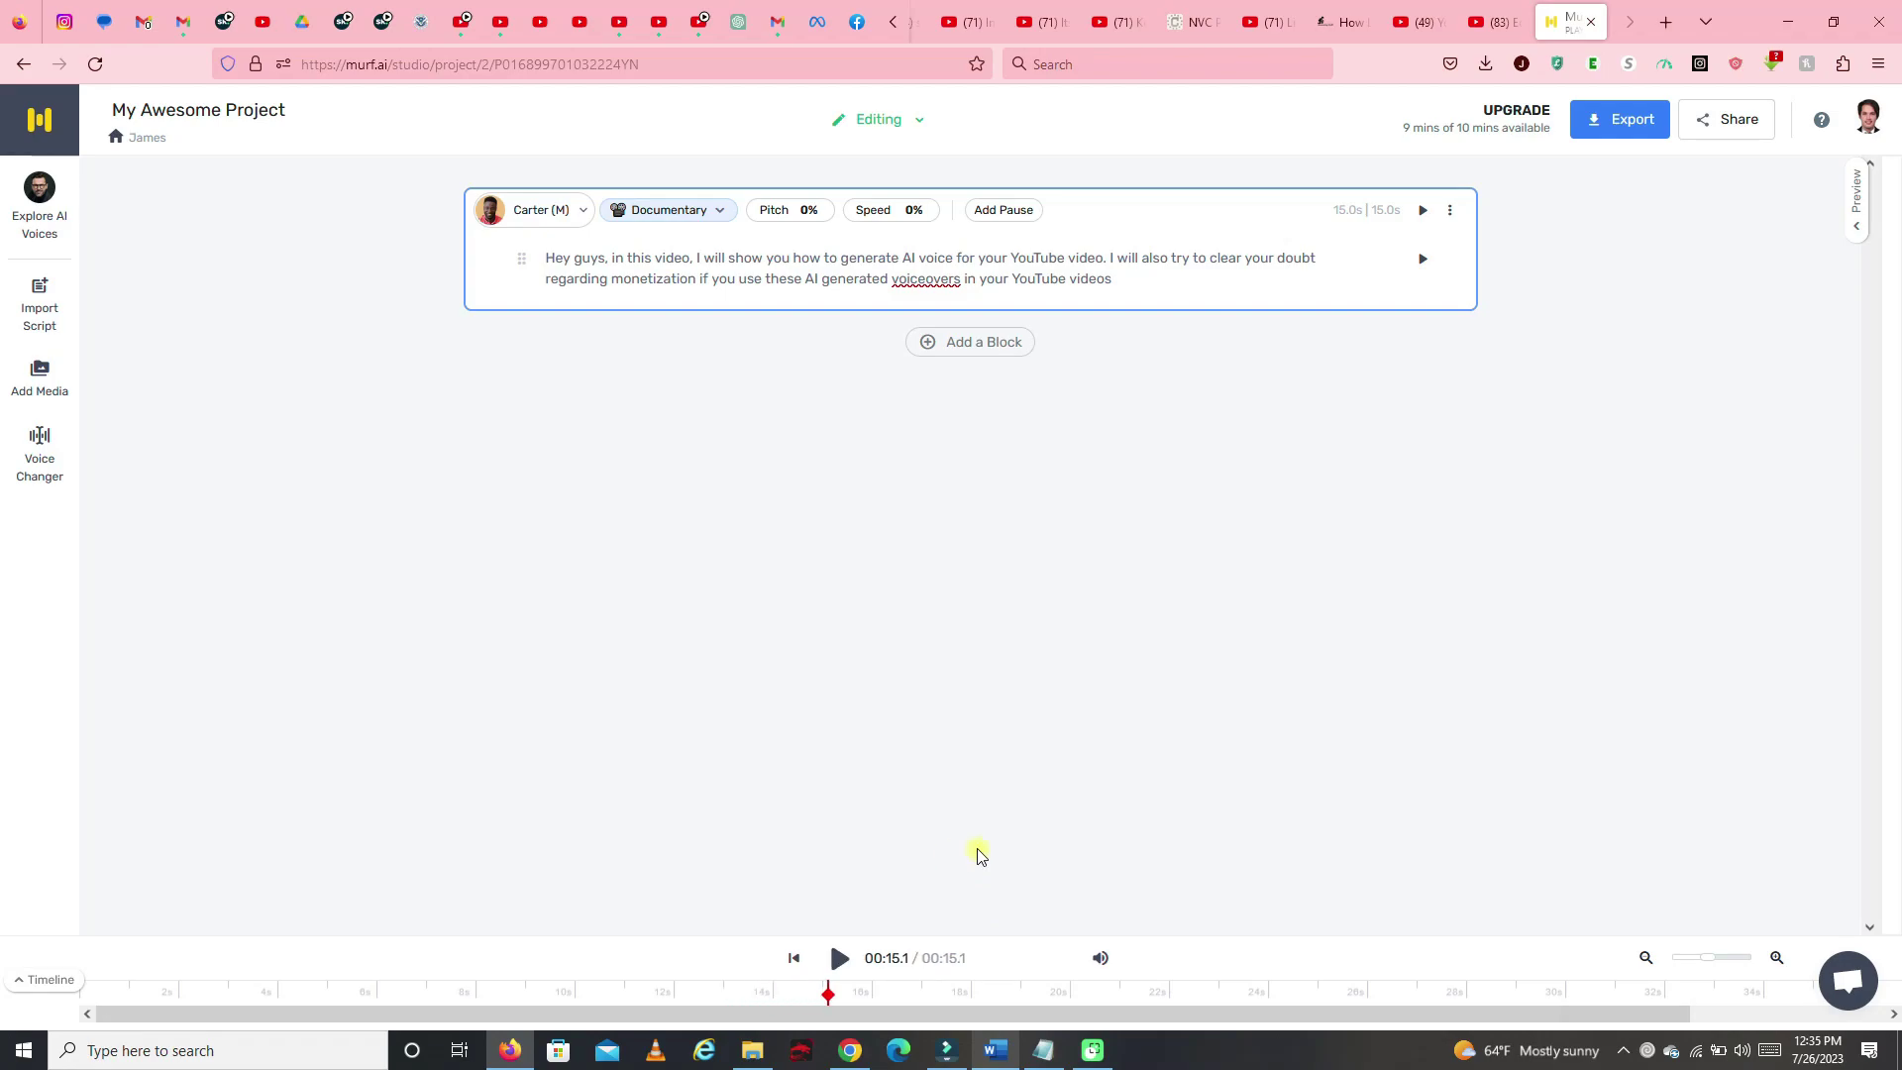
- Try to export the voiceover made with the Carter voice
left_click(1633, 120)
left_click(1164, 832)
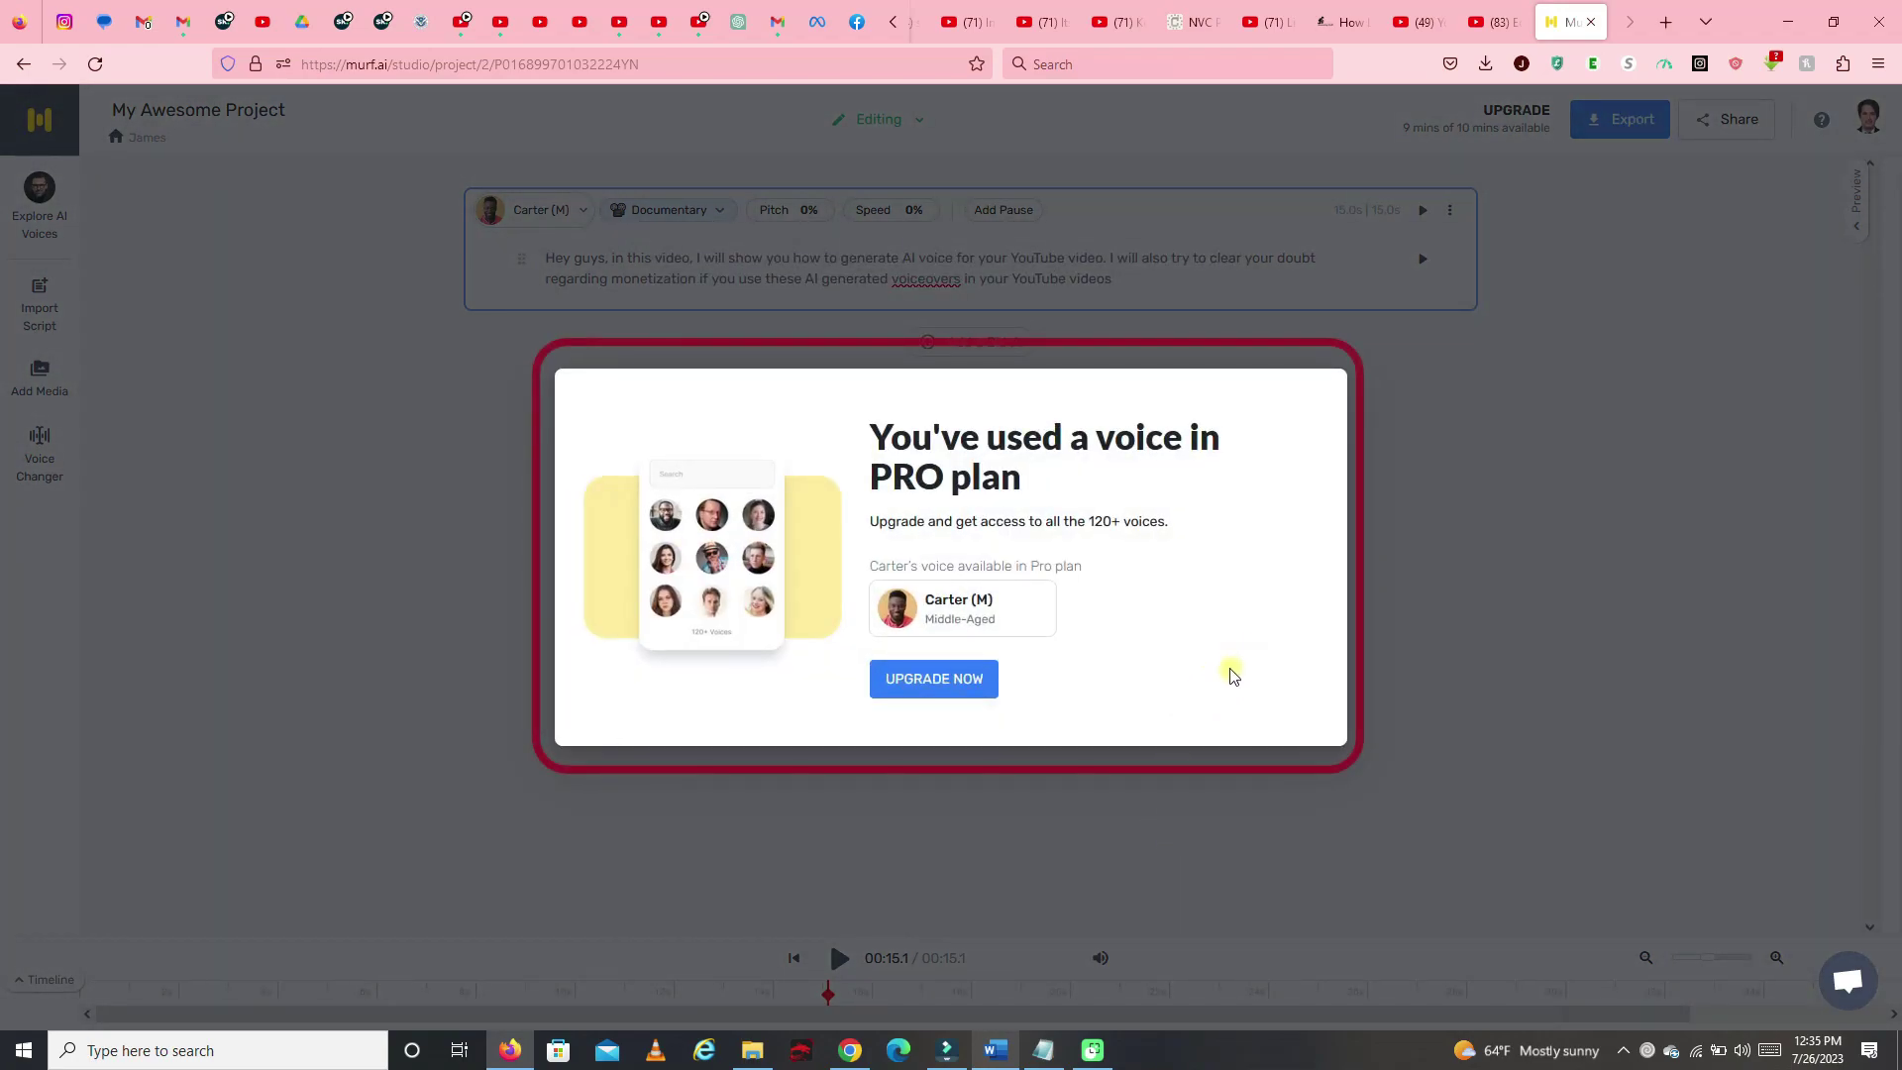